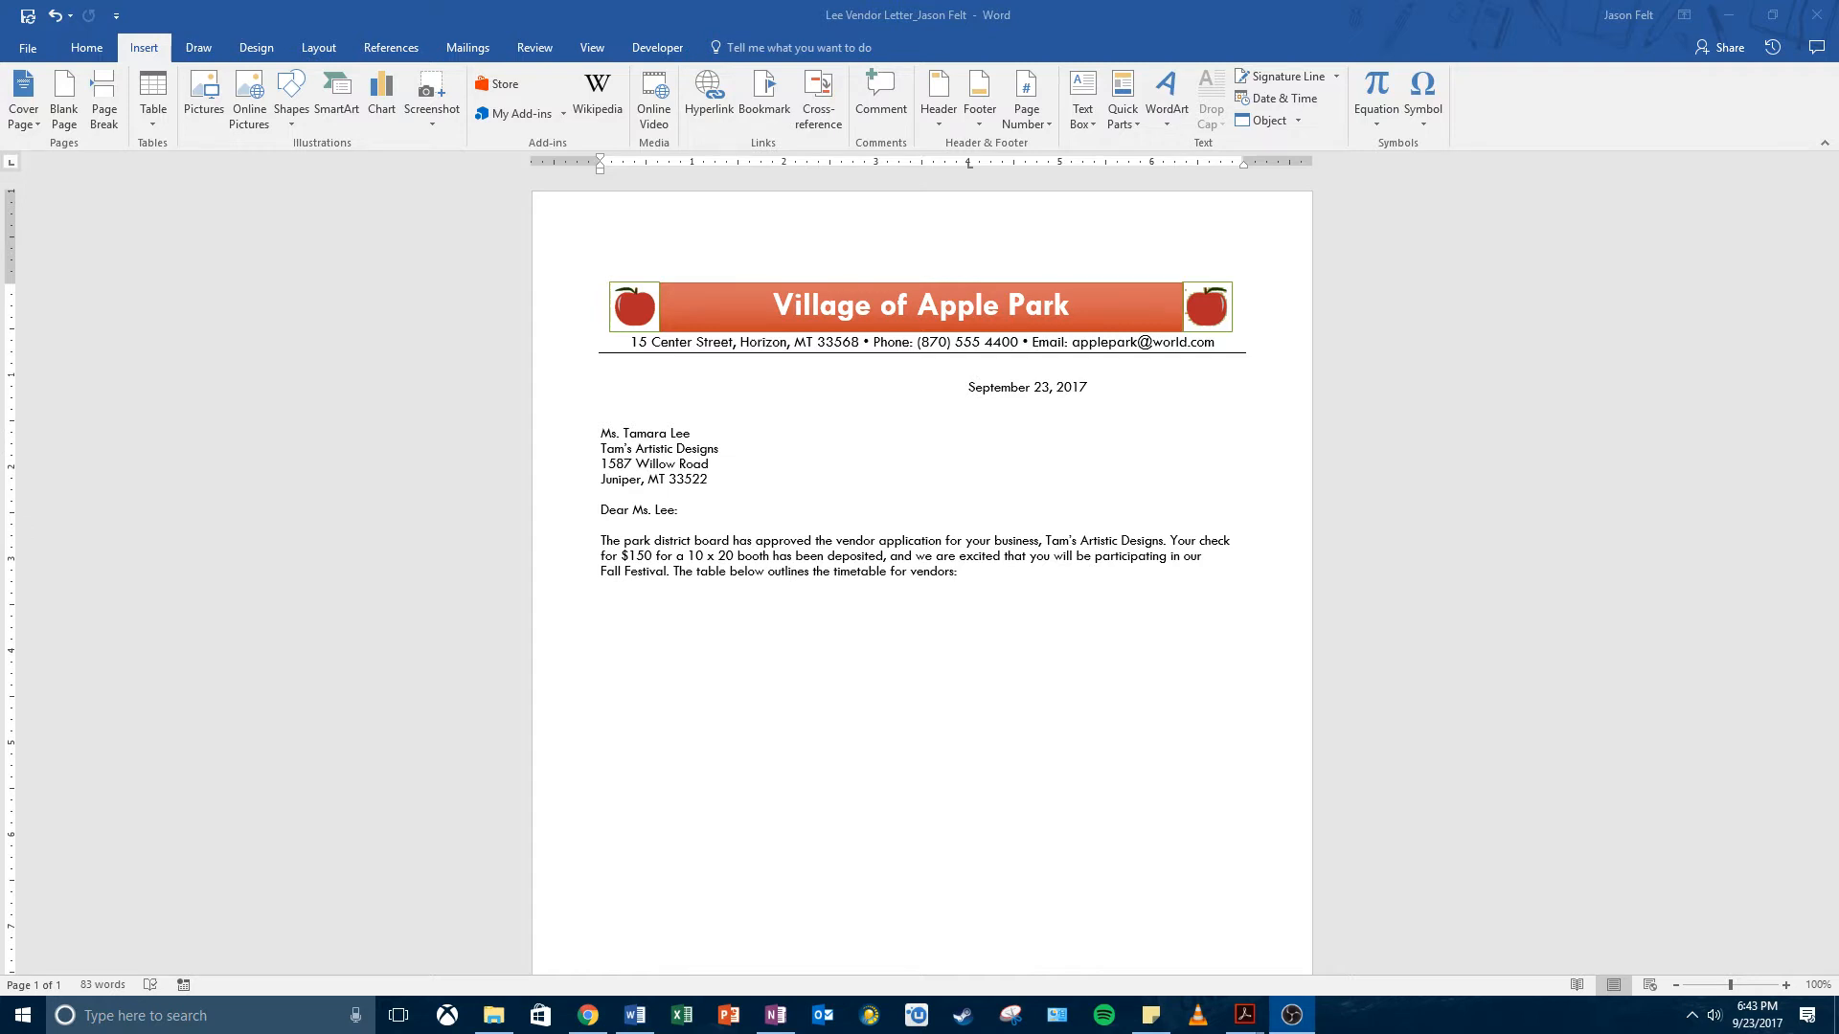
Step: Place the cursor on the second blank line below the opening paragraph, briefly showing the formatting marks to check its position
left_click(627, 619)
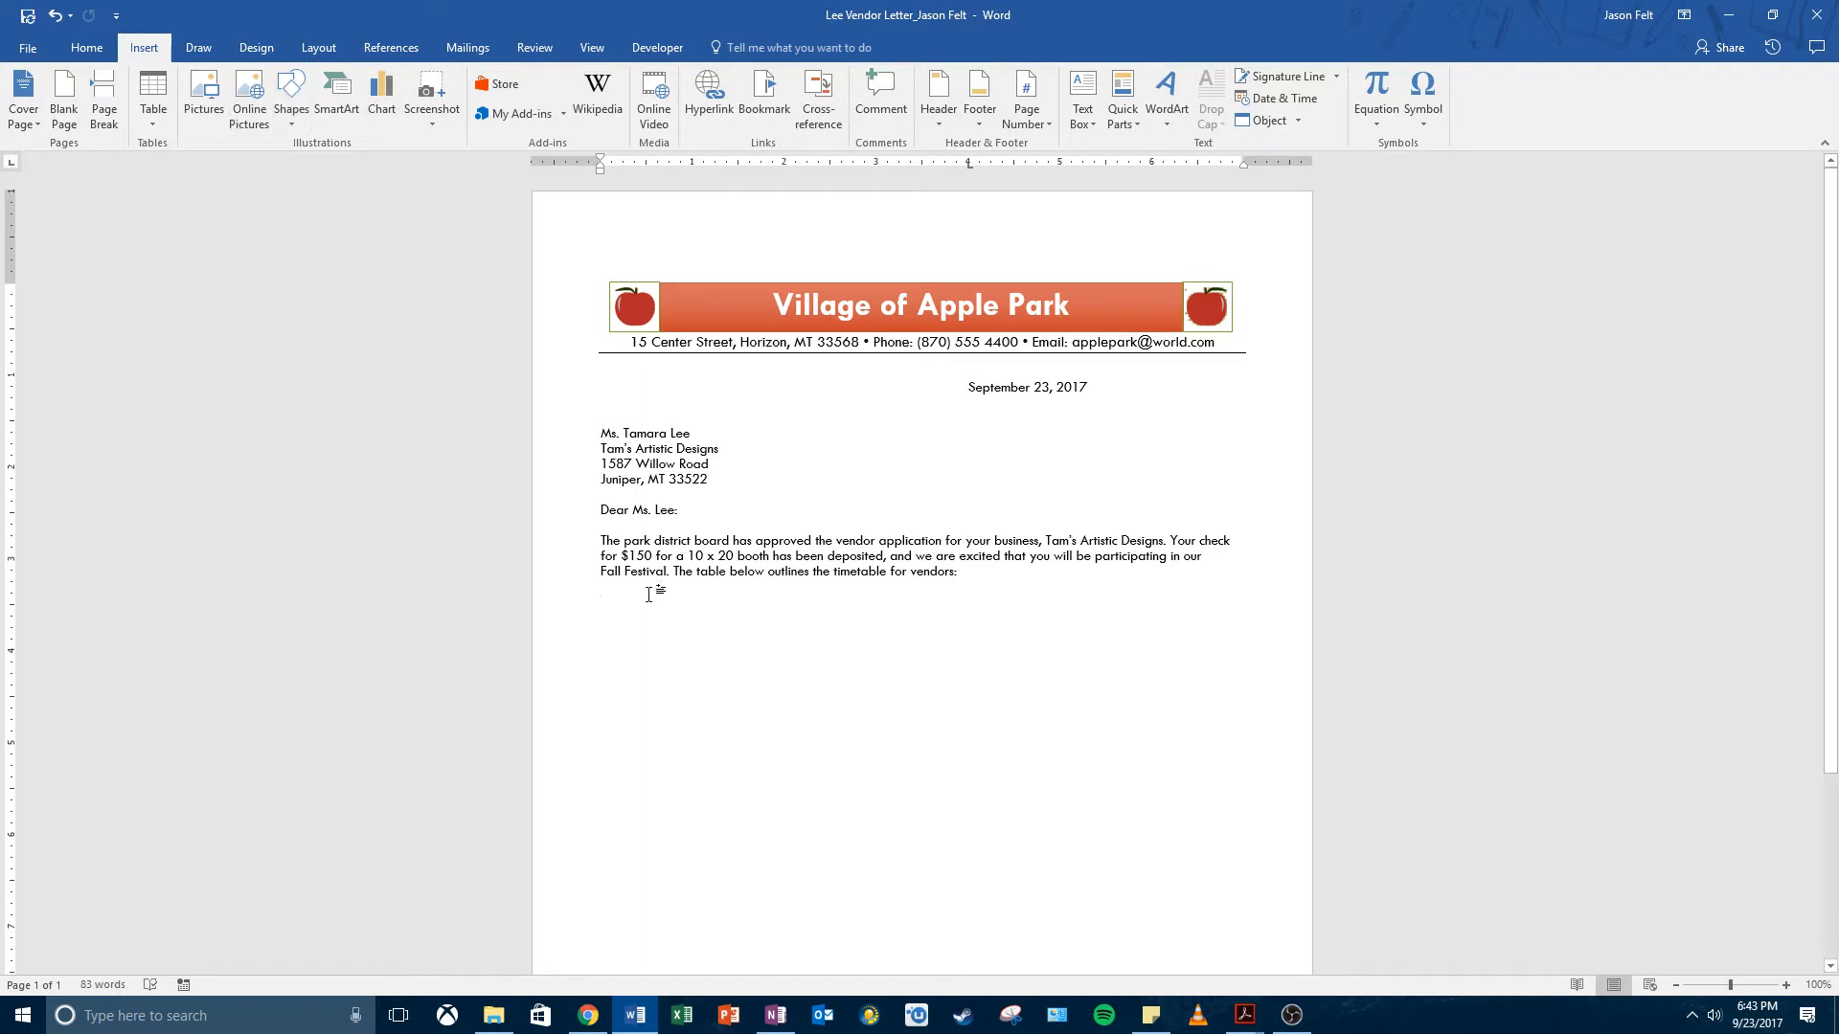
left_click(86, 47)
left_click(603, 84)
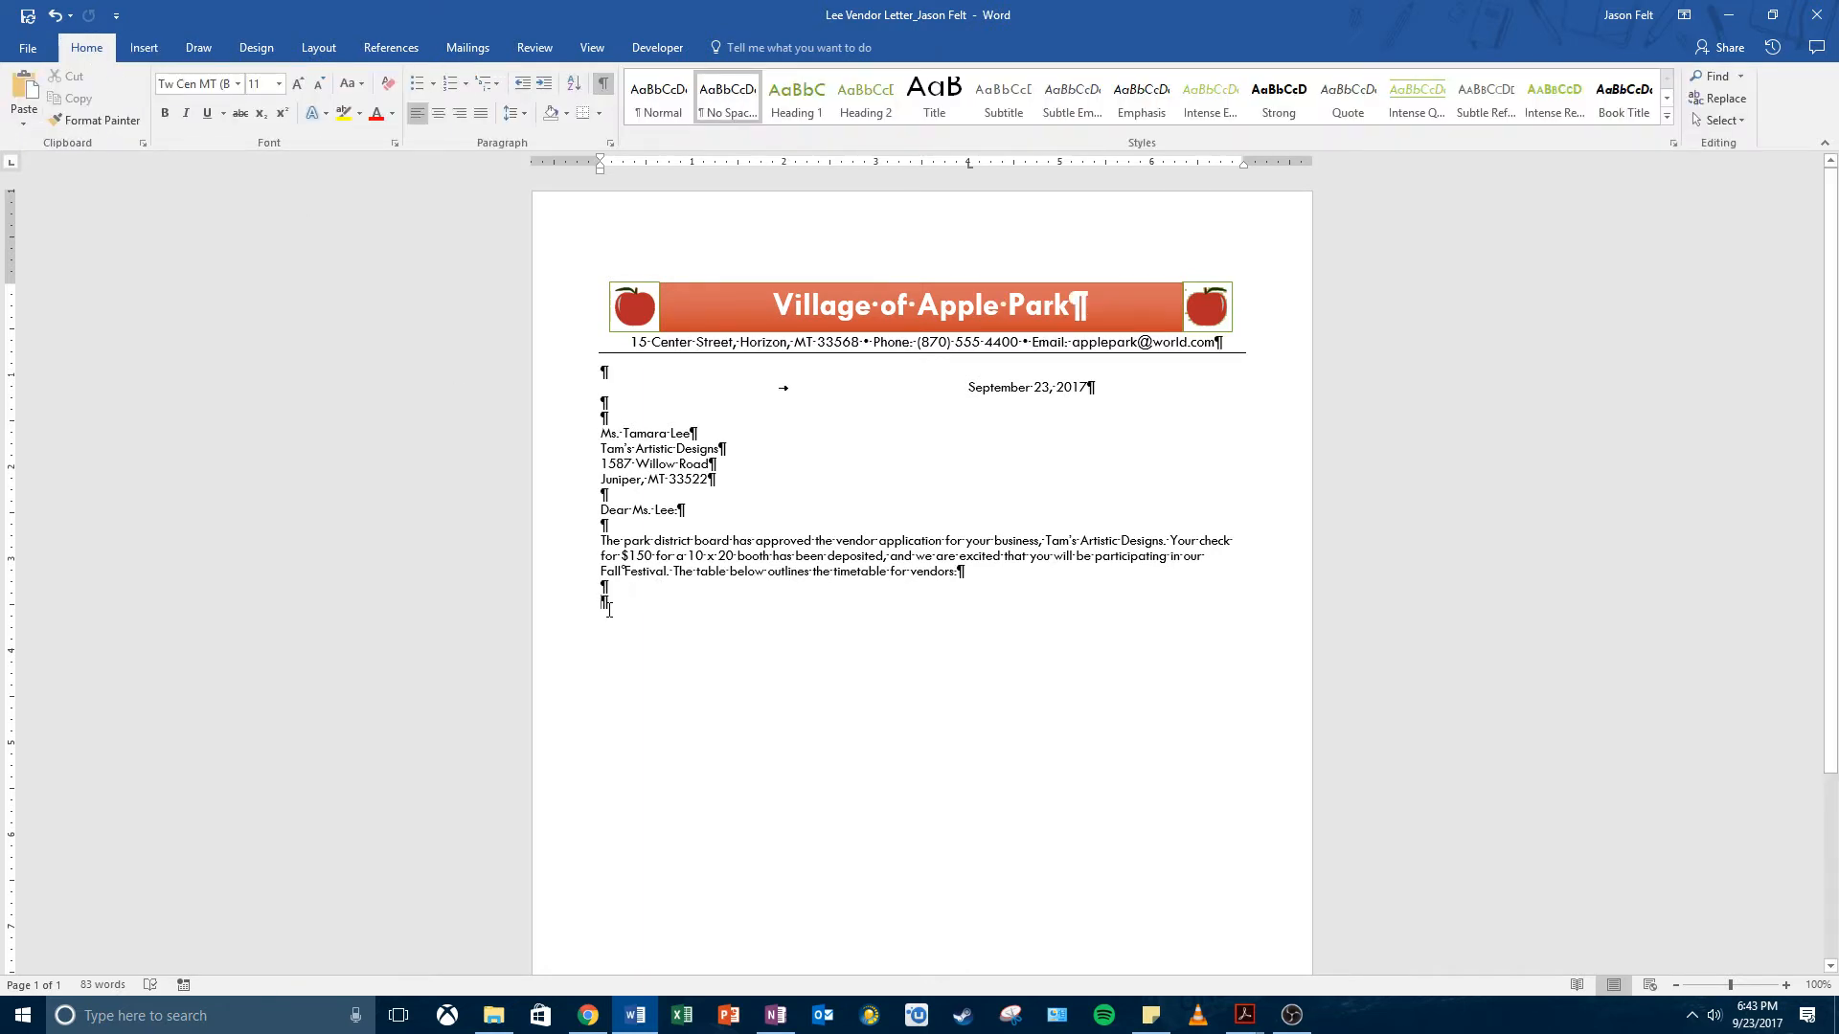
left_click(604, 84)
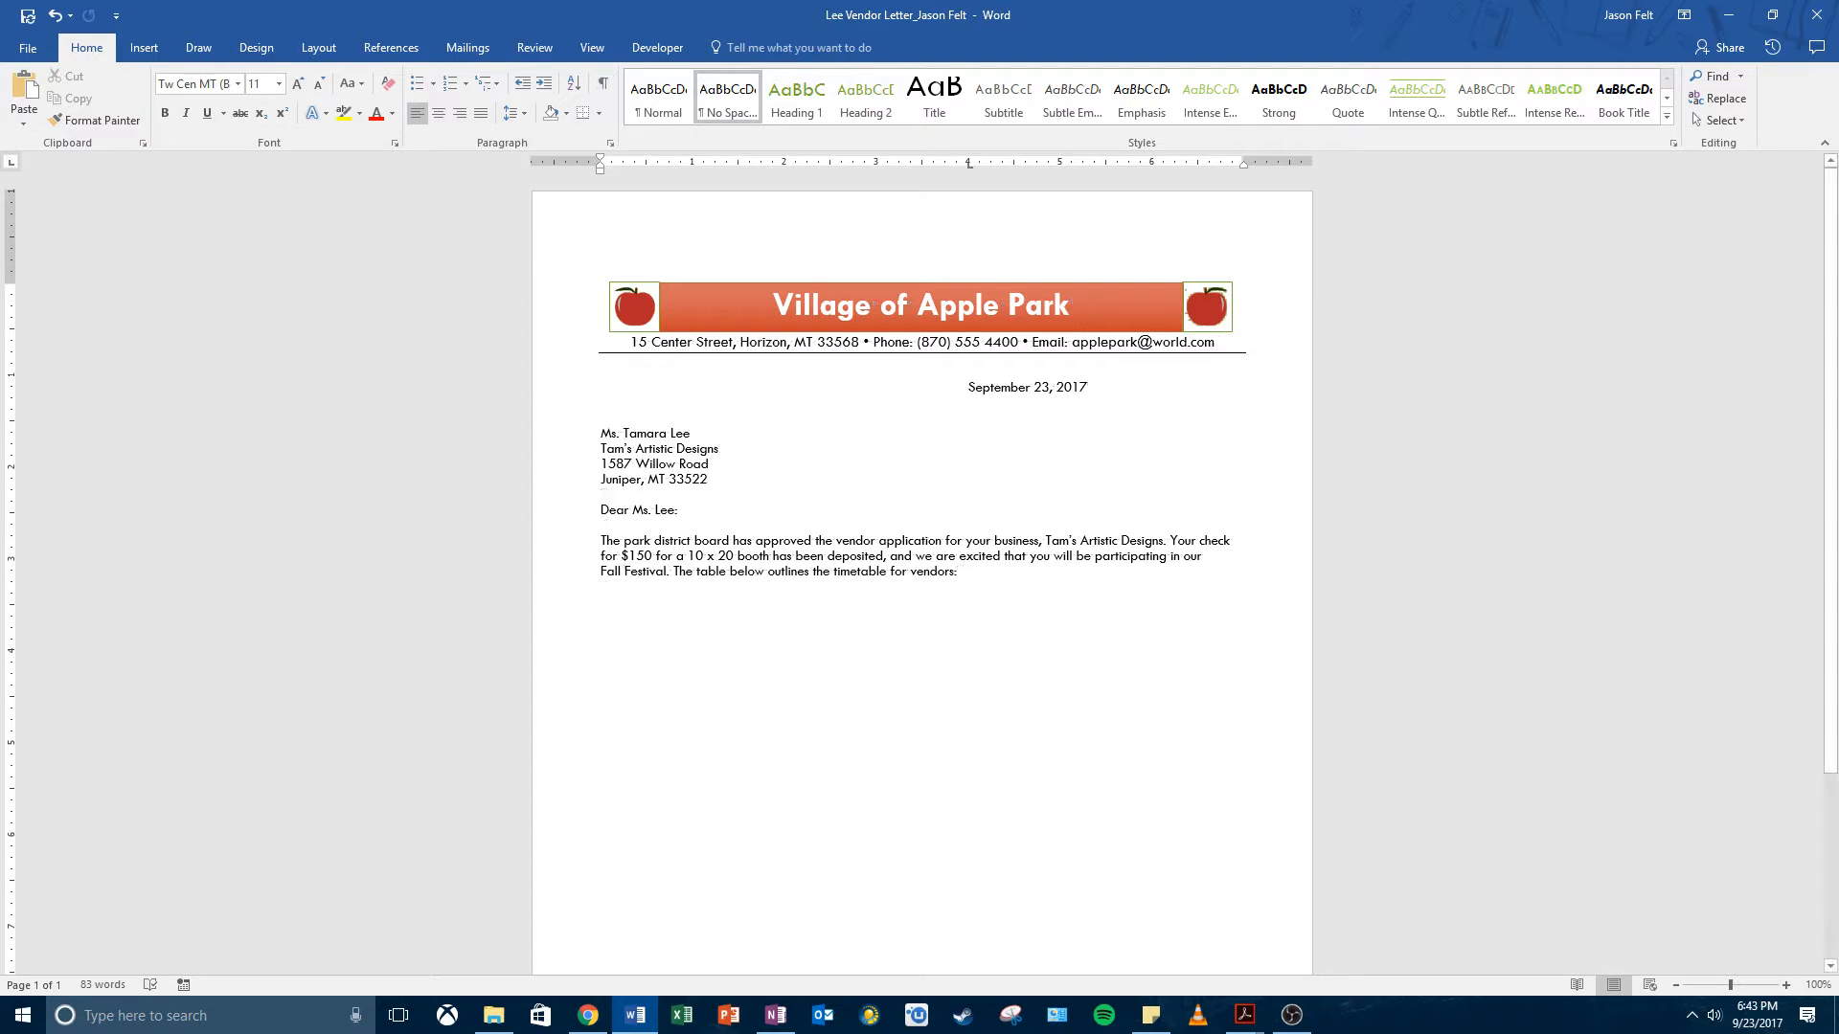
Step: Insert a table with three columns and one row below the opening paragraph
left_click(153, 47)
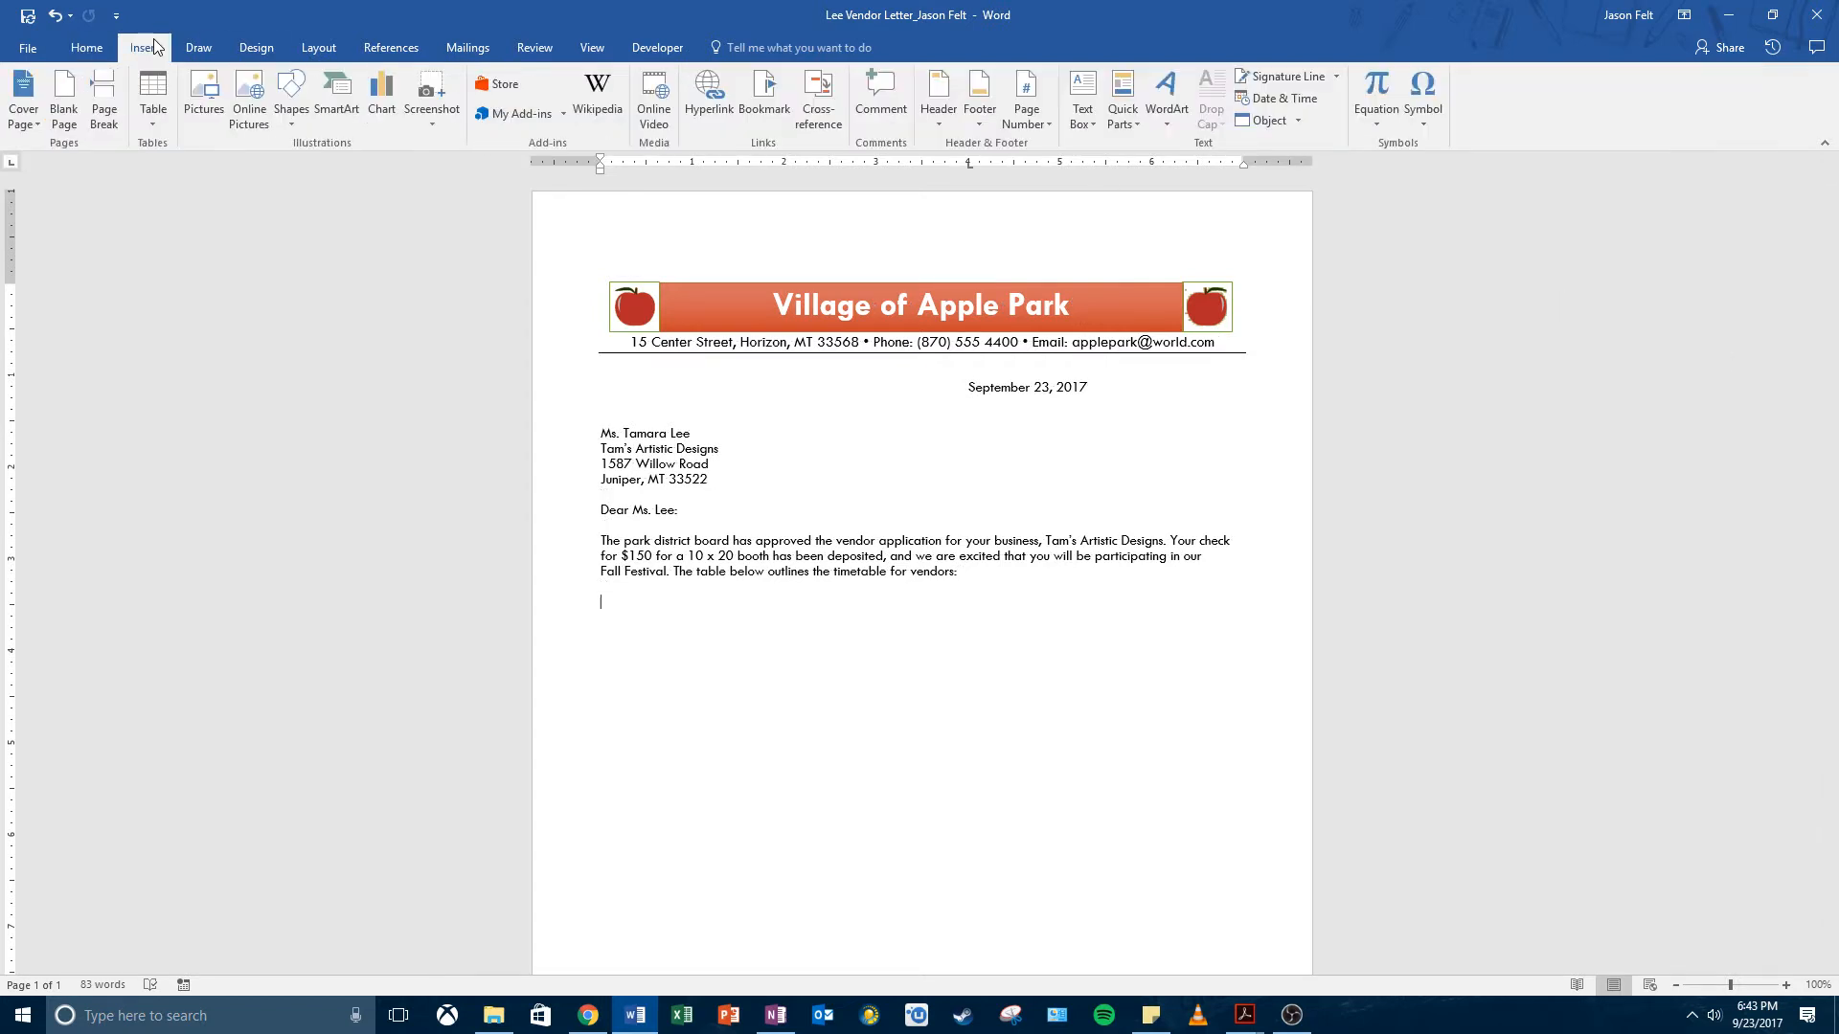
left_click(151, 128)
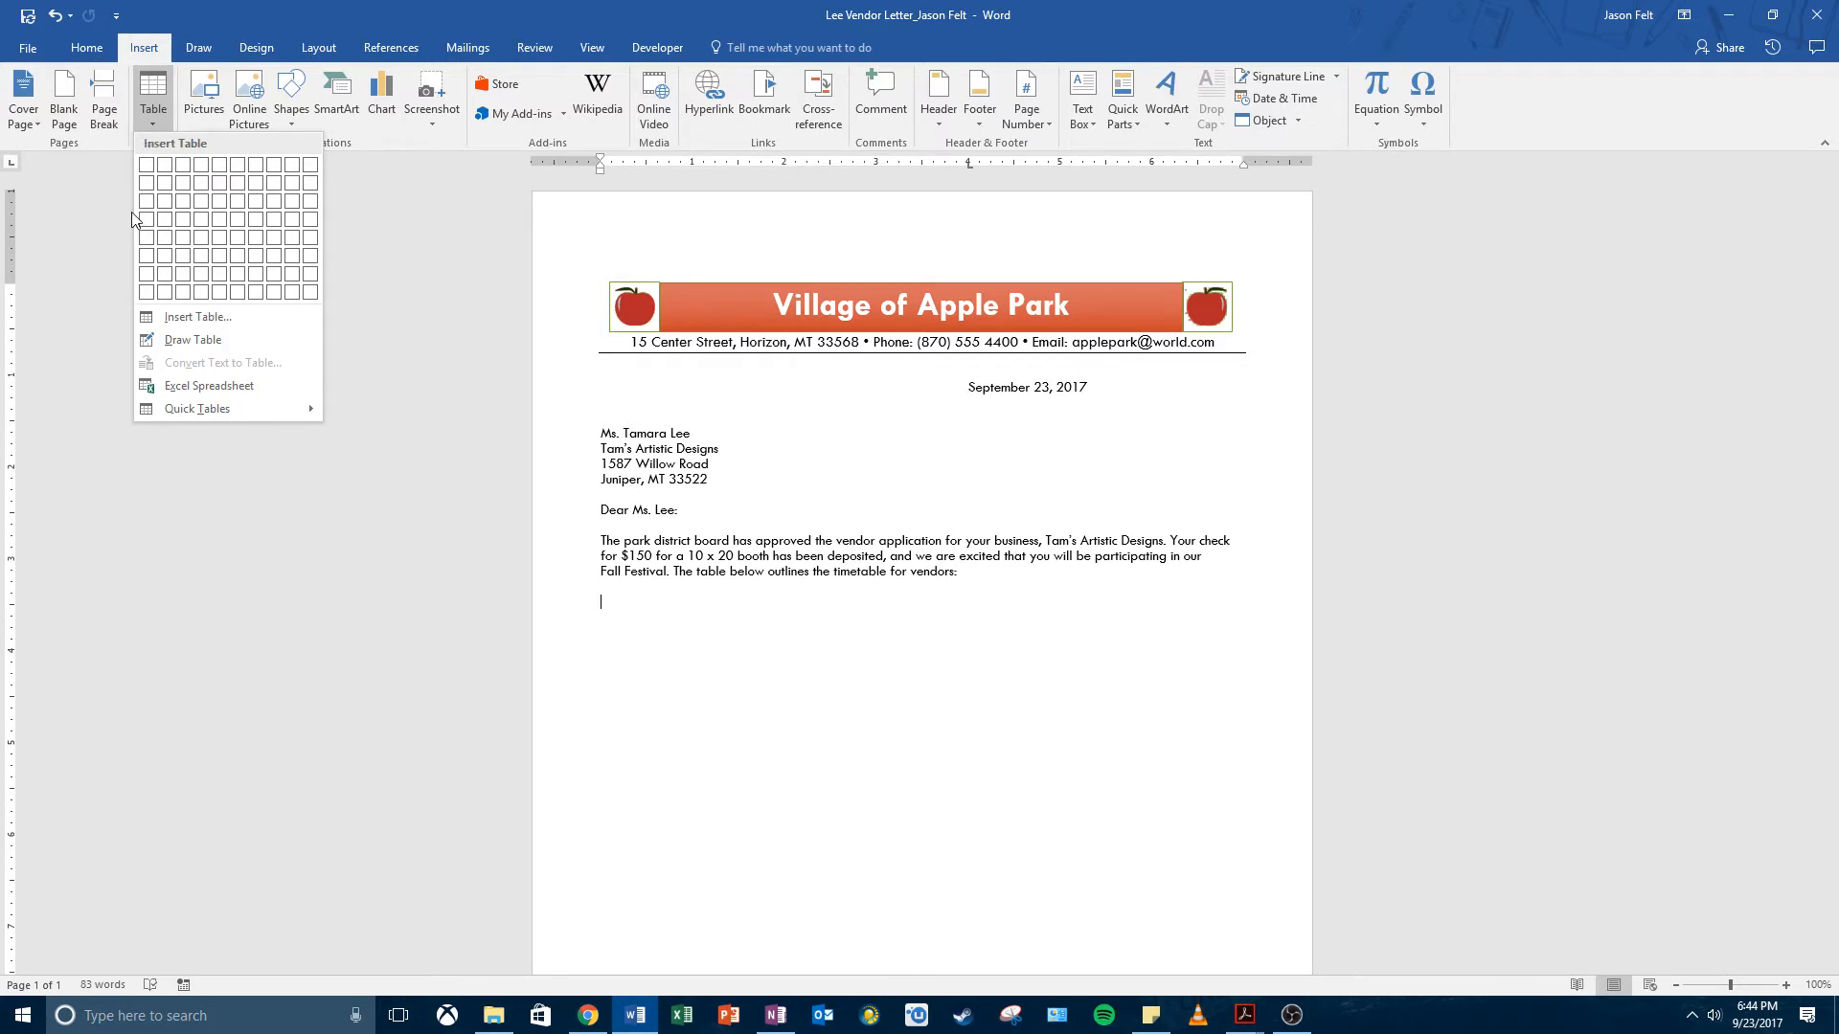
left_click(183, 167)
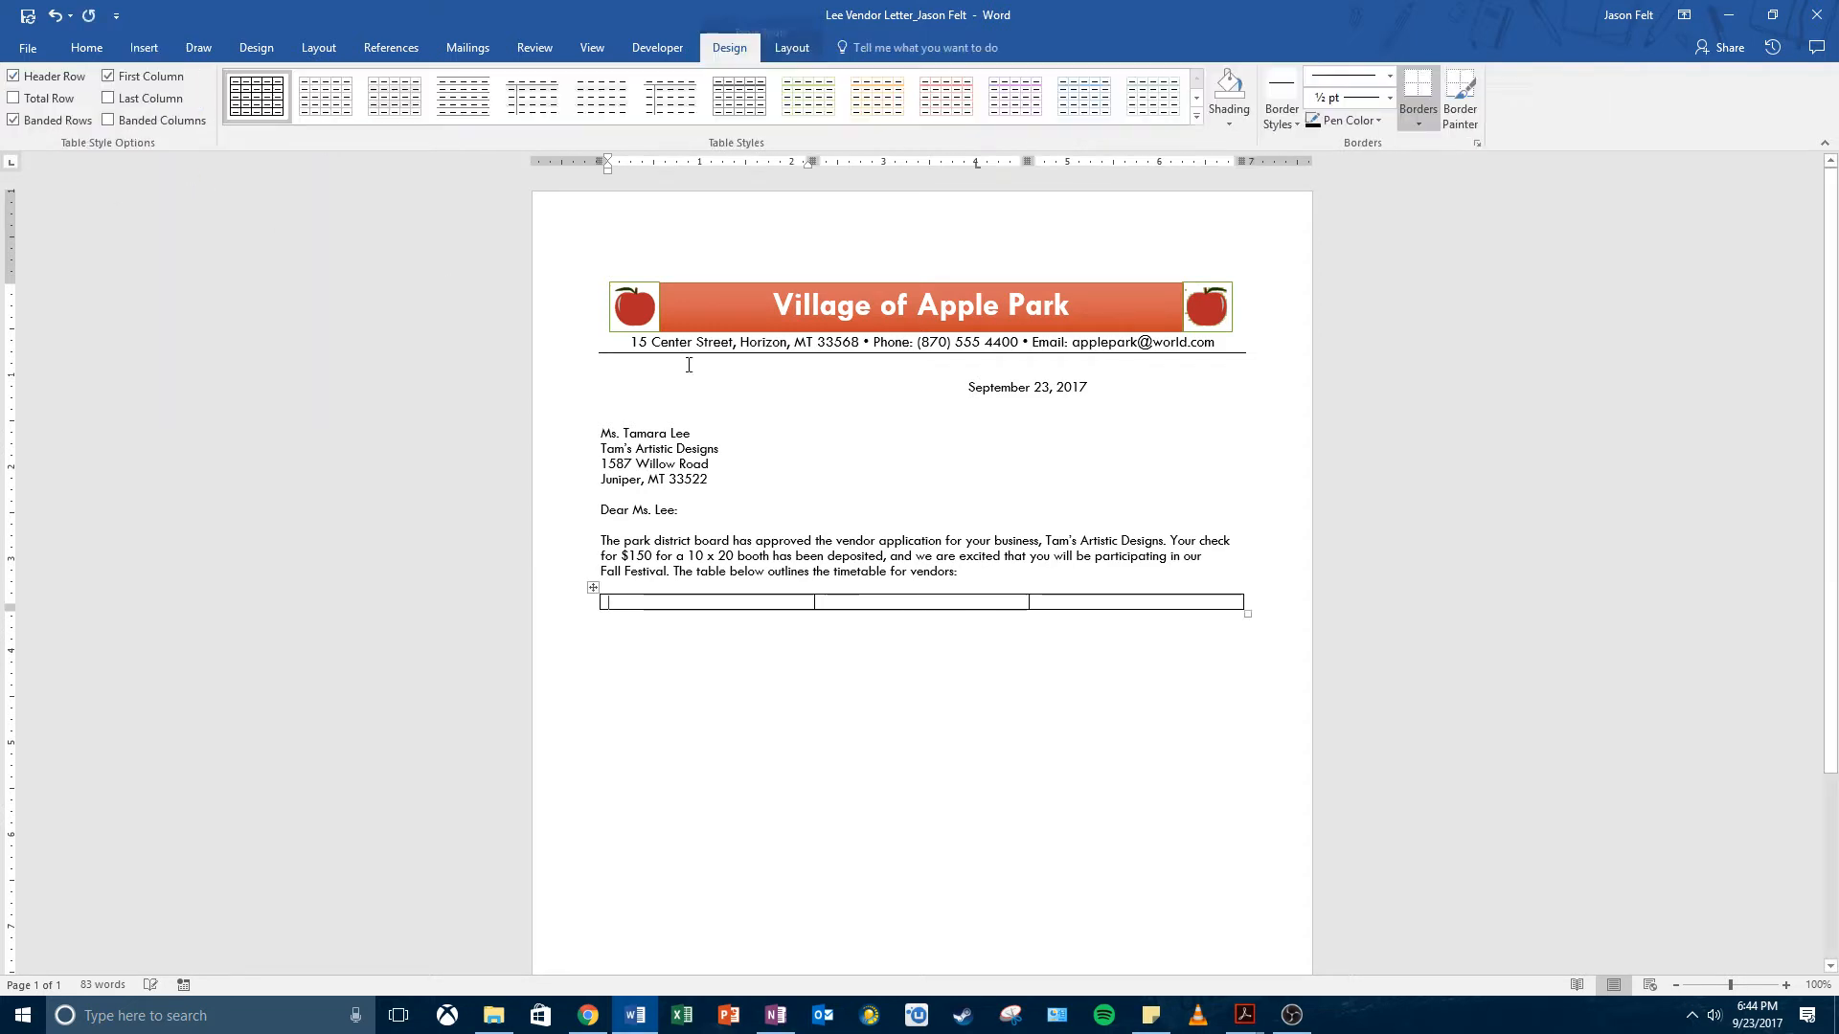
Step: Fill the table's header row with Activity, Event Dates and Times
scroll(689, 365, "down", 3)
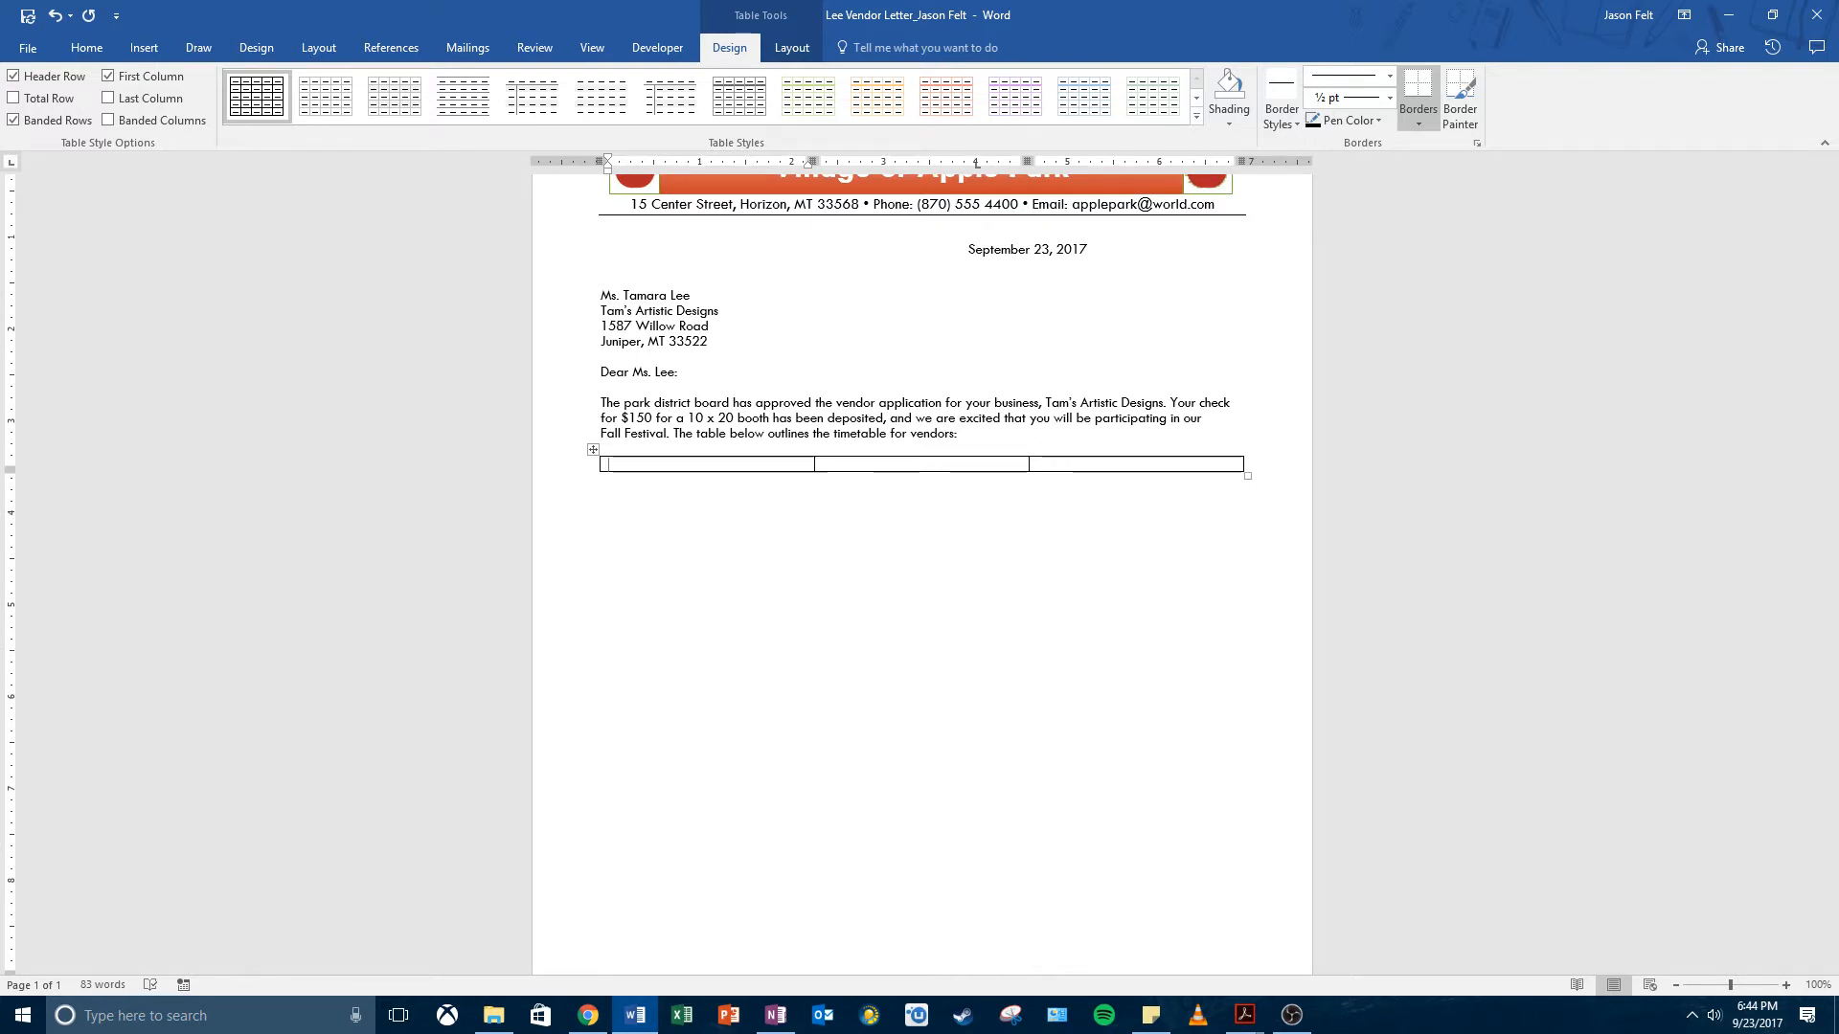
scroll(698, 747, "down", 2)
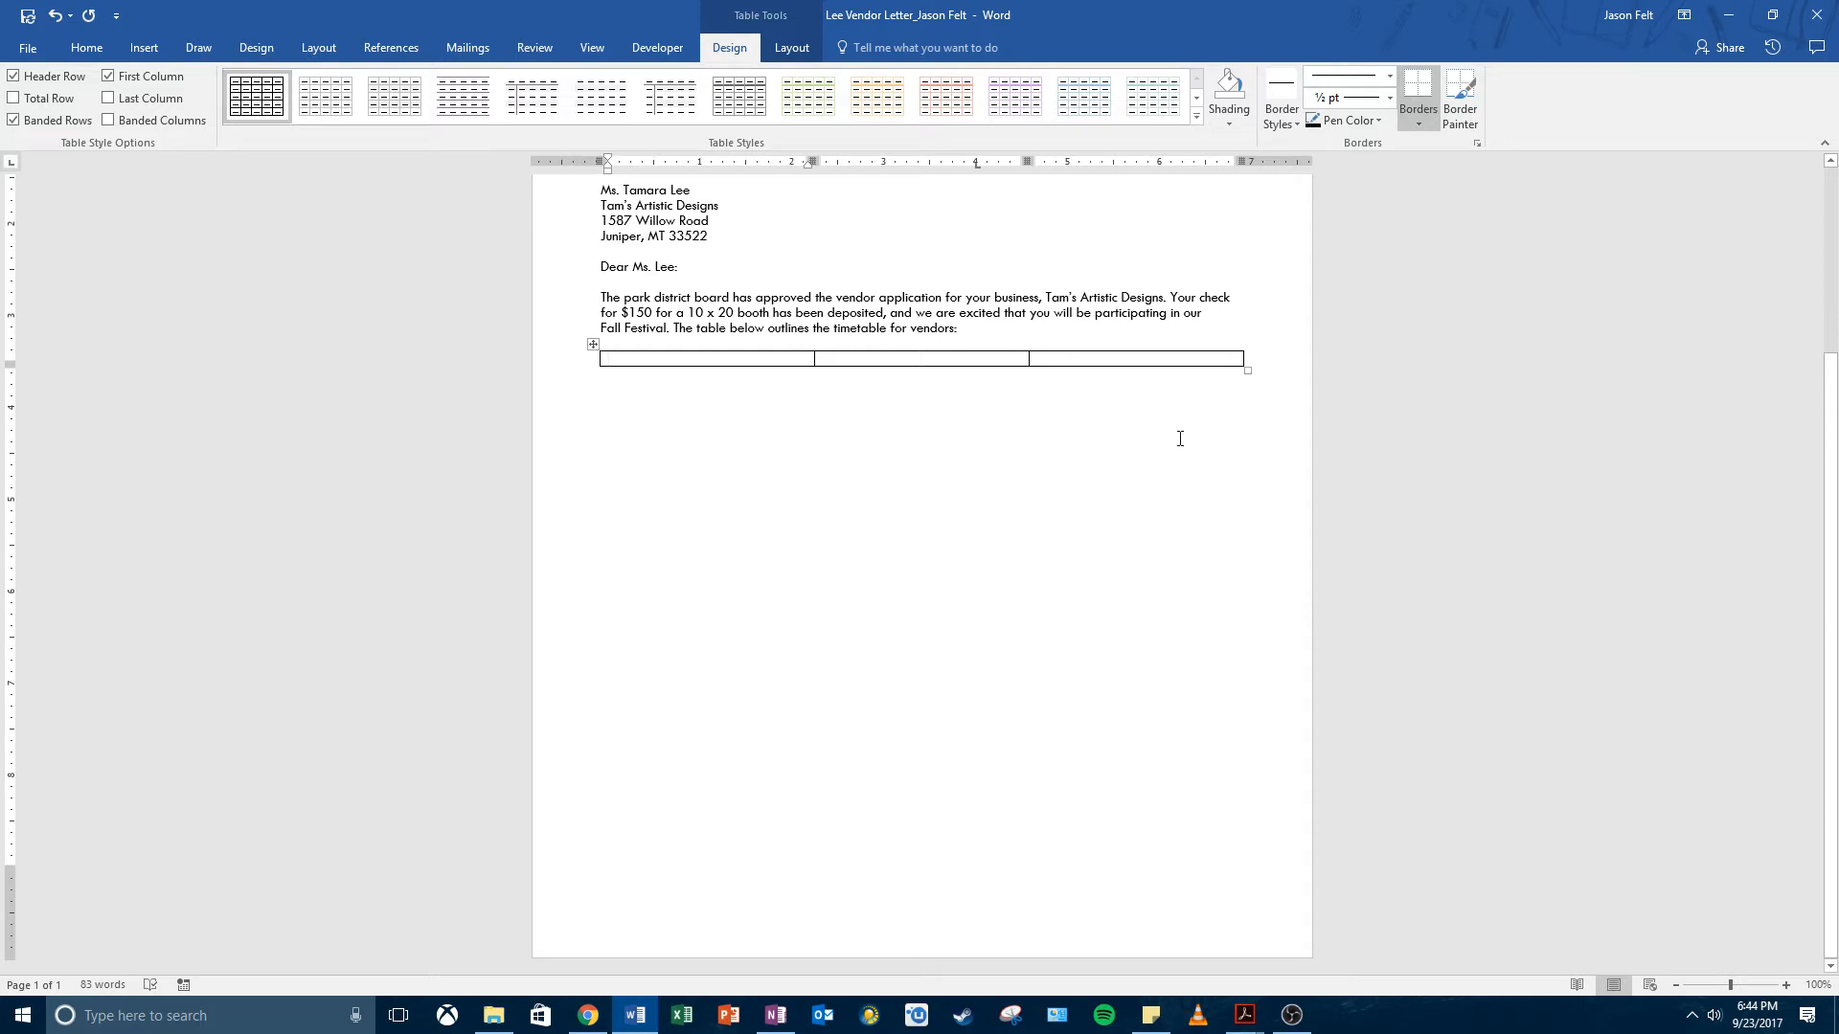
type("Activity")
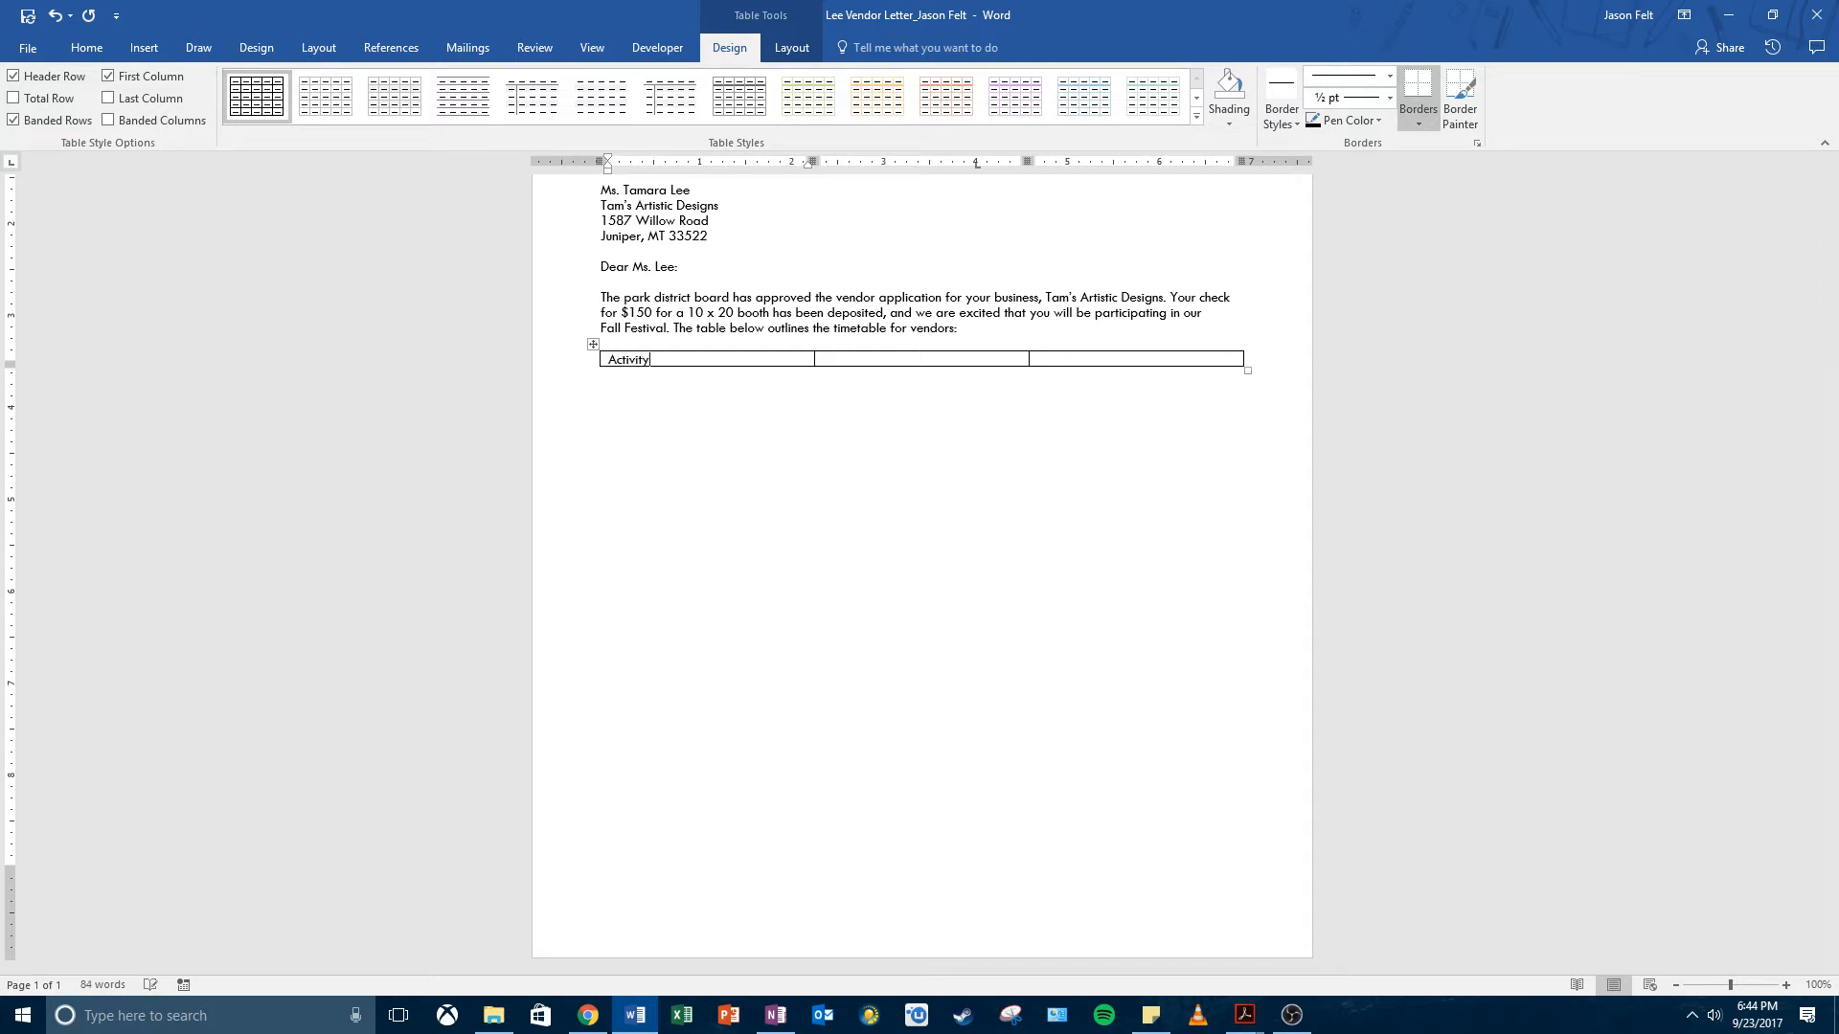
key("Tab")
type("Event Dates")
key("Tab")
type("Times")
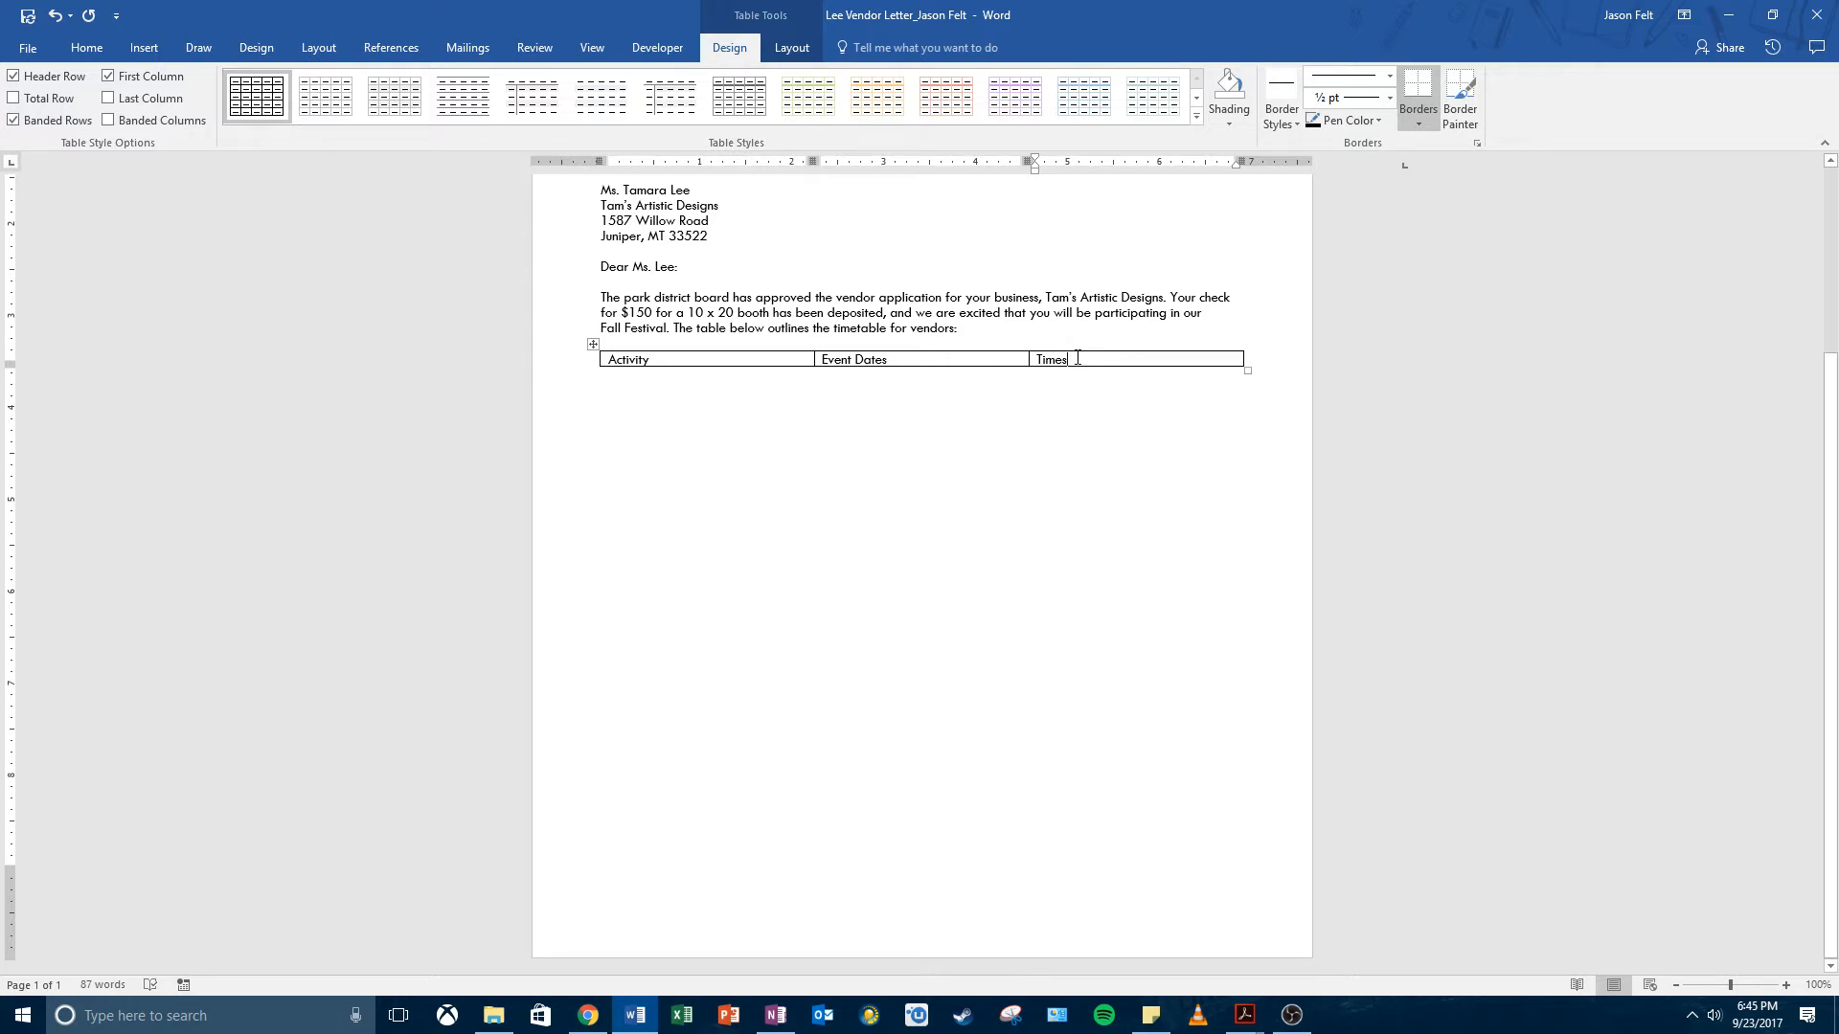
Step: Add a second table row with Booth Setup, Friday, October 27 and 5:00 to 9:00 p.m
key("Tab")
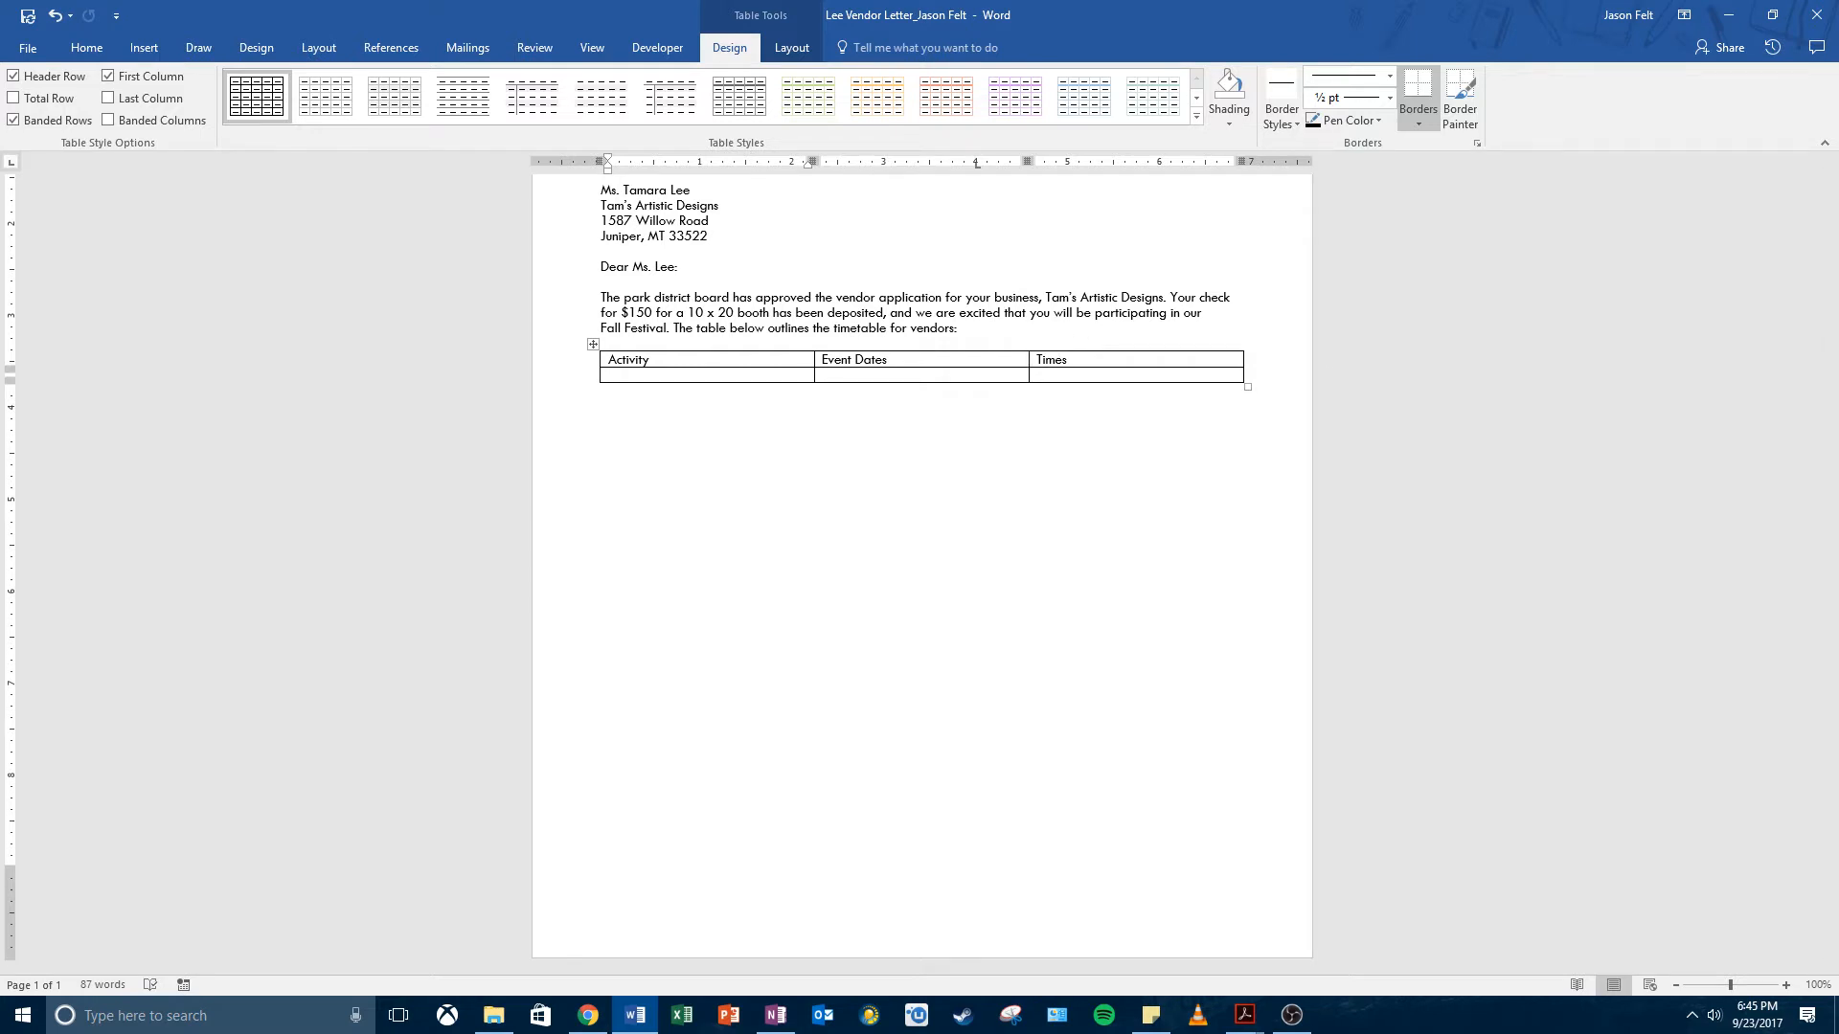
type("Booth Setup")
key("Tab")
type("Friday, October 27")
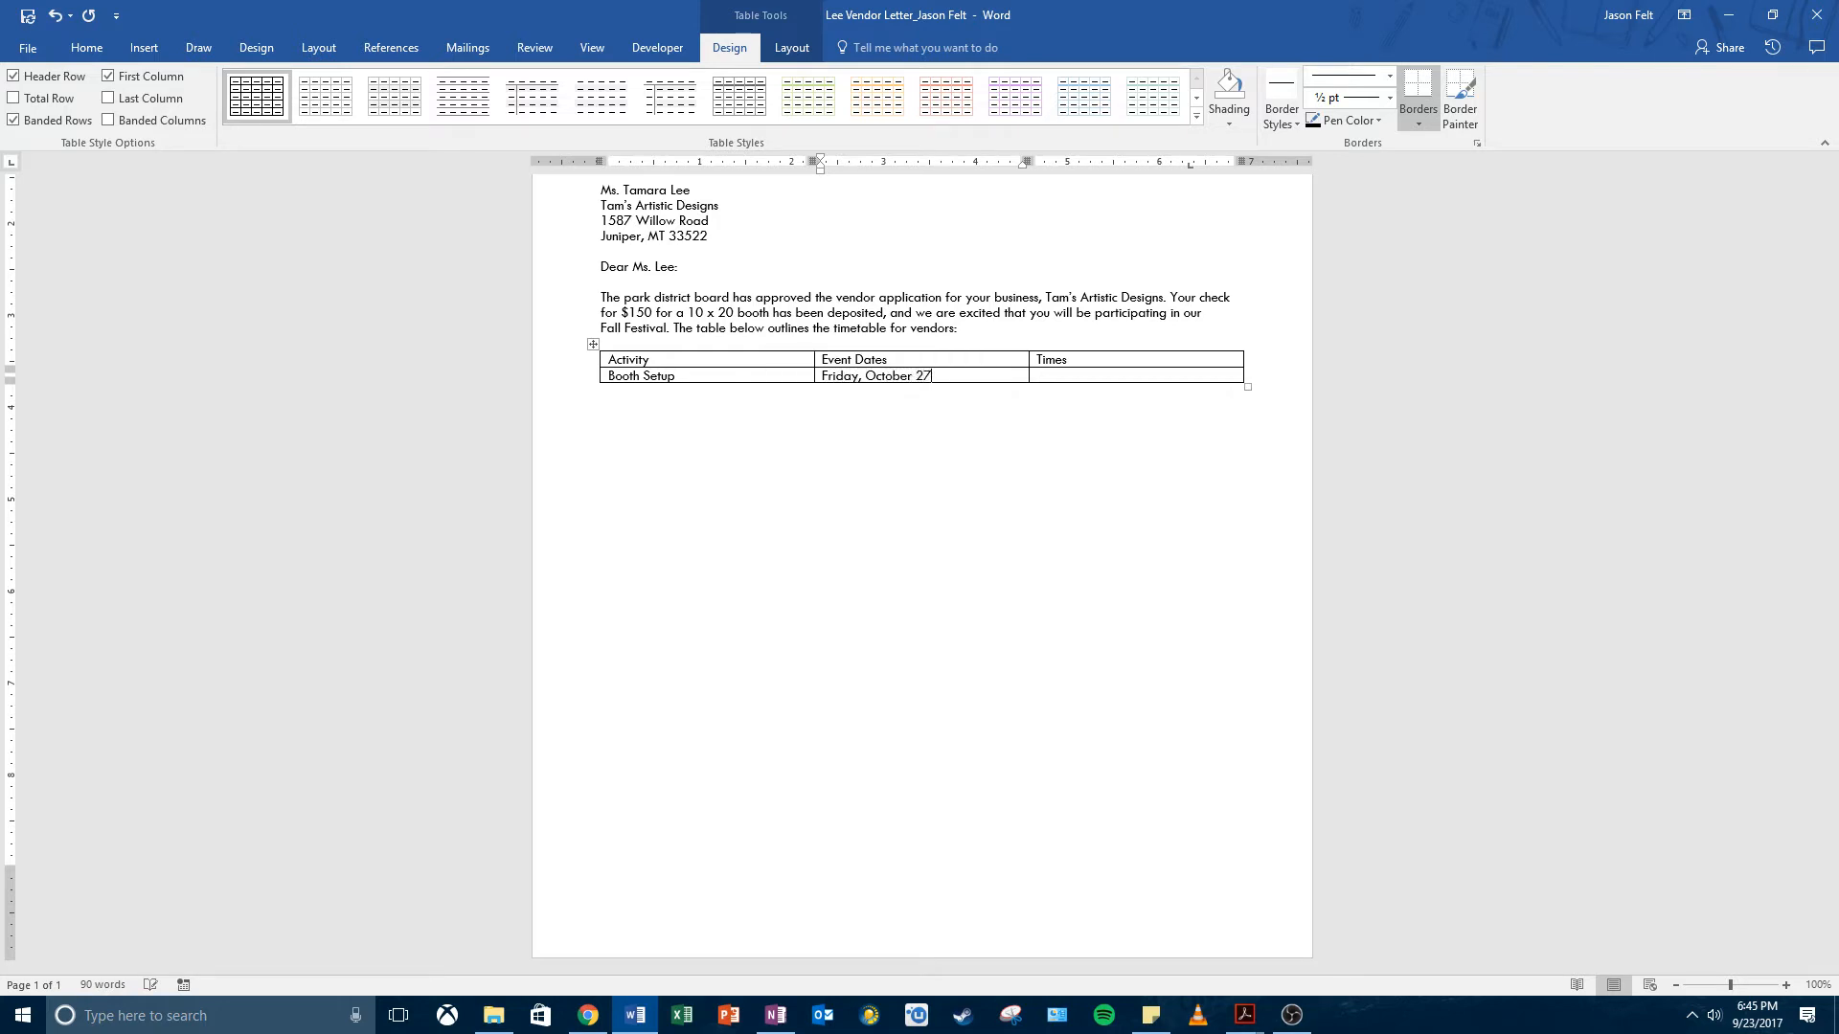
key("Tab")
type("5:00 to 9:00 p.m.")
Step: Add a third table row with Booth Sales, Saturday, October 28 and 9:00 a.m. to 6:00 p.m
key("Tab")
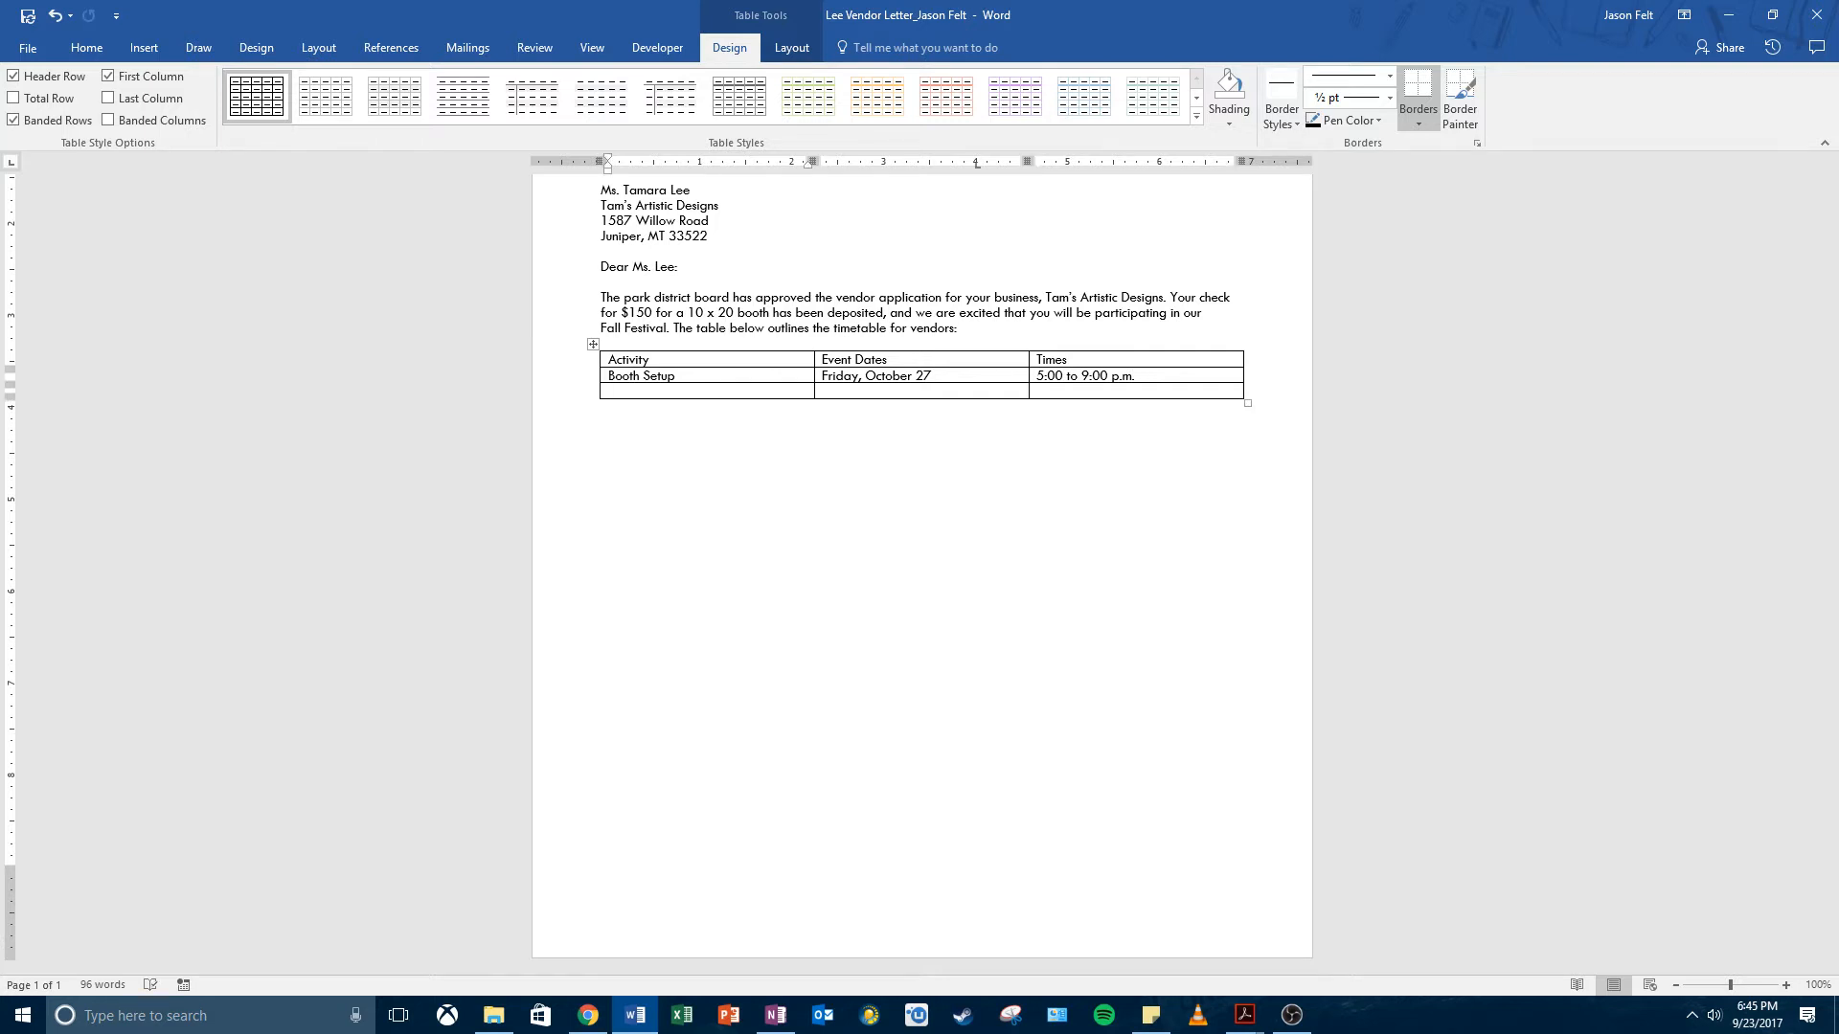
type("Booth Sales")
key("Tab")
type("Saturday")
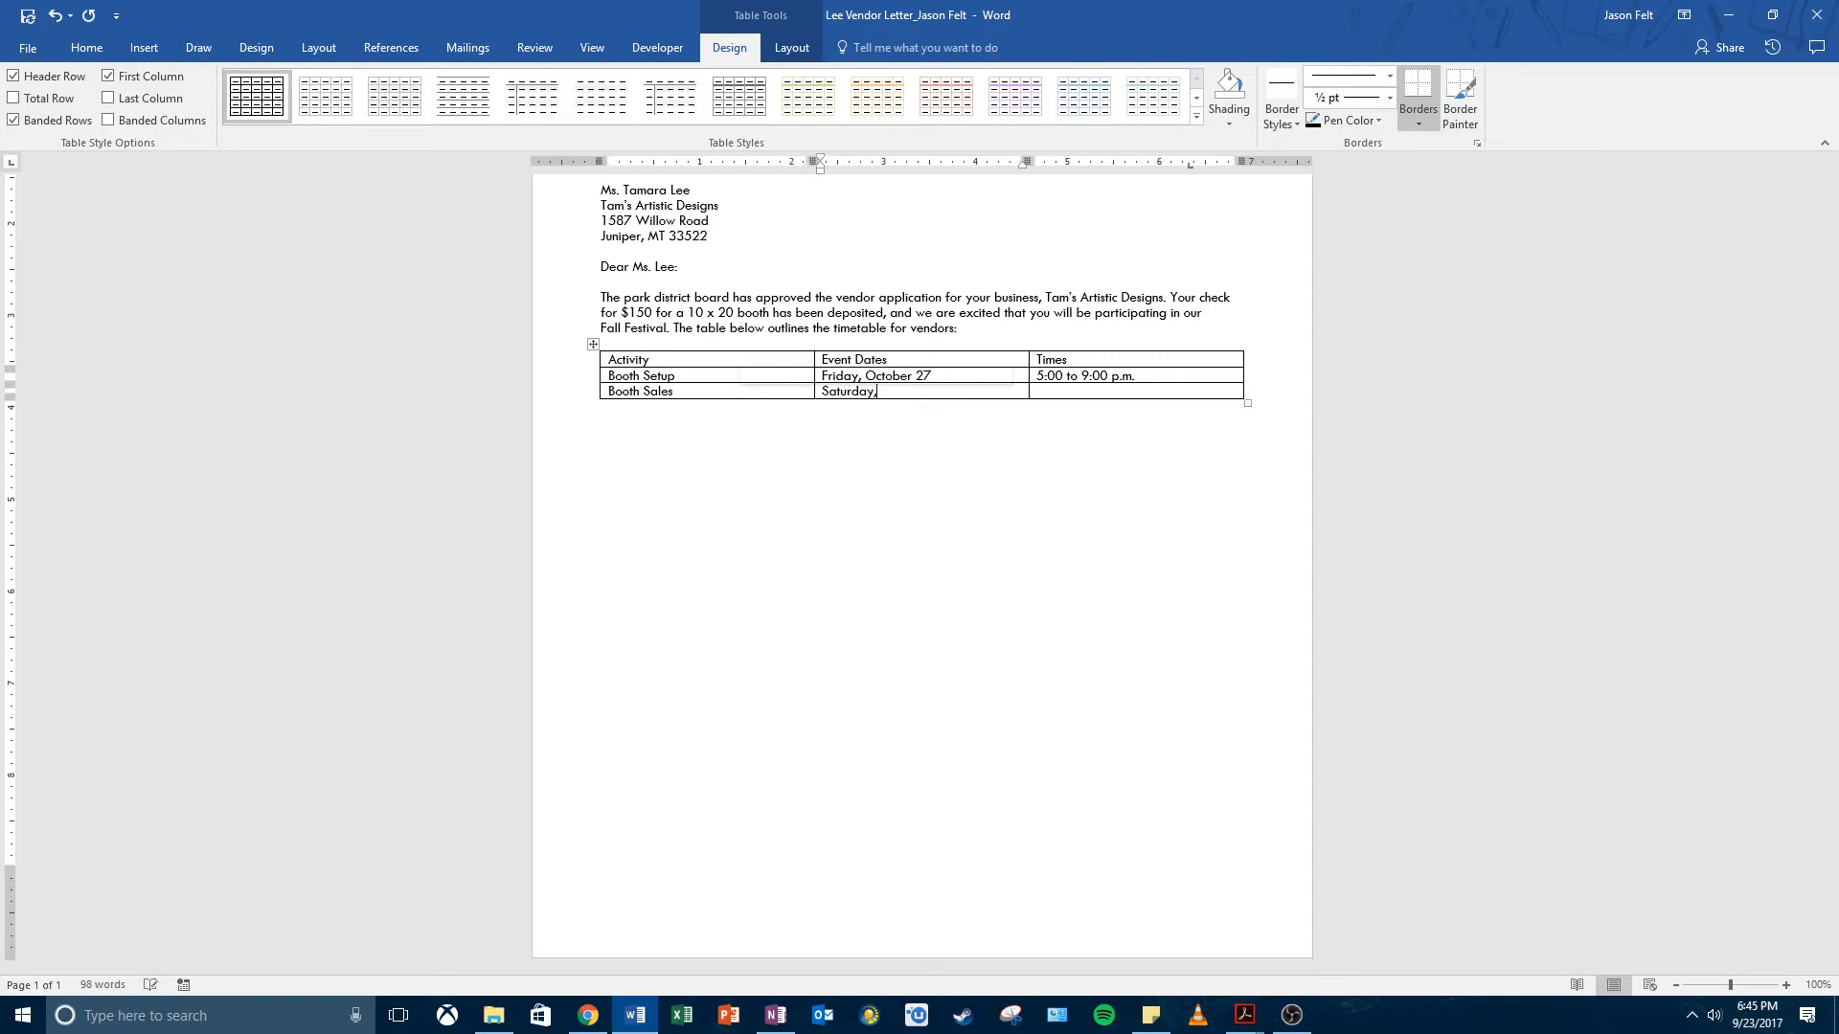
type(",m")
key("BackSpace")
type("Octobner")
key("BackSpace")
key("BackSpace")
key("BackSpace")
key("BackSpace")
type("er 28")
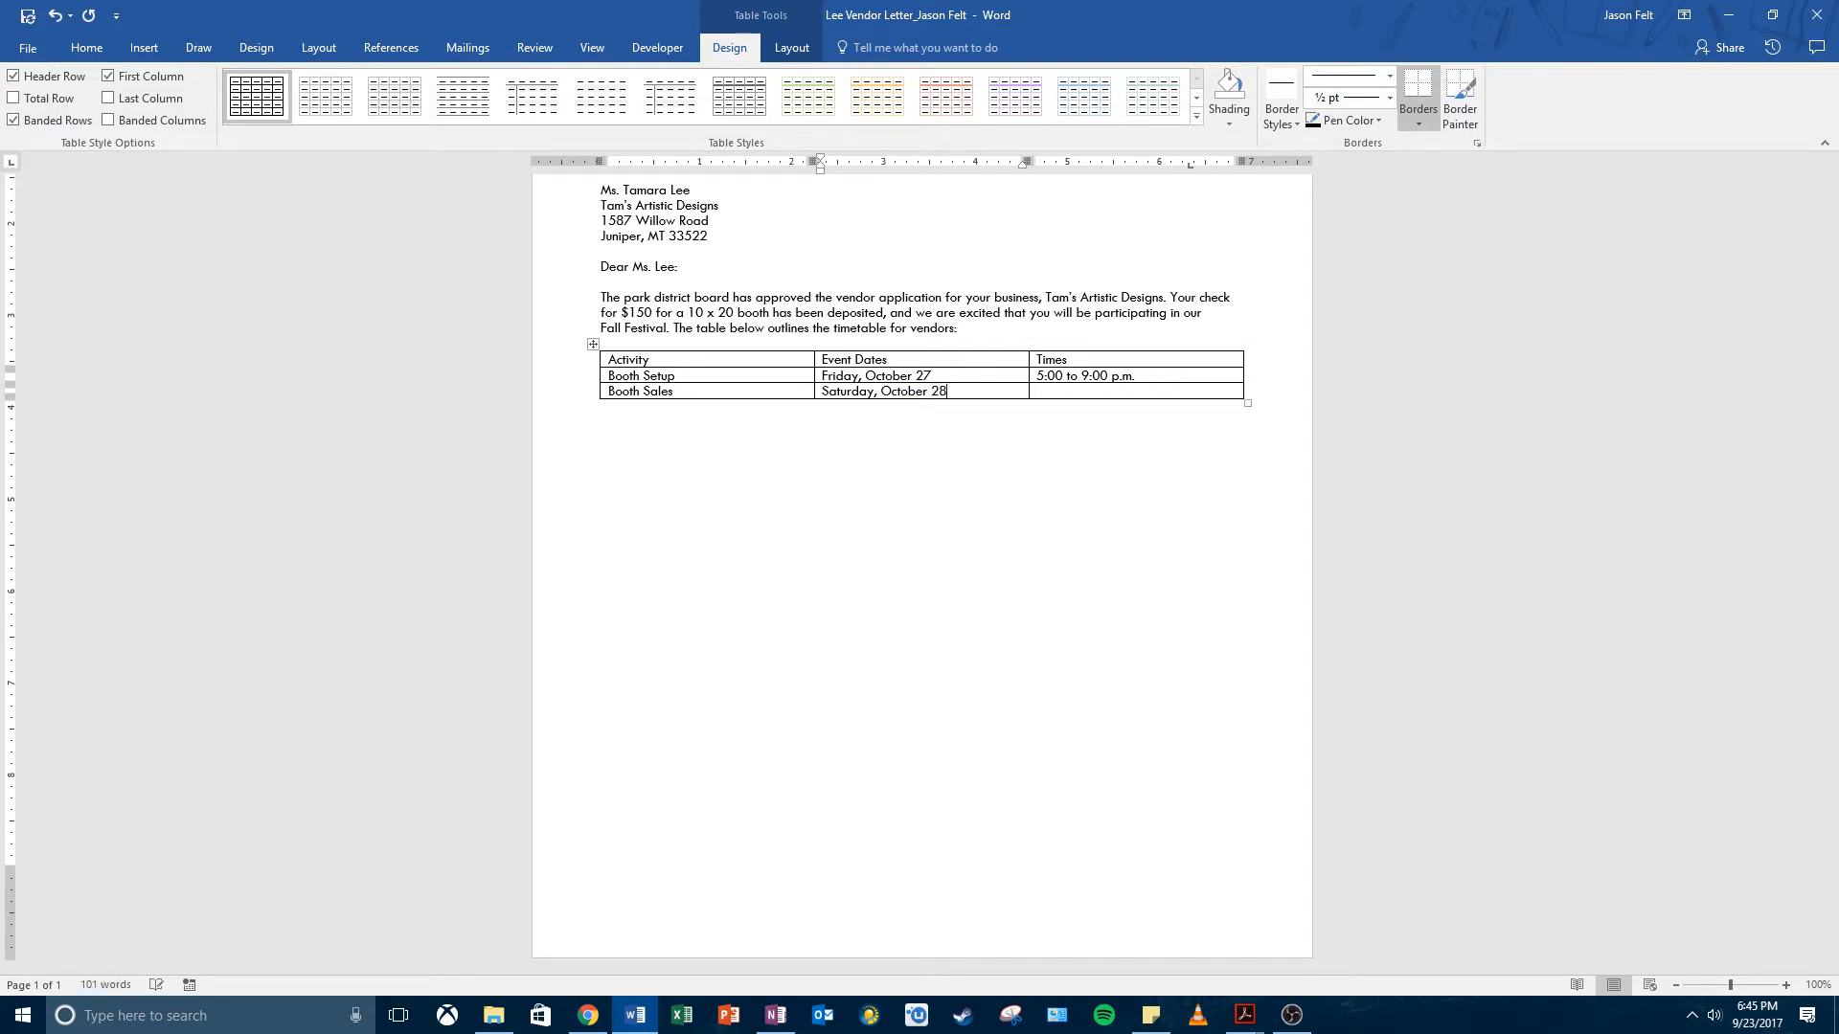
key("Tab")
type("9:00 a.m. to")
key("BackSpace")
key("BackSpace")
key("BackSpace")
key("BackSpace")
key("BackSpace")
key("BackSpace")
key("BackSpace")
key("BackSpace")
type("a.m. to 6:00 p.m.")
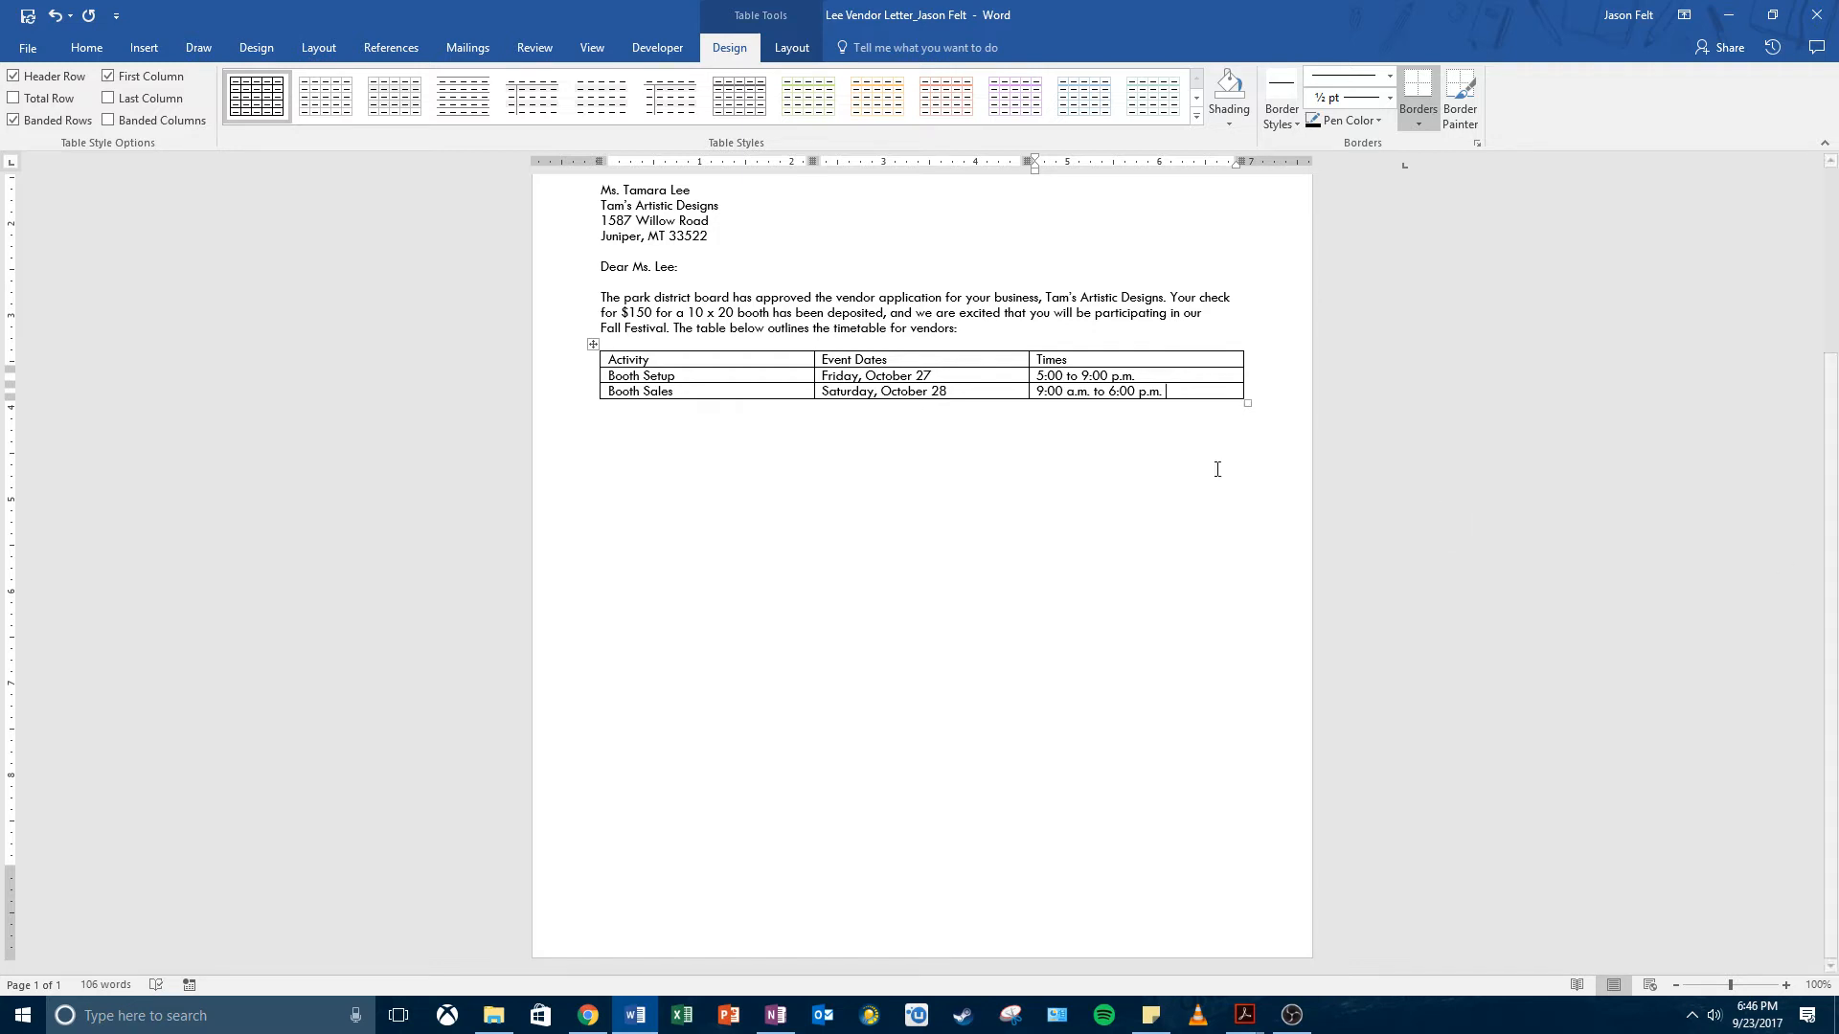
left_click(1066, 376)
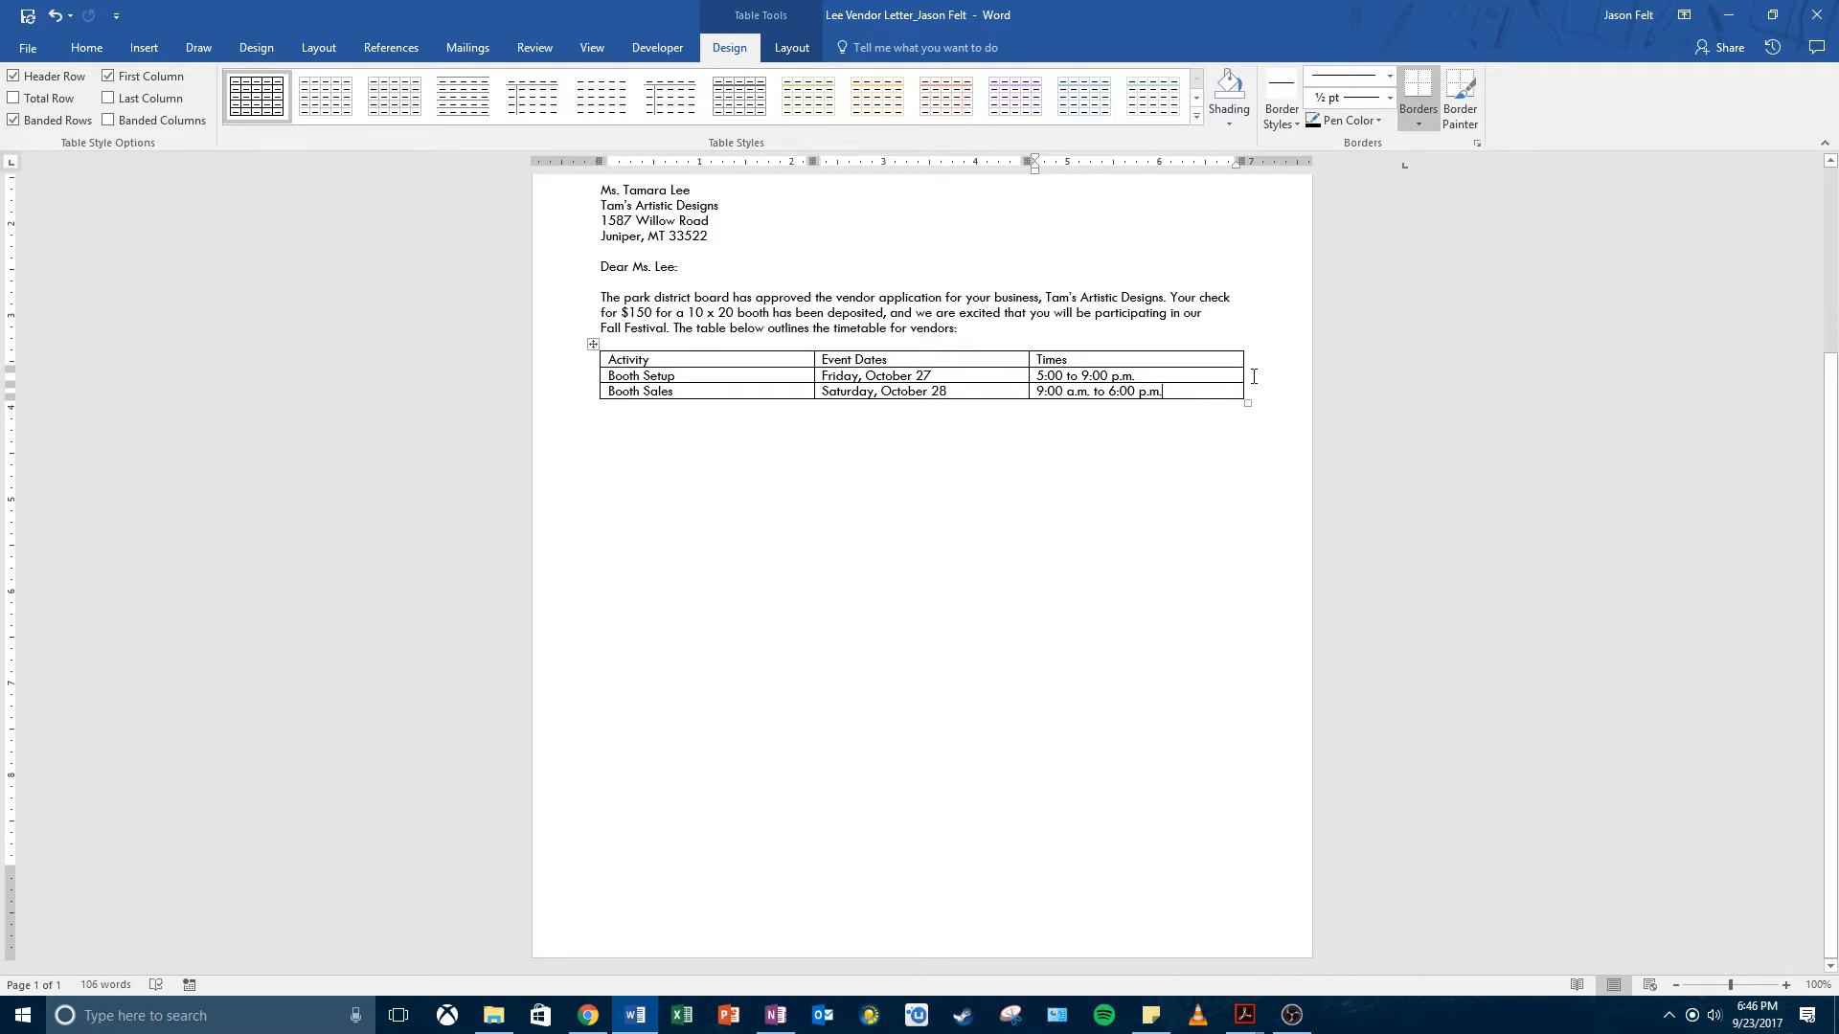
Step: Add a fourth table row with Booth Sales, Sunday, October 29 and 9:00 a.m. to 3:00 p.m
key("Tab")
type("Booth Sales")
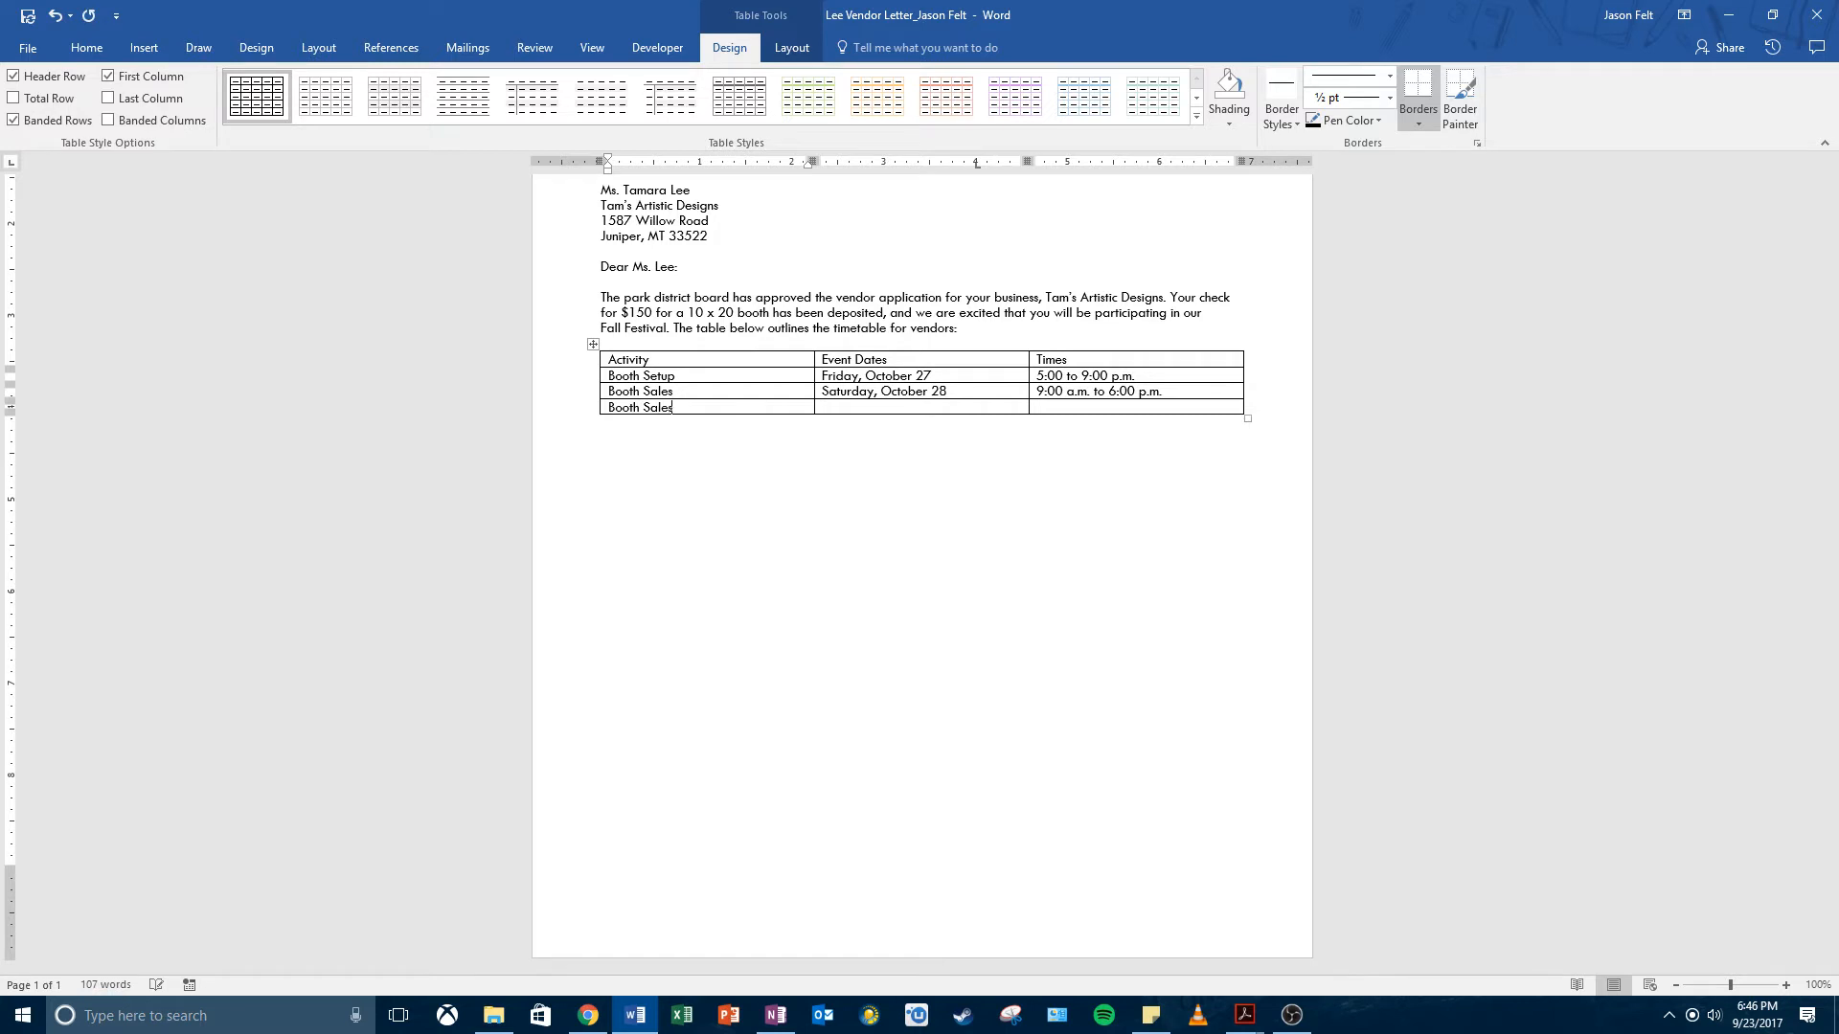
key("Tab")
type("Sunday, Cctober 29")
key("Tab")
type("9:00 a.m")
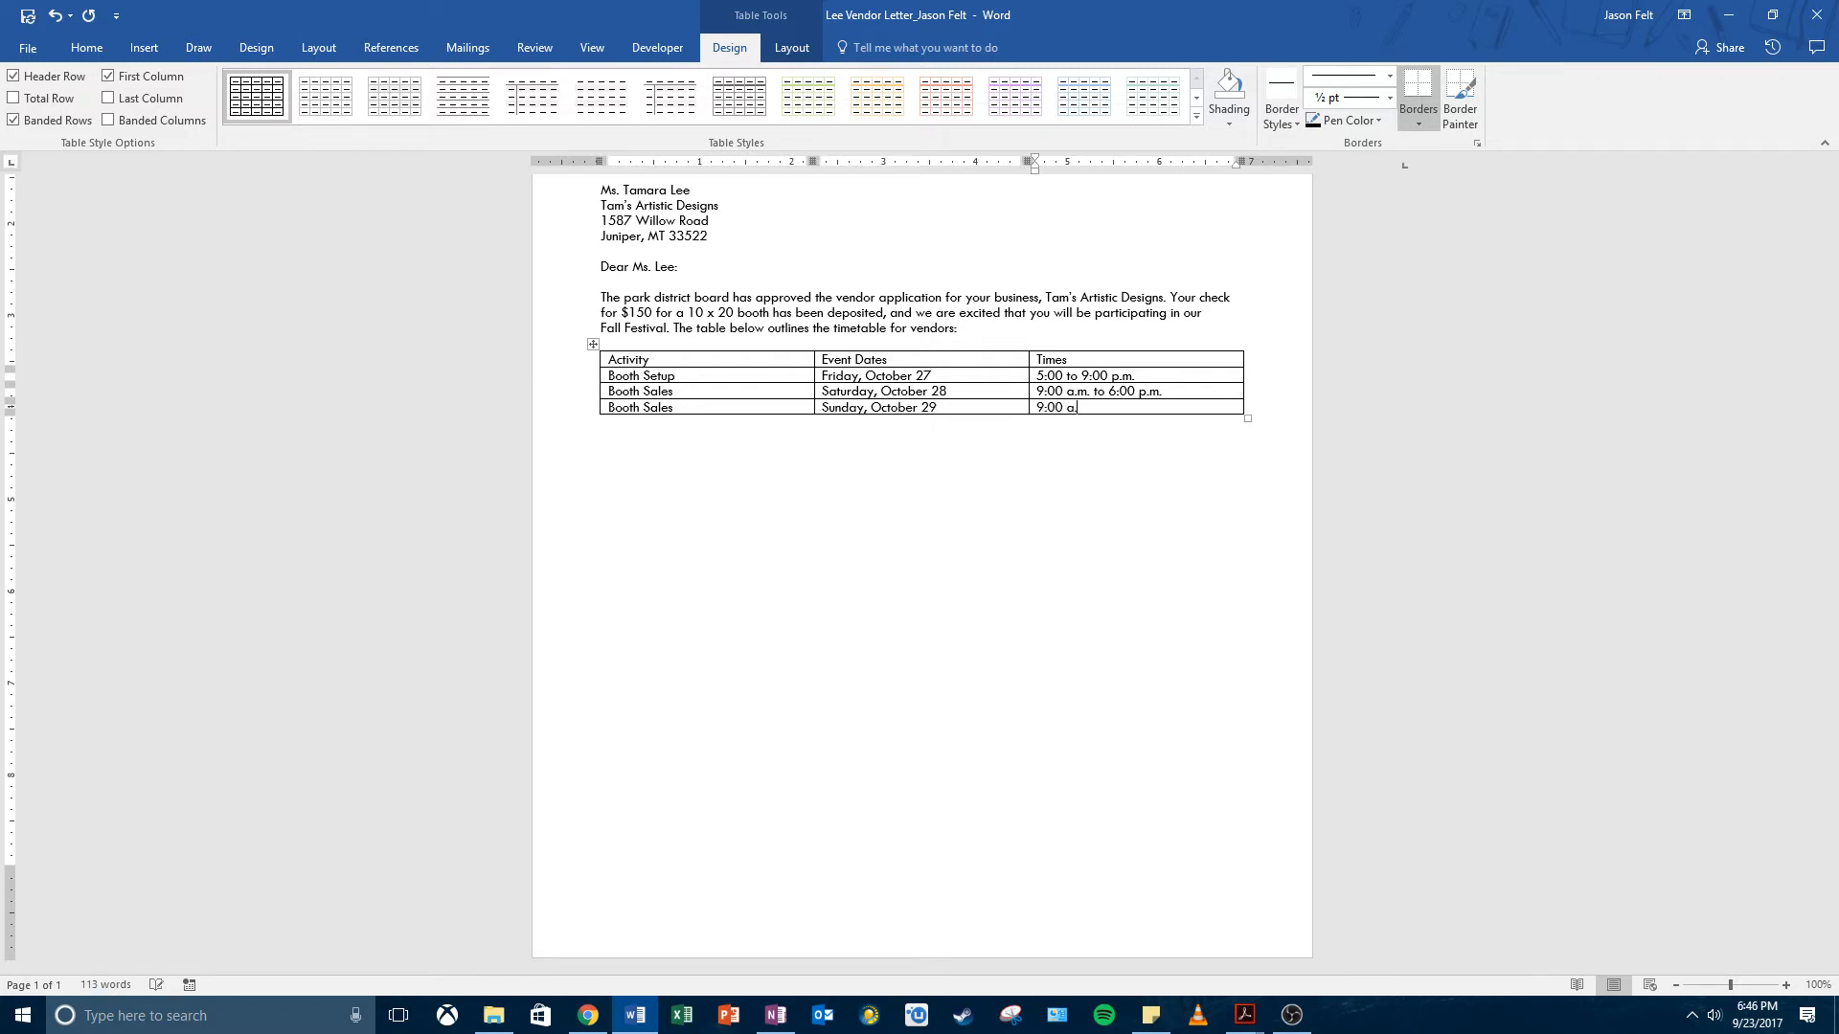
type(". to 3:00 p.m.")
Step: Add a fifth table row with Booth Takedown, Sunday, October 29 and 3:00 to 7:00 p.m
key("Tab")
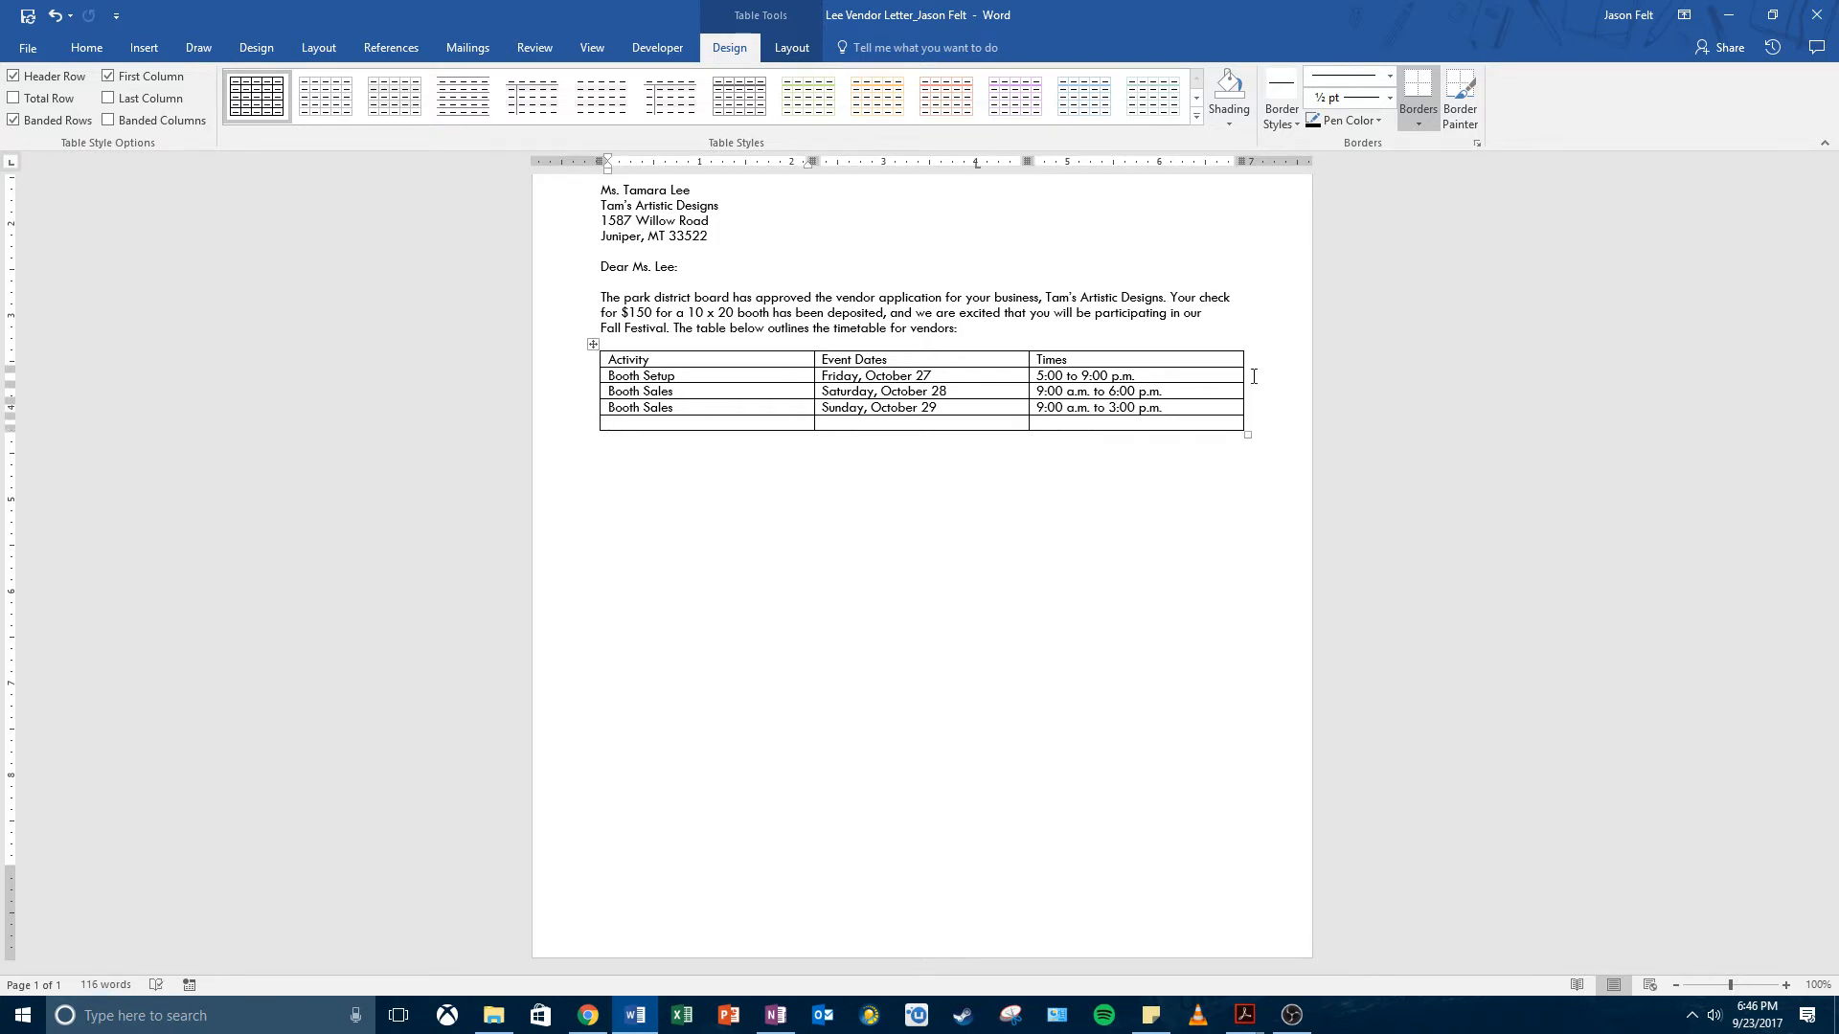
type("Booth Takedown")
key("Tab")
type("Sunday, October 3")
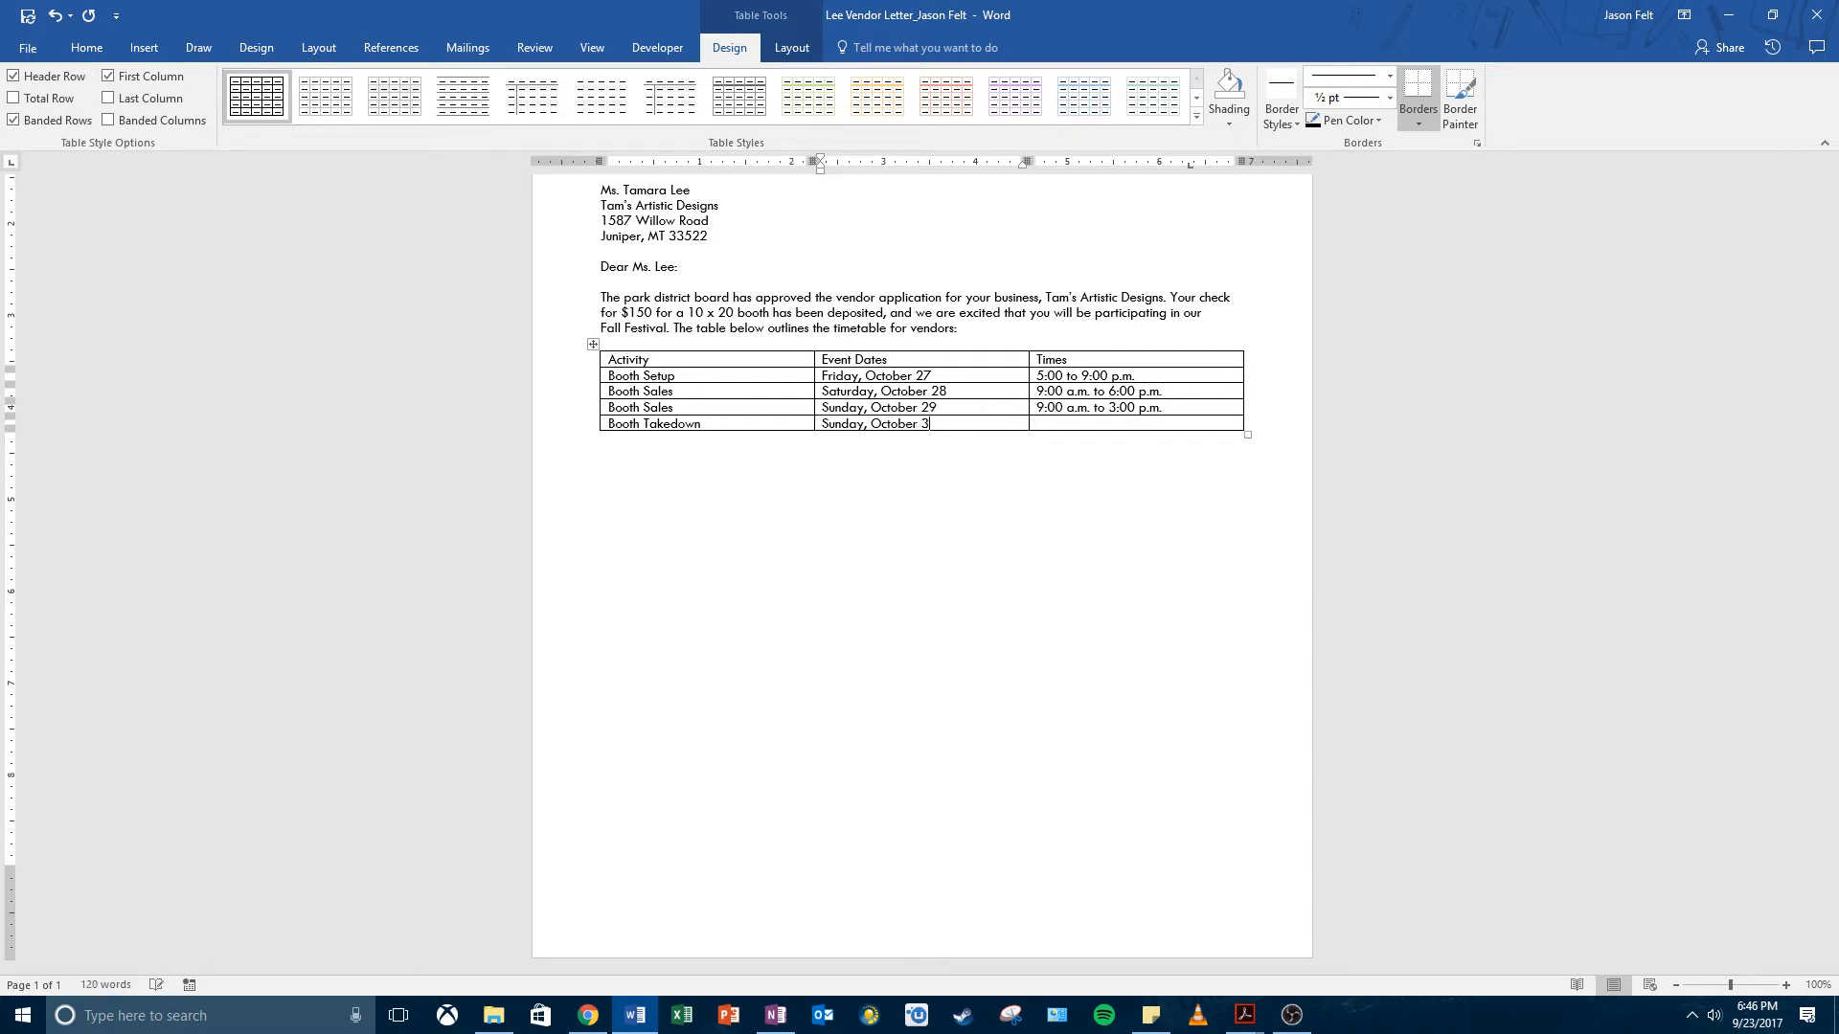
type("9")
key("Tab")
type("3:00 to 7:00 p.m")
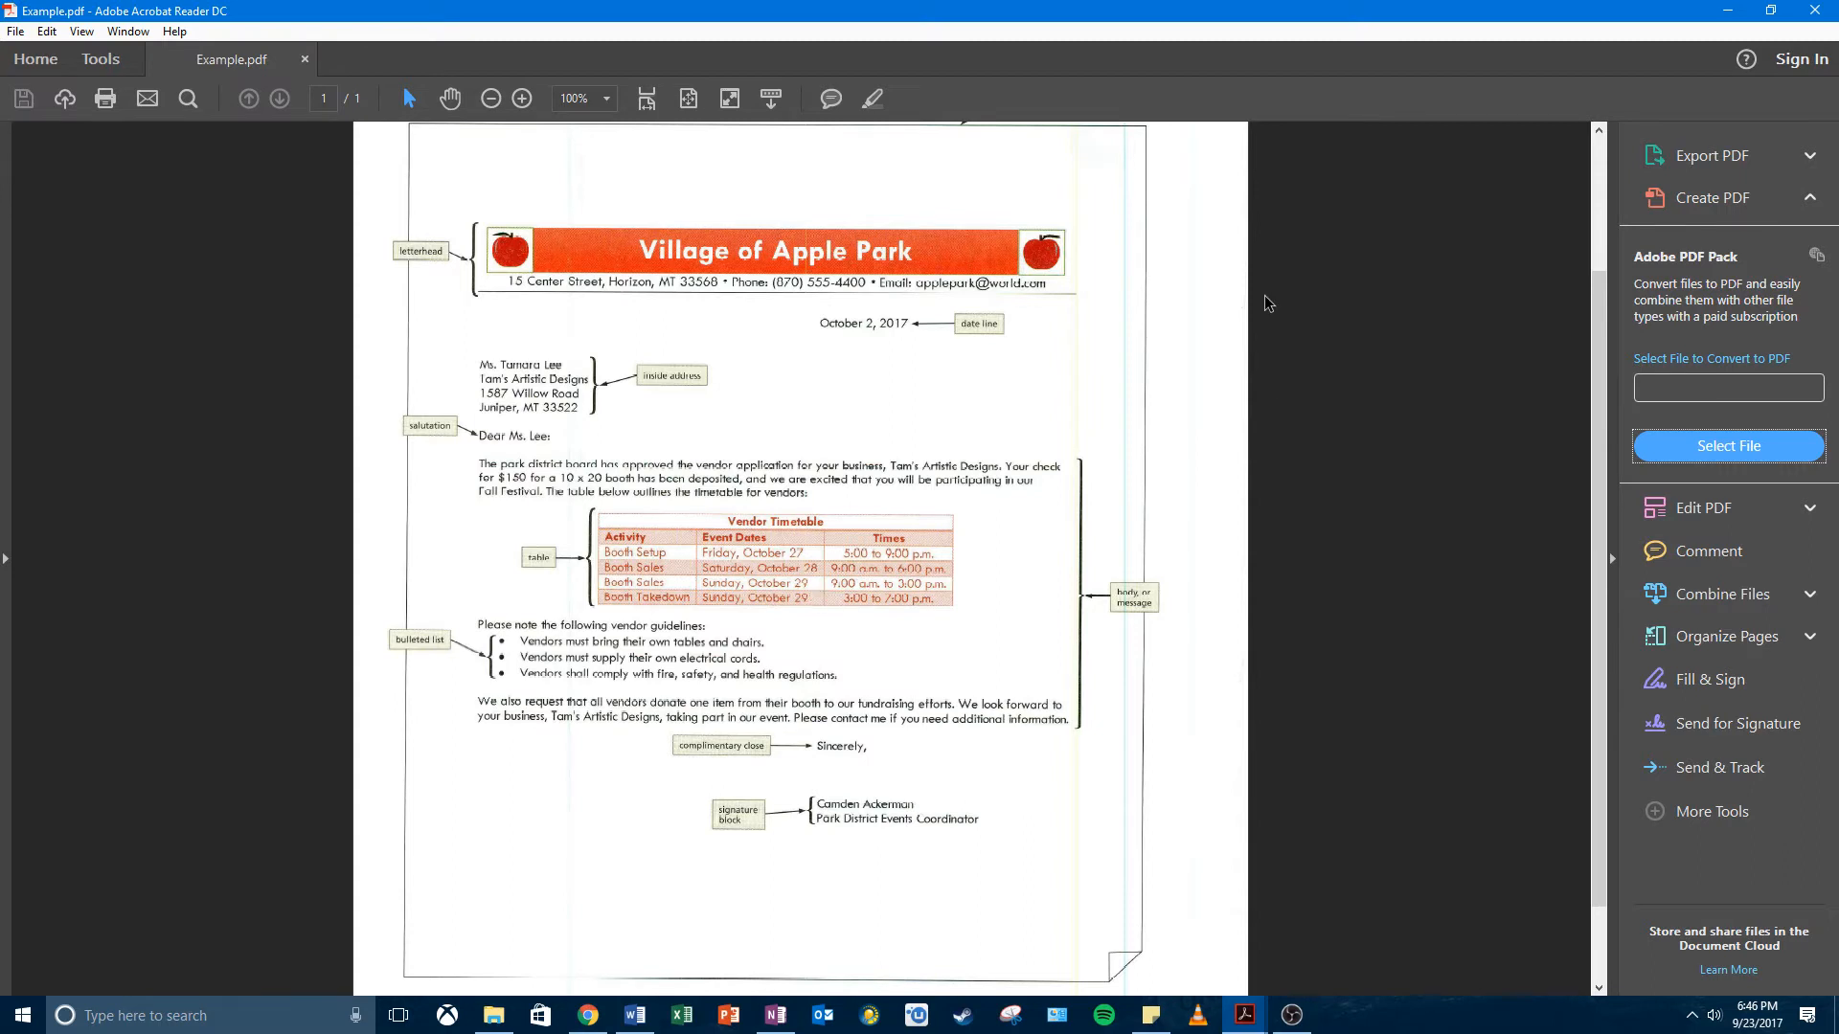
Step: Return from the example PDF to Word and apply the red-orange grid table style with colored text and lightly banded rows to the timetable
left_click(1736, 12)
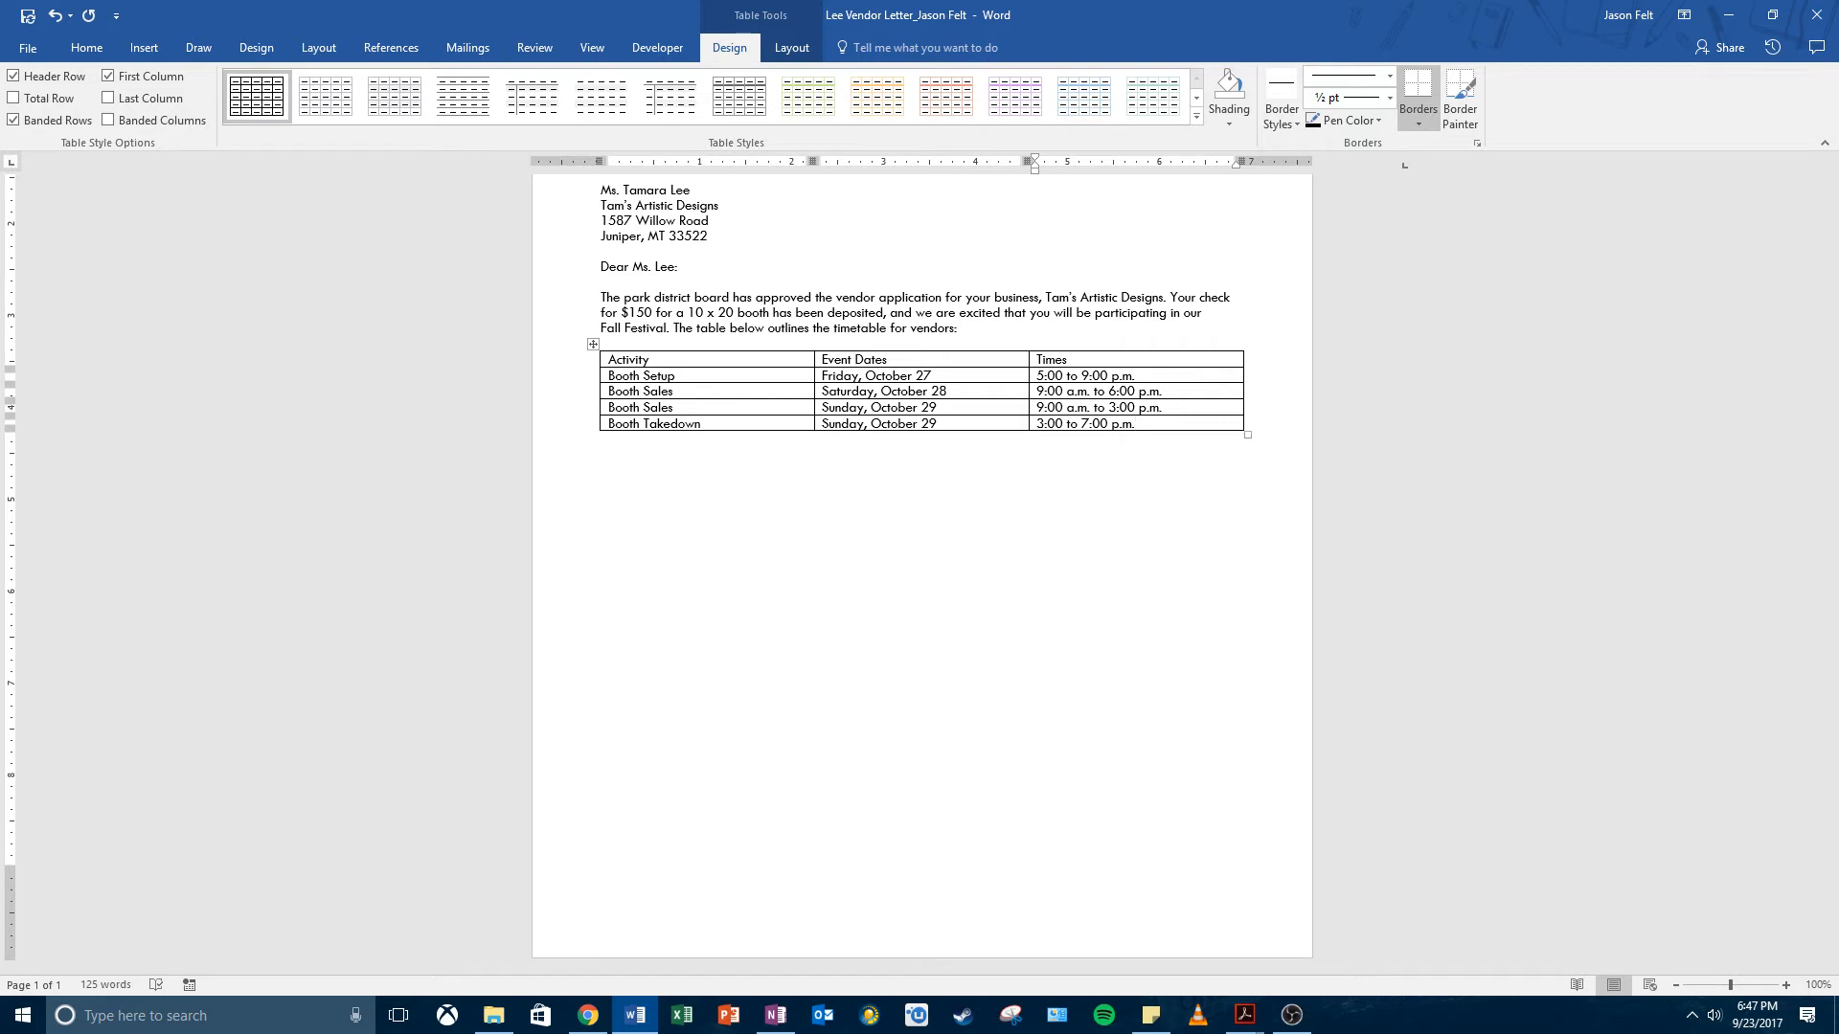
left_click(604, 361)
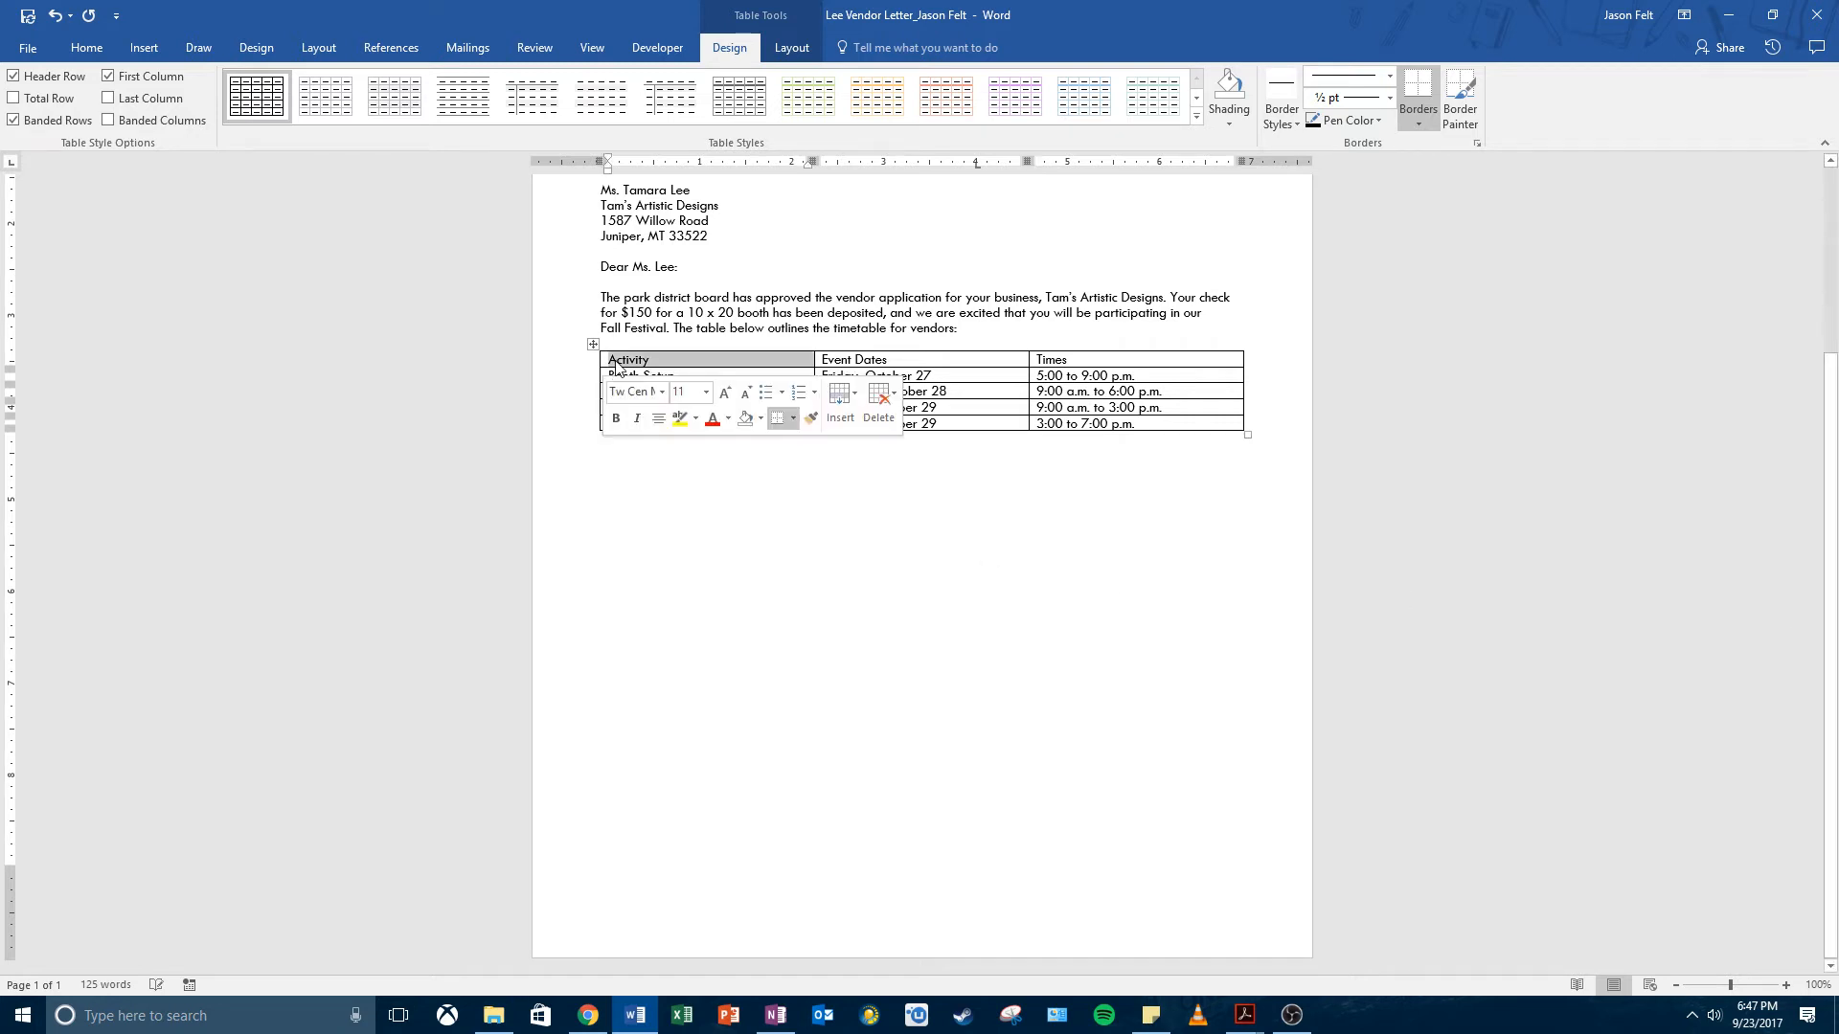
left_click(617, 361)
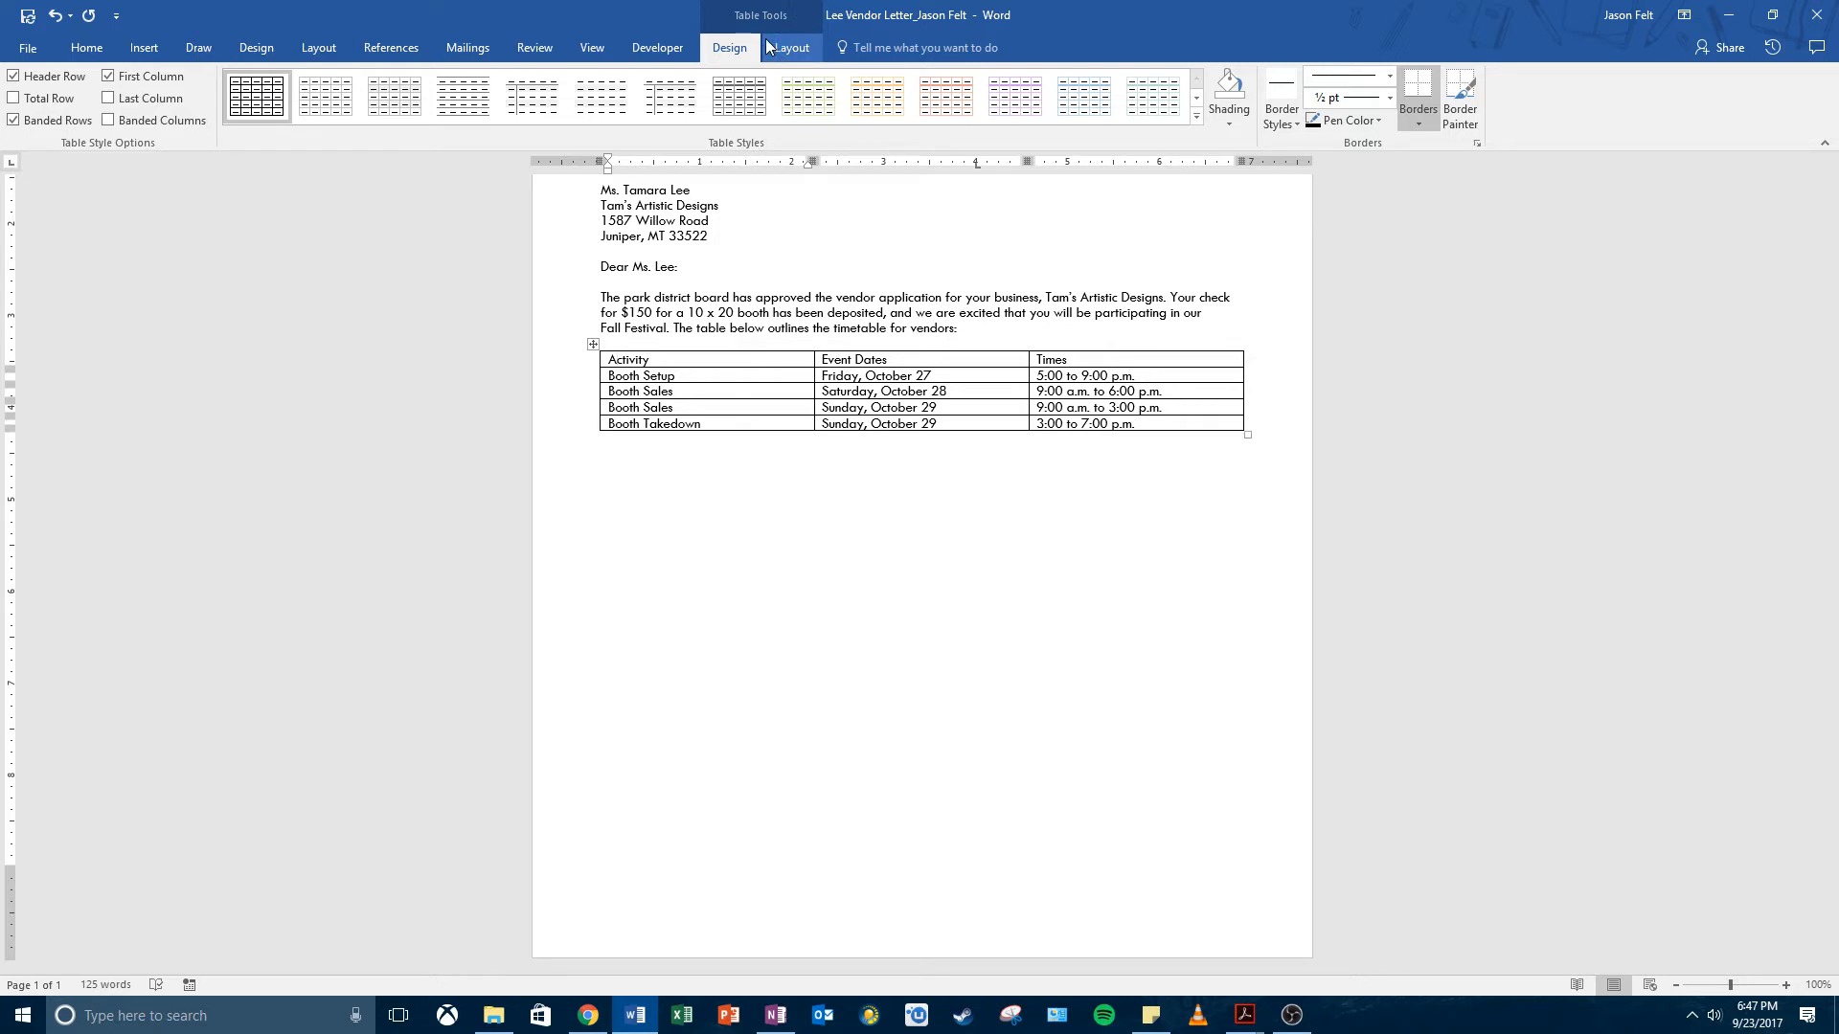
left_click(1197, 116)
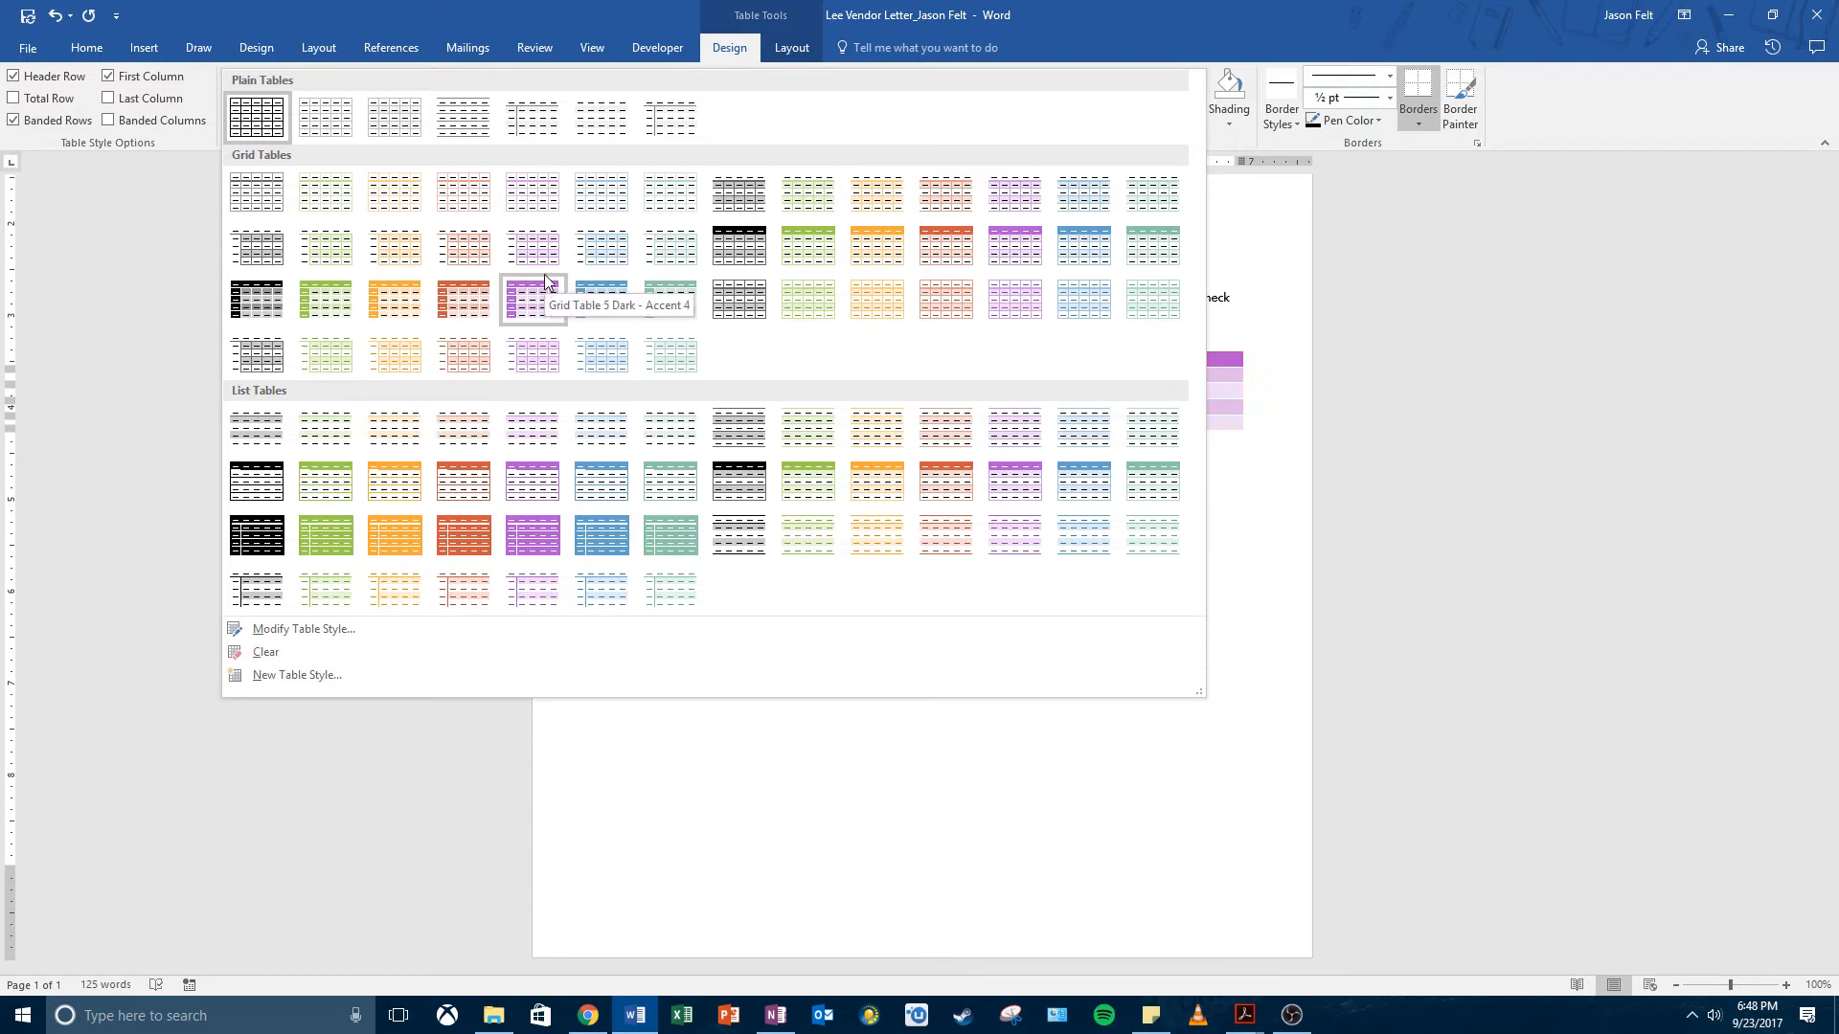
left_click(929, 296)
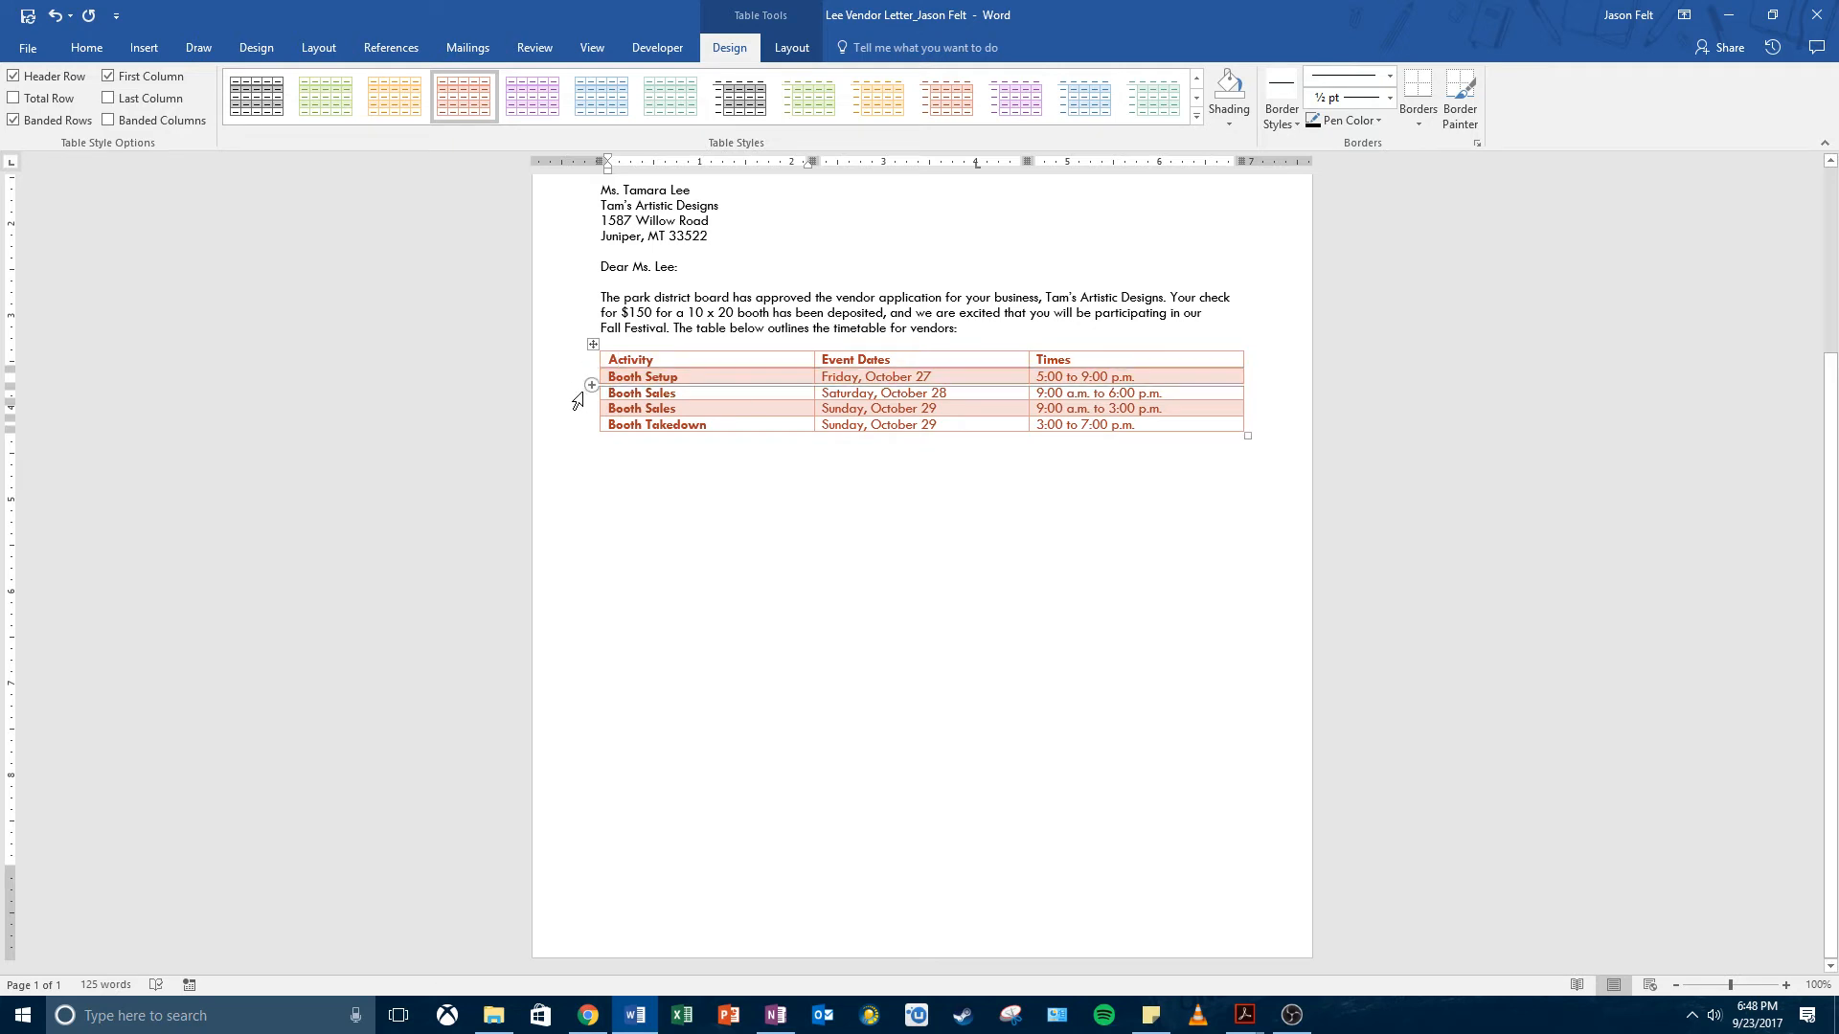
Step: Turn off the timetable's First Column formatting, trying the First Column and Last Column options on and off
left_click(105, 80)
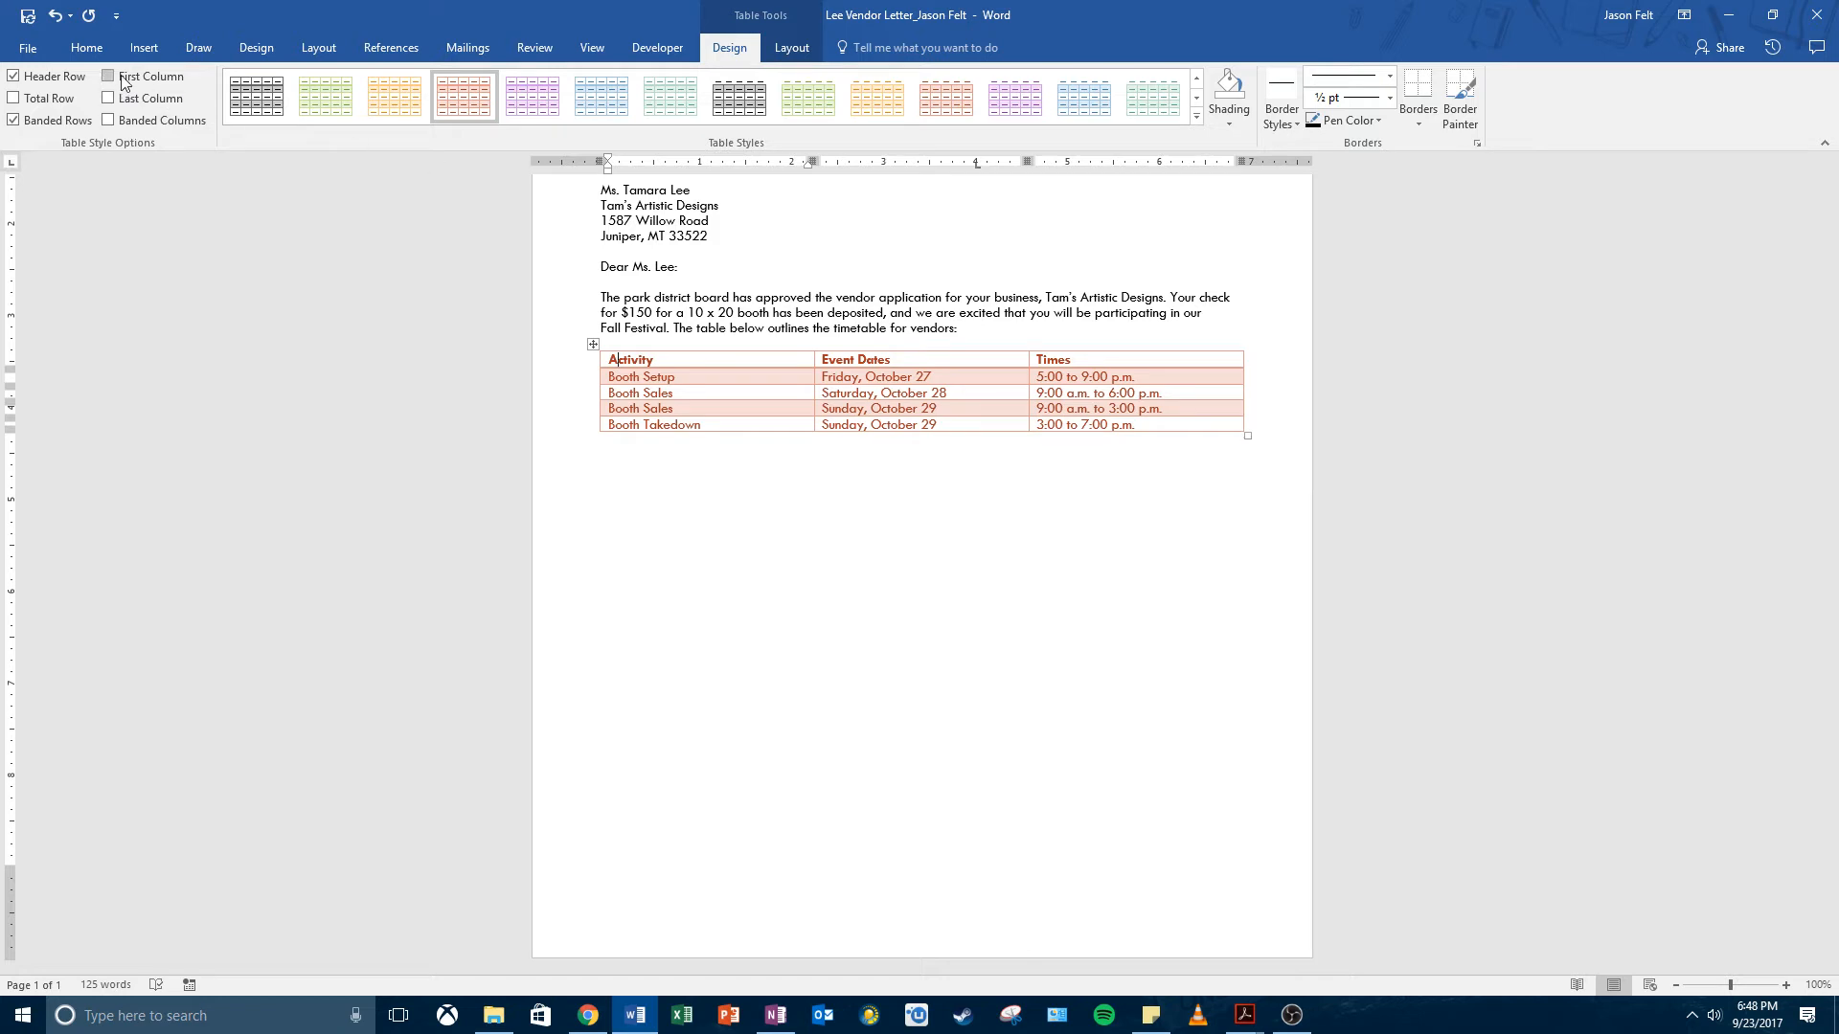
left_click(108, 79)
left_click(108, 98)
left_click(108, 98)
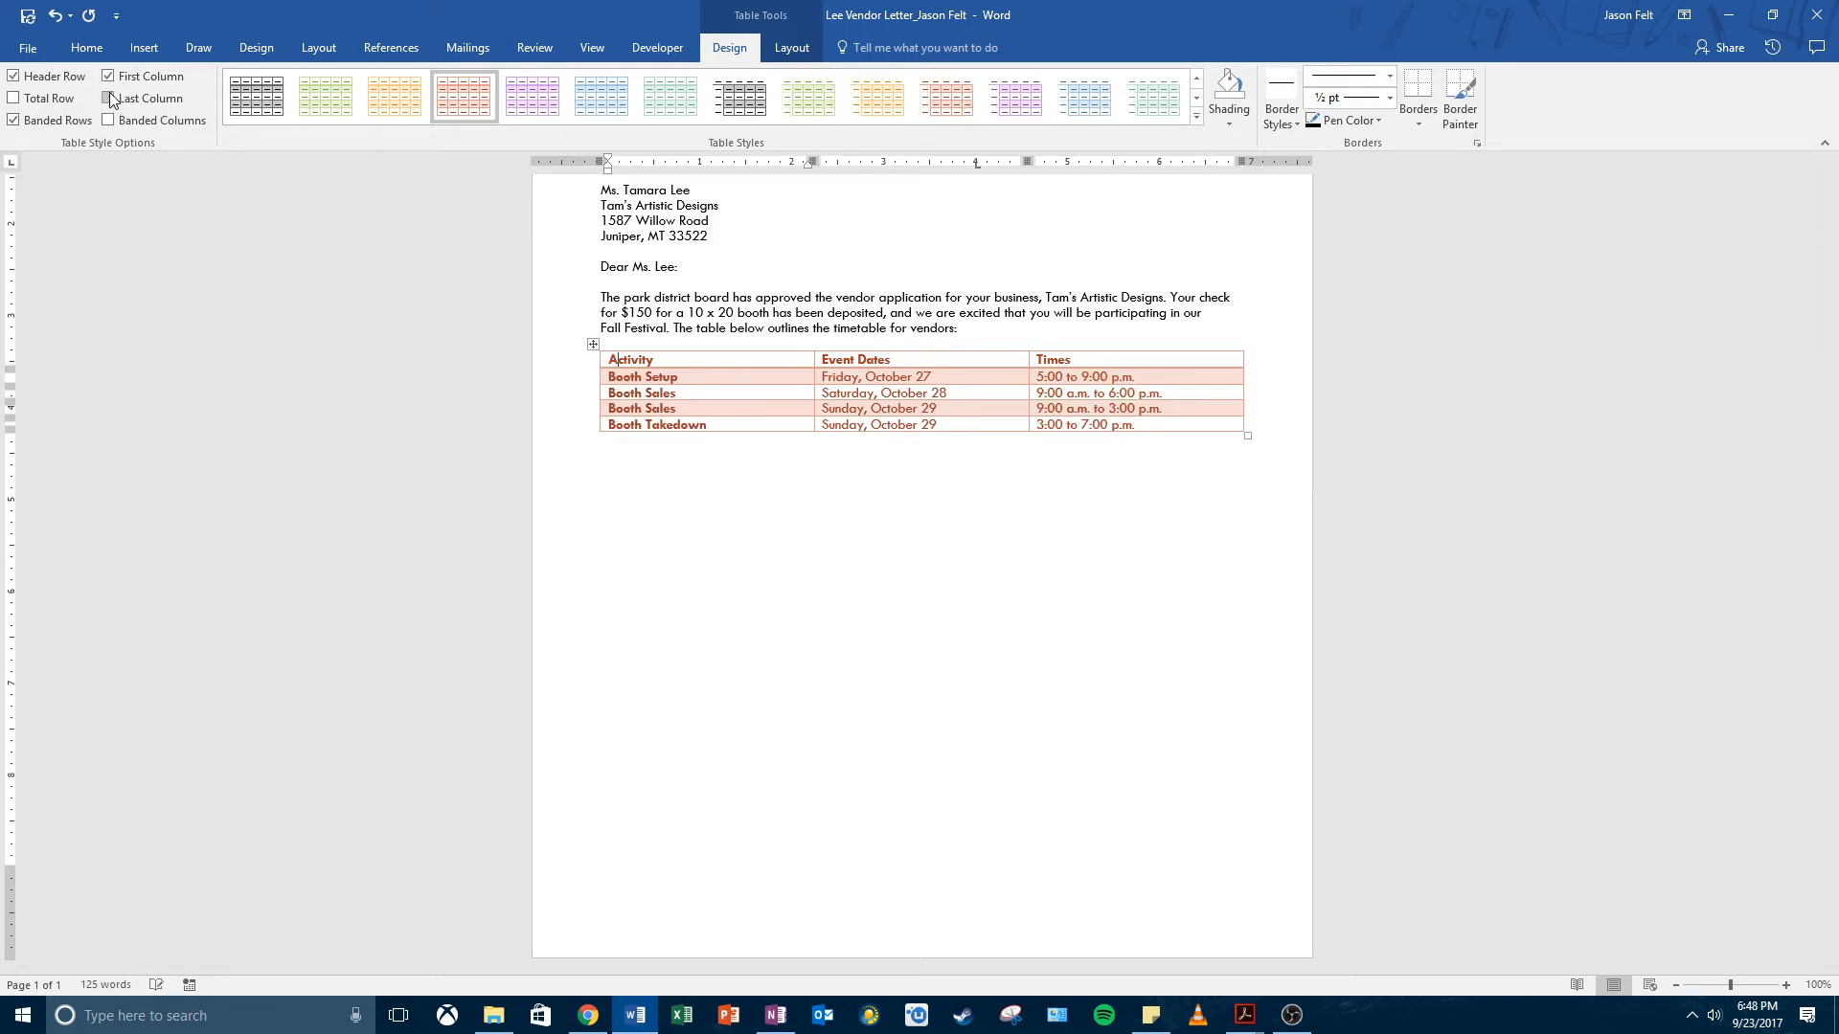
left_click(108, 75)
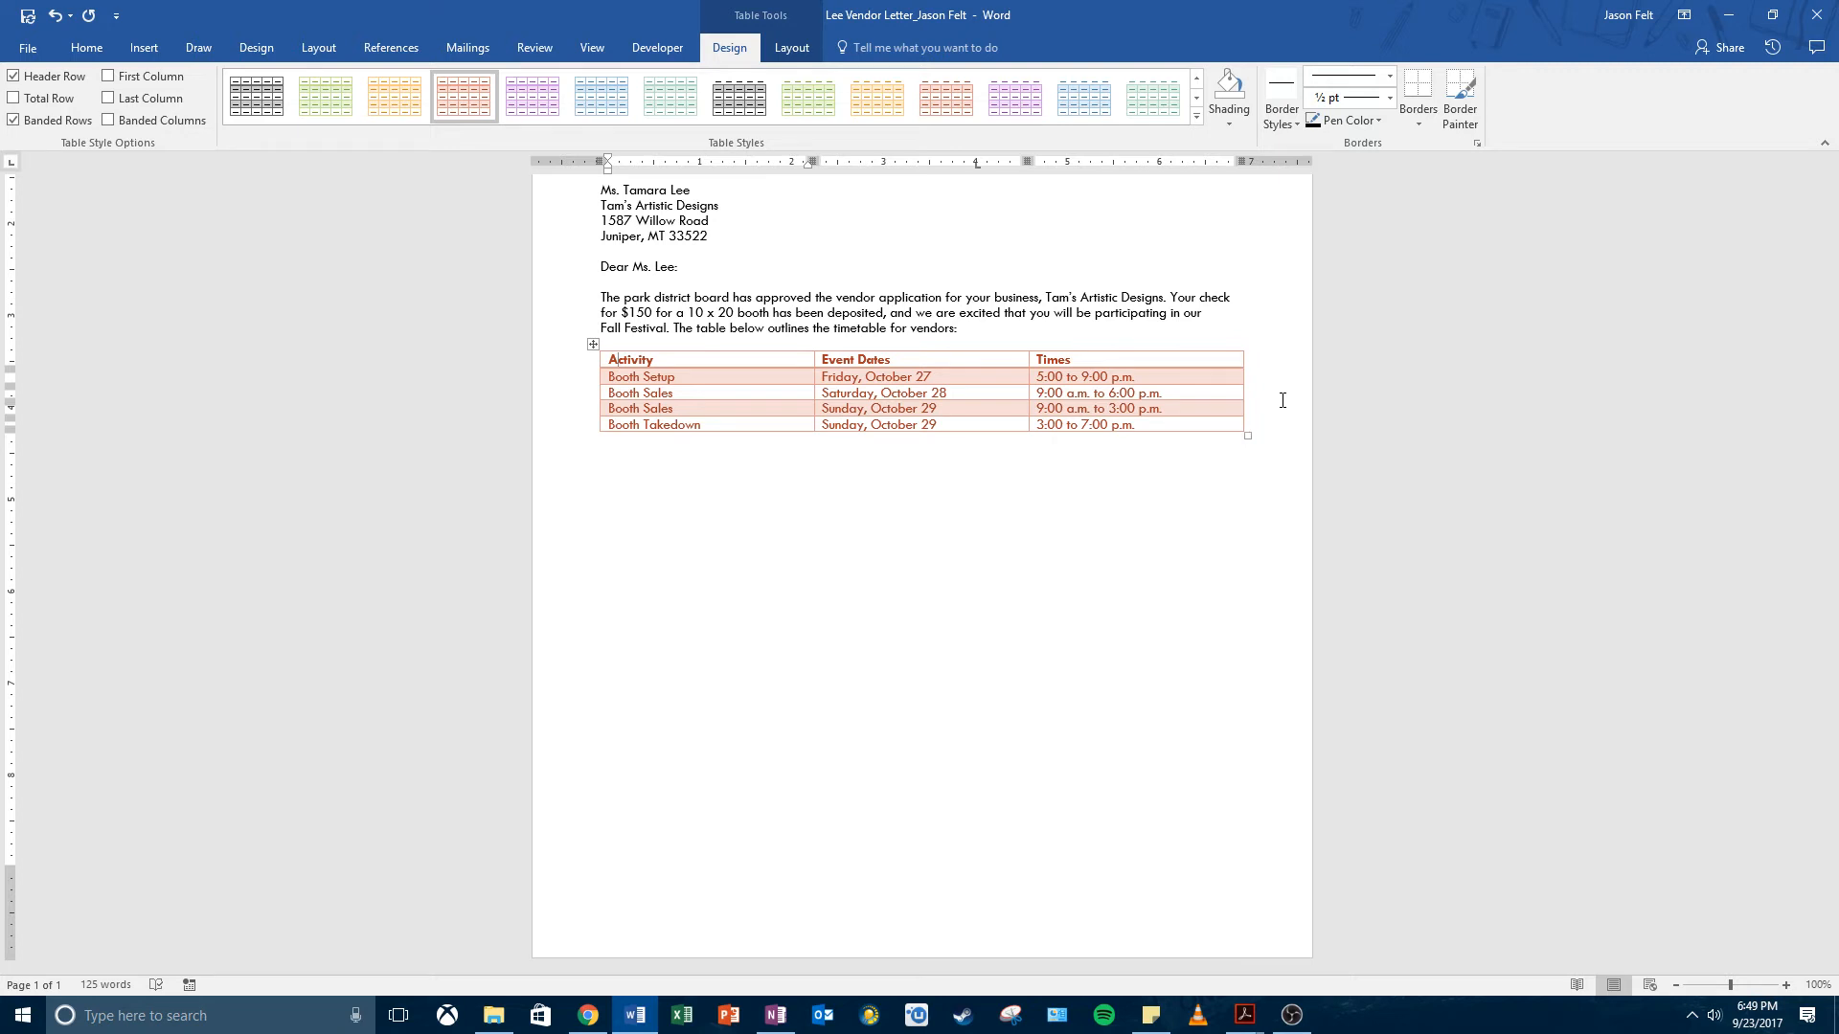
Step: Fit the timetable's column widths to their text with AutoFit Contents
left_click_drag(714, 423, 588, 427)
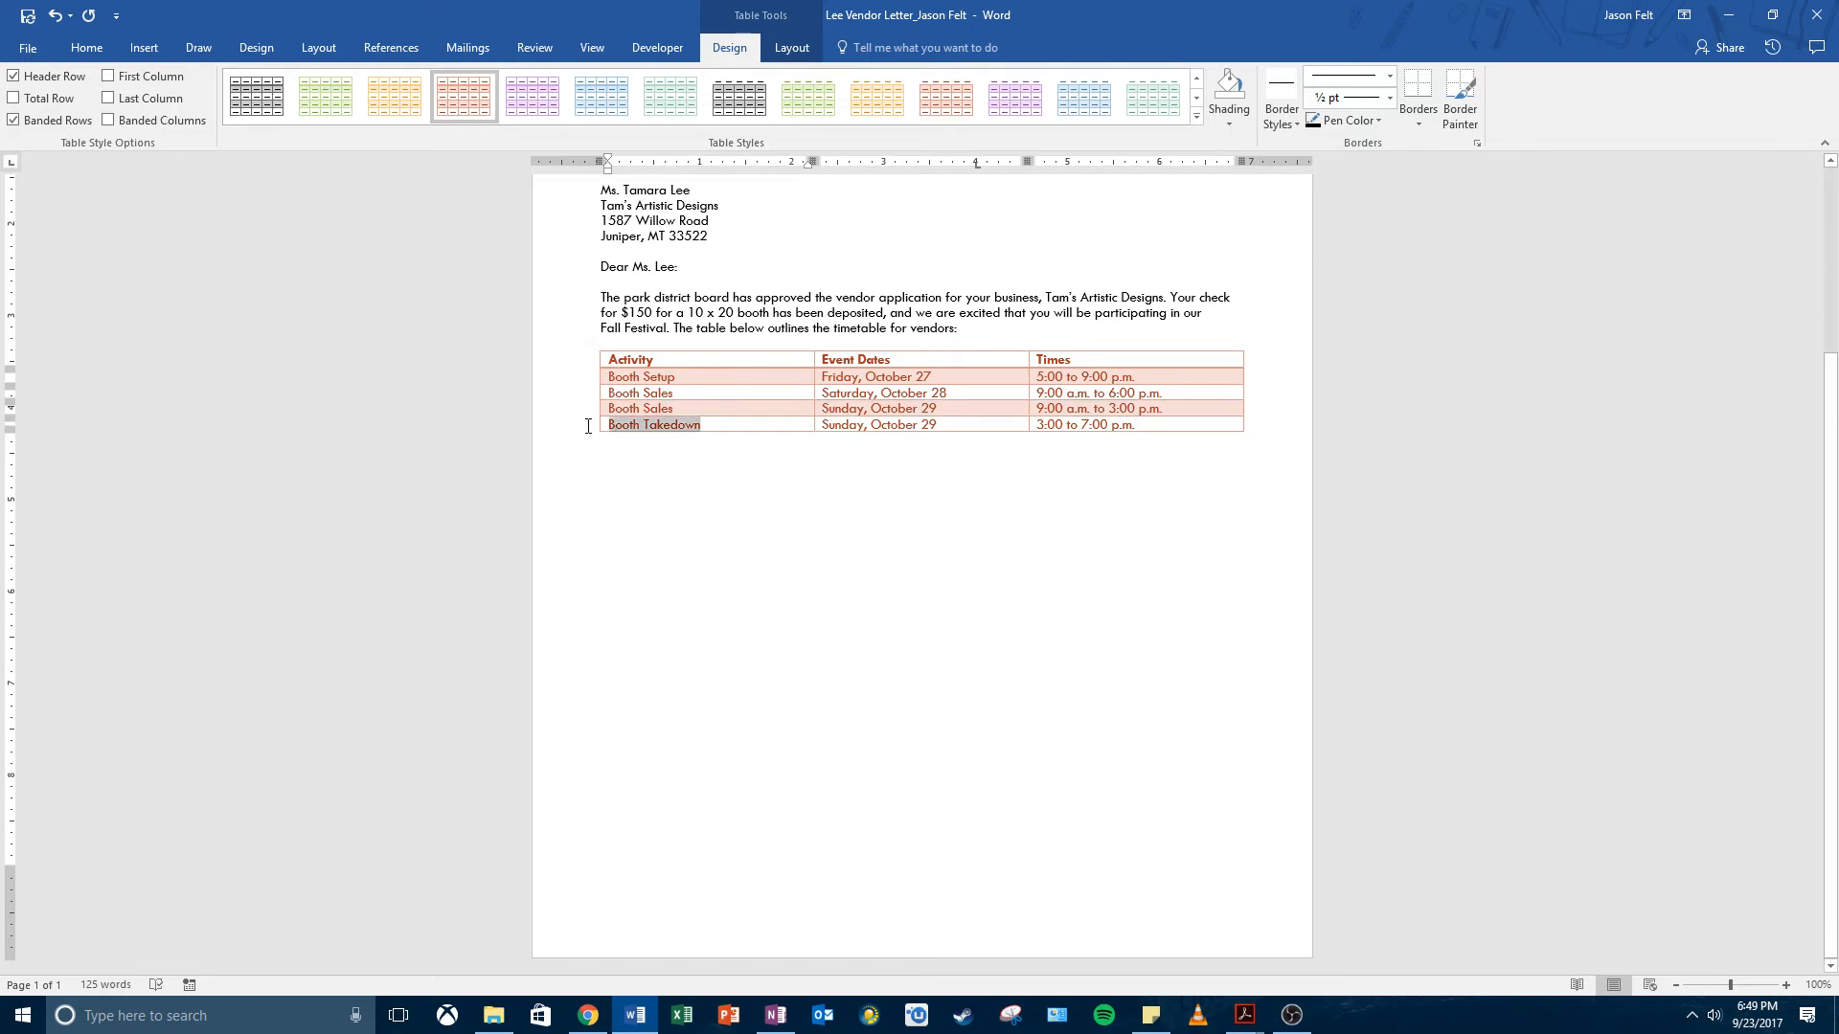
left_click(672, 424)
left_click(694, 362)
left_click(805, 52)
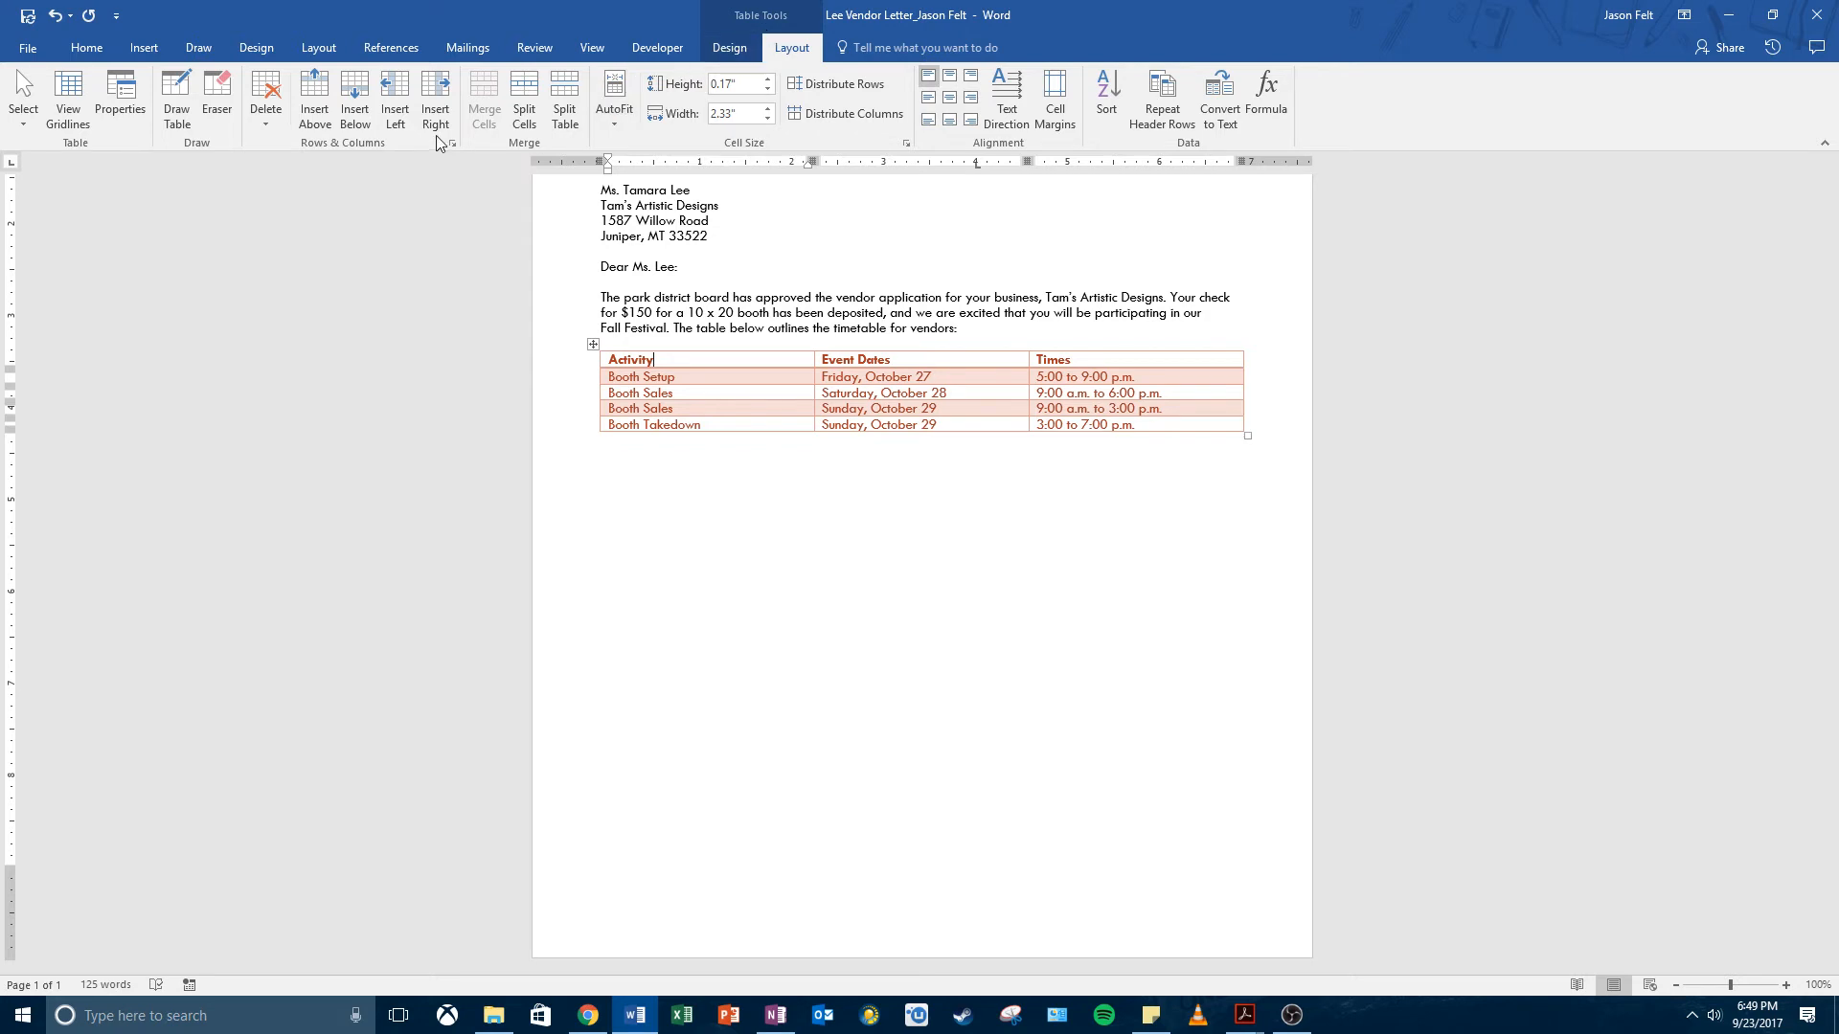
left_click(605, 127)
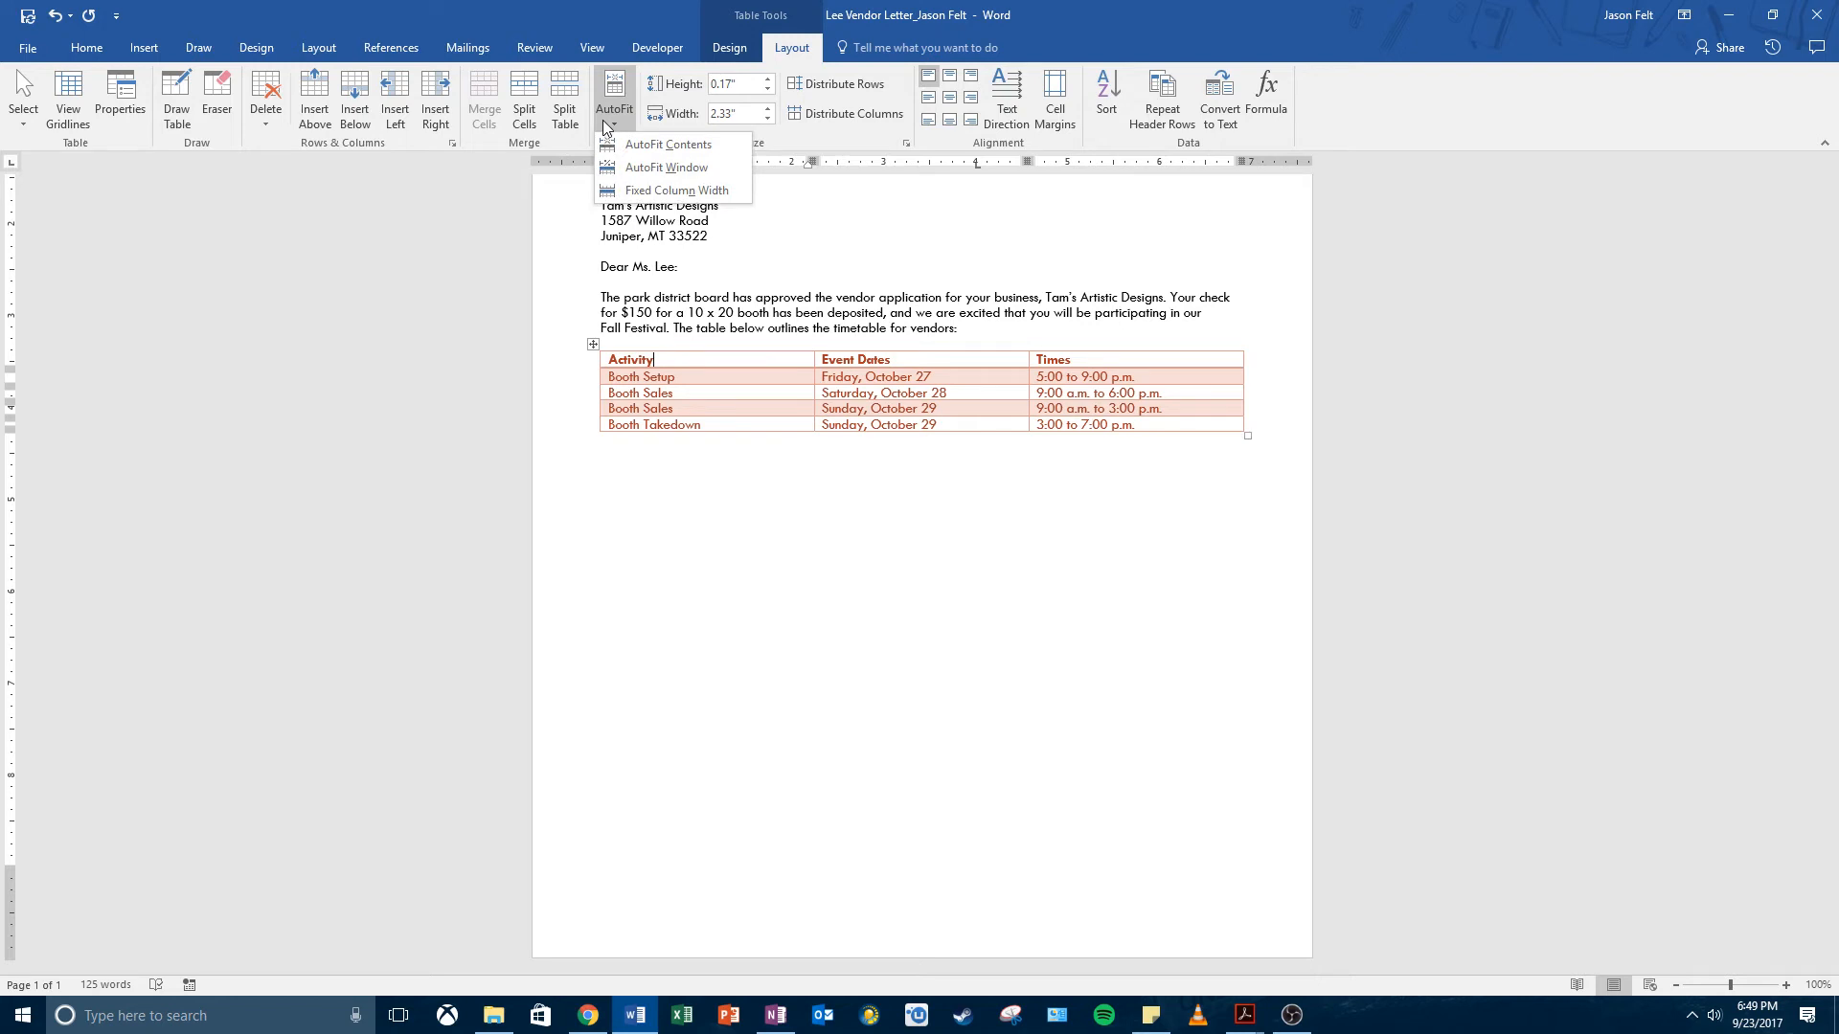
left_click(661, 144)
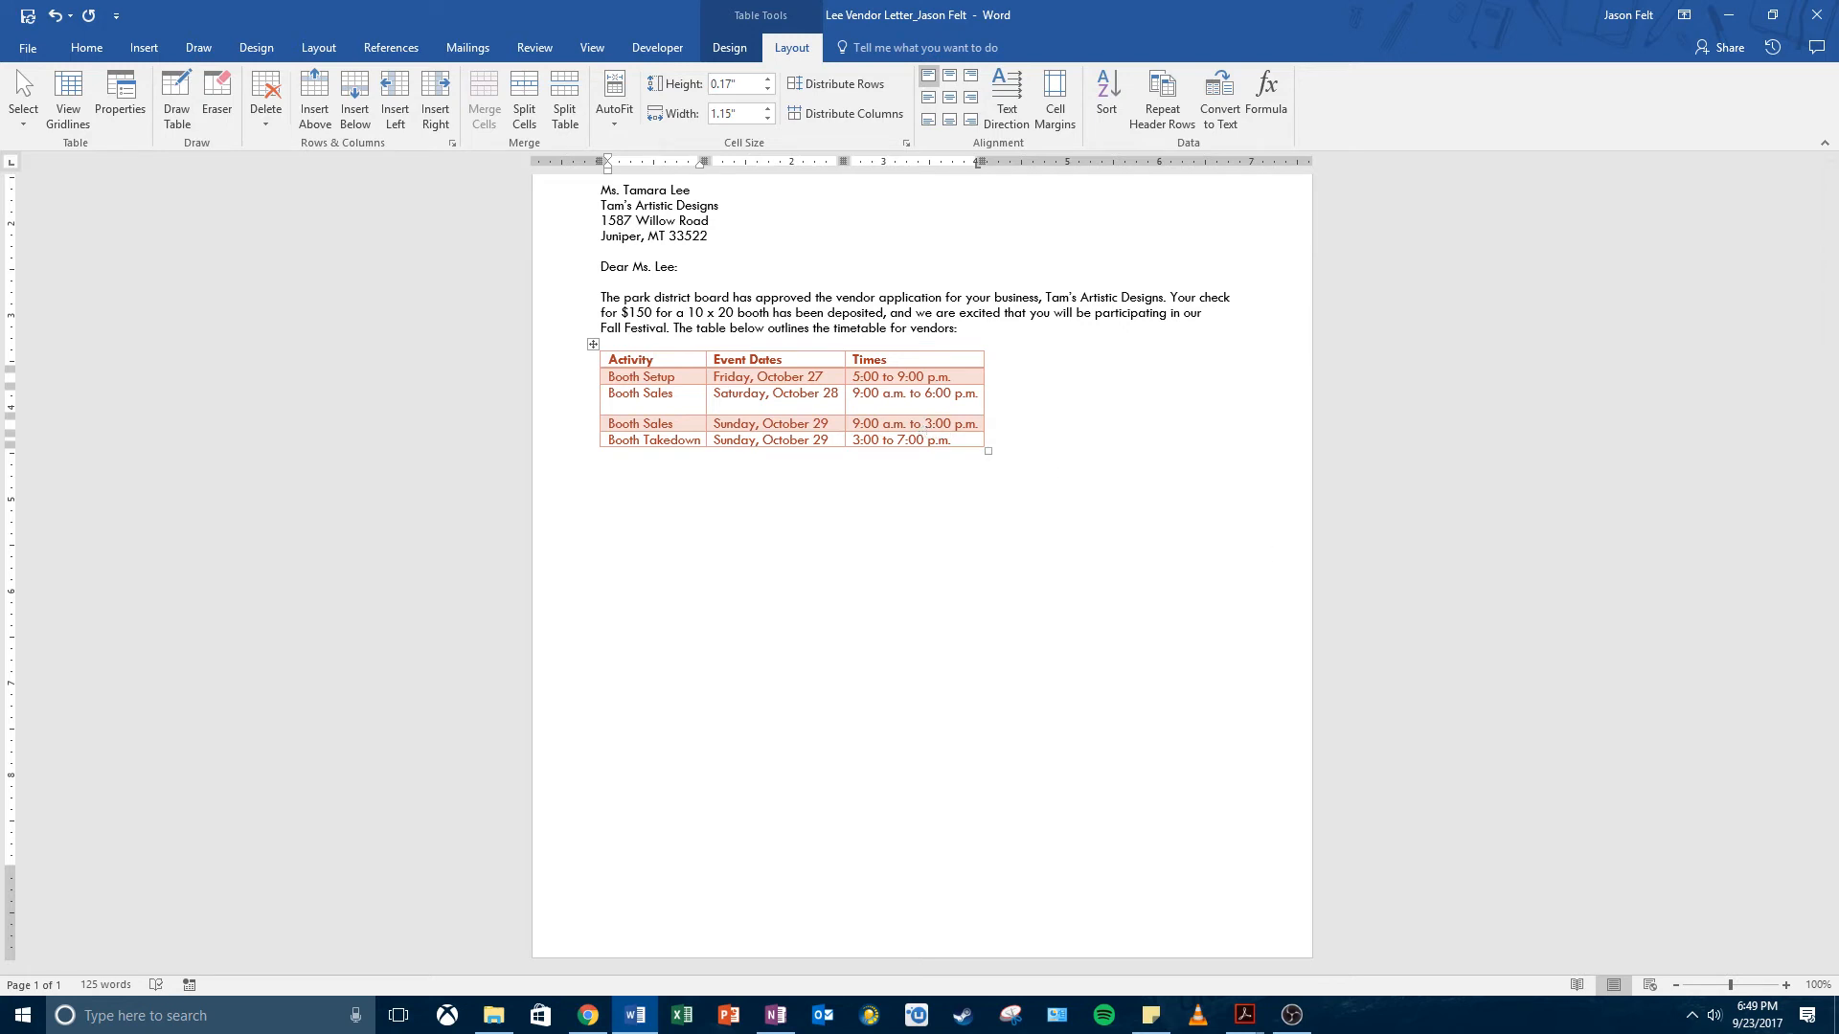
Step: Try selecting different parts of the timetable: the Times column, the Booth Setup row and the single Booth Setup cell
left_click(920, 346)
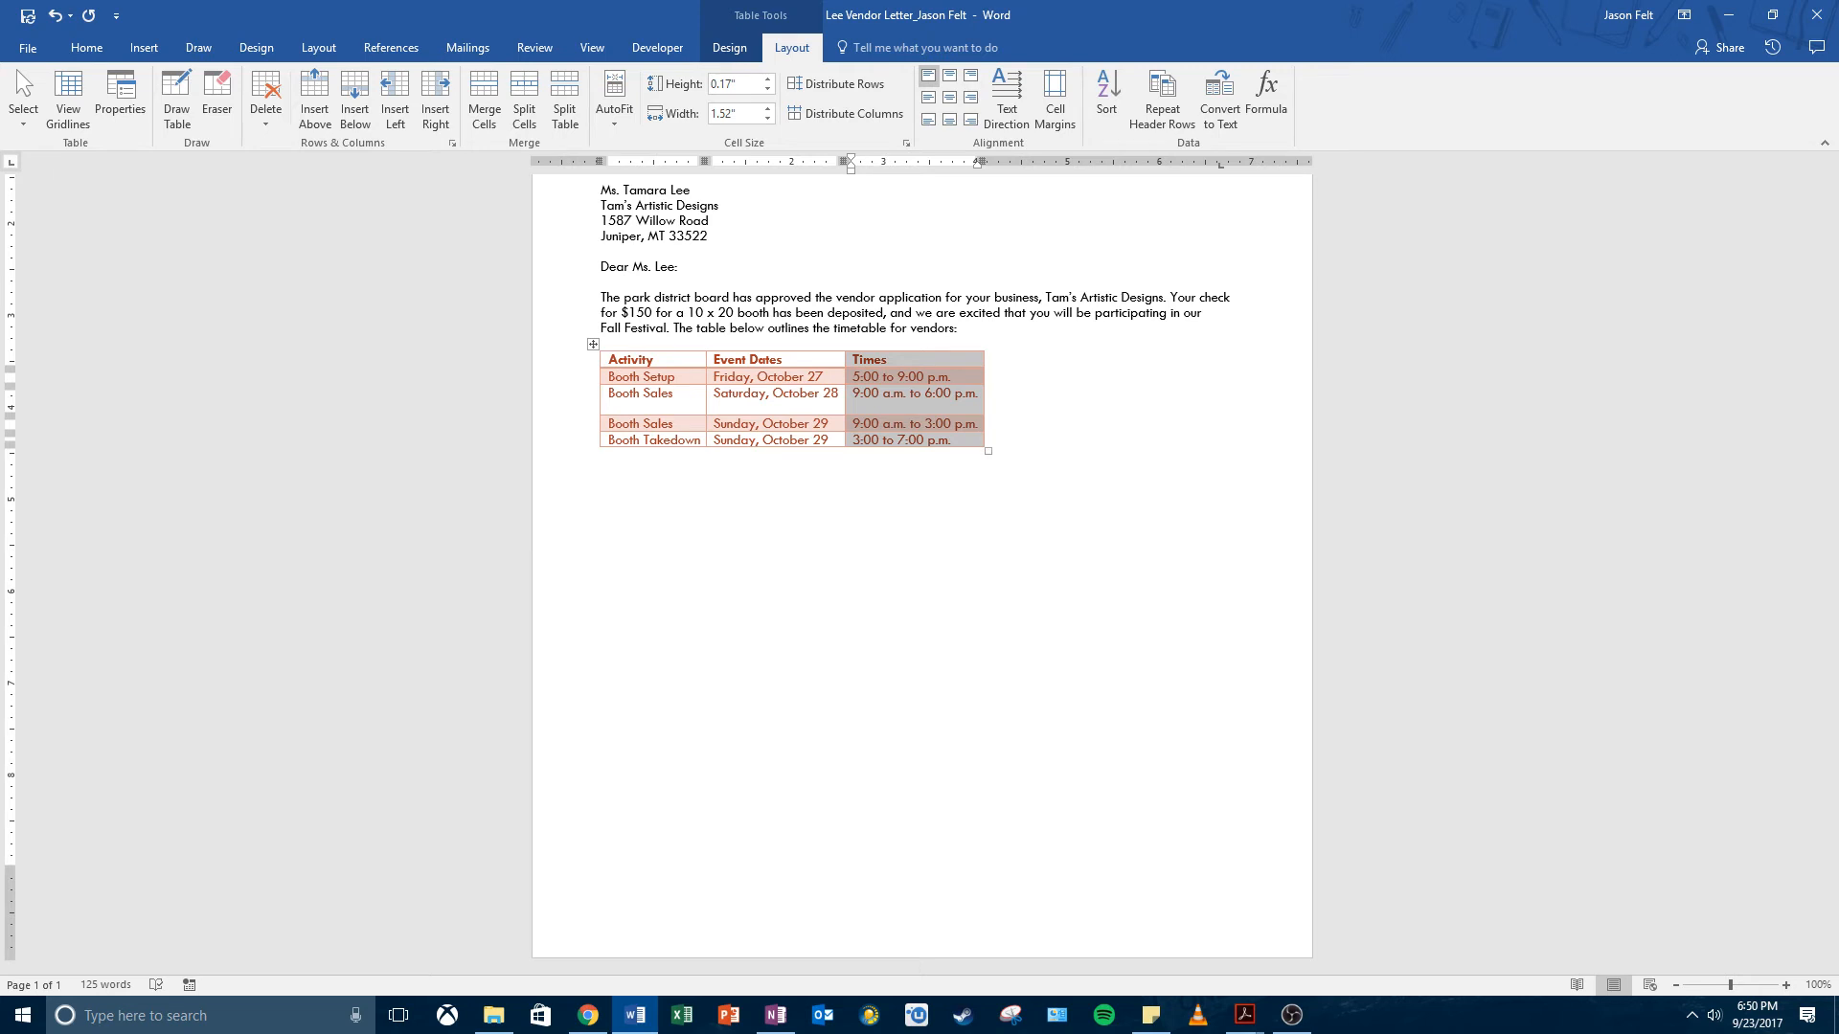
left_click(588, 383)
left_click(627, 377)
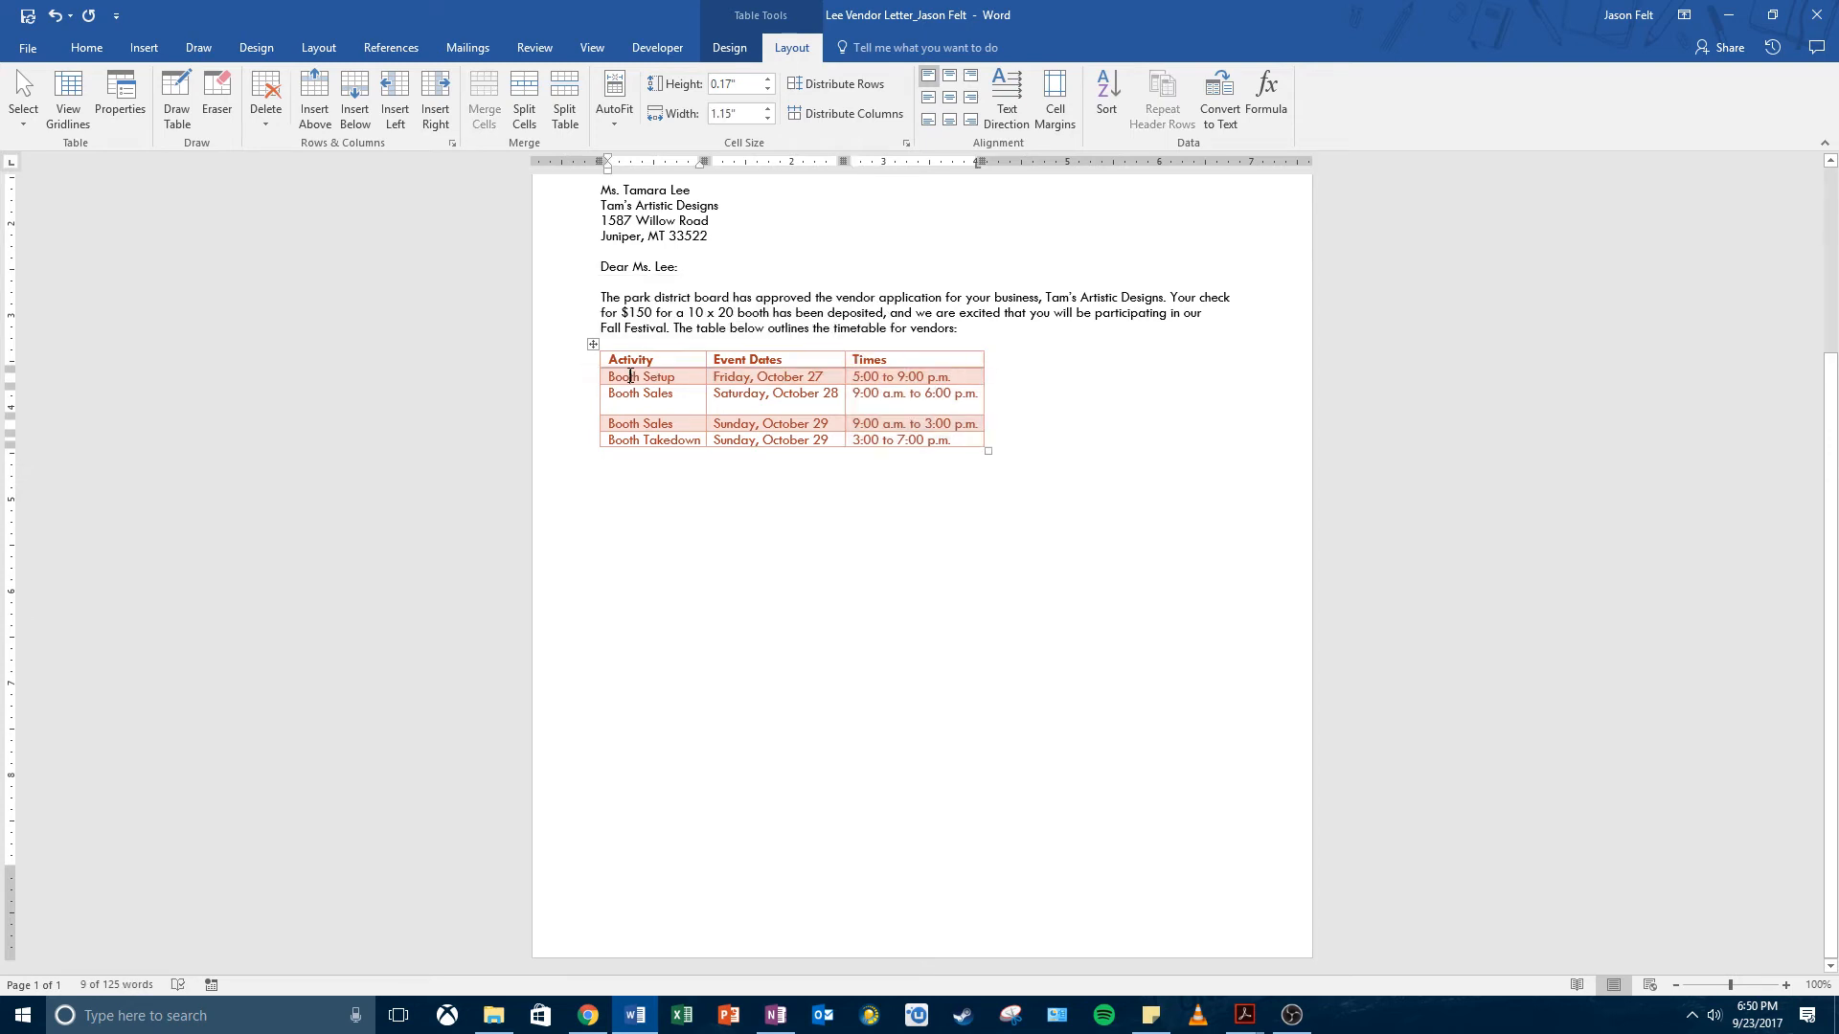
double_click(625, 377)
left_click(624, 378)
triple_click(689, 379)
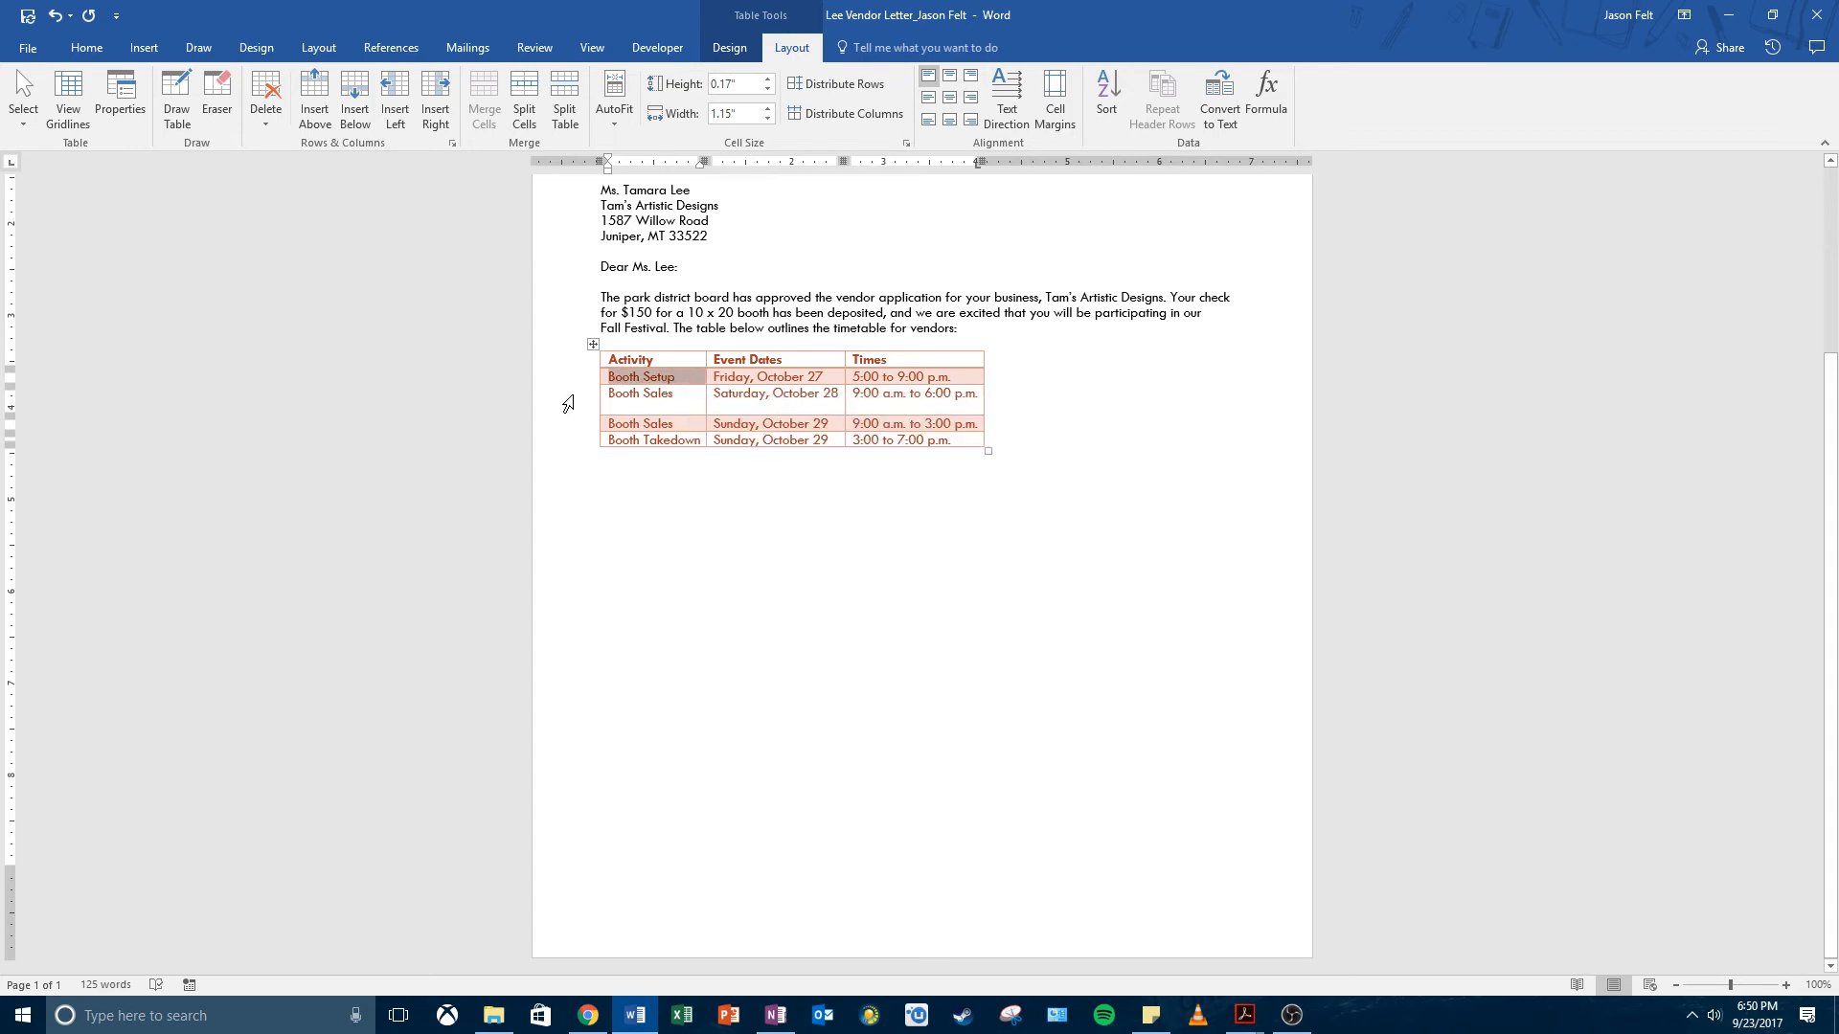
double_click(603, 382)
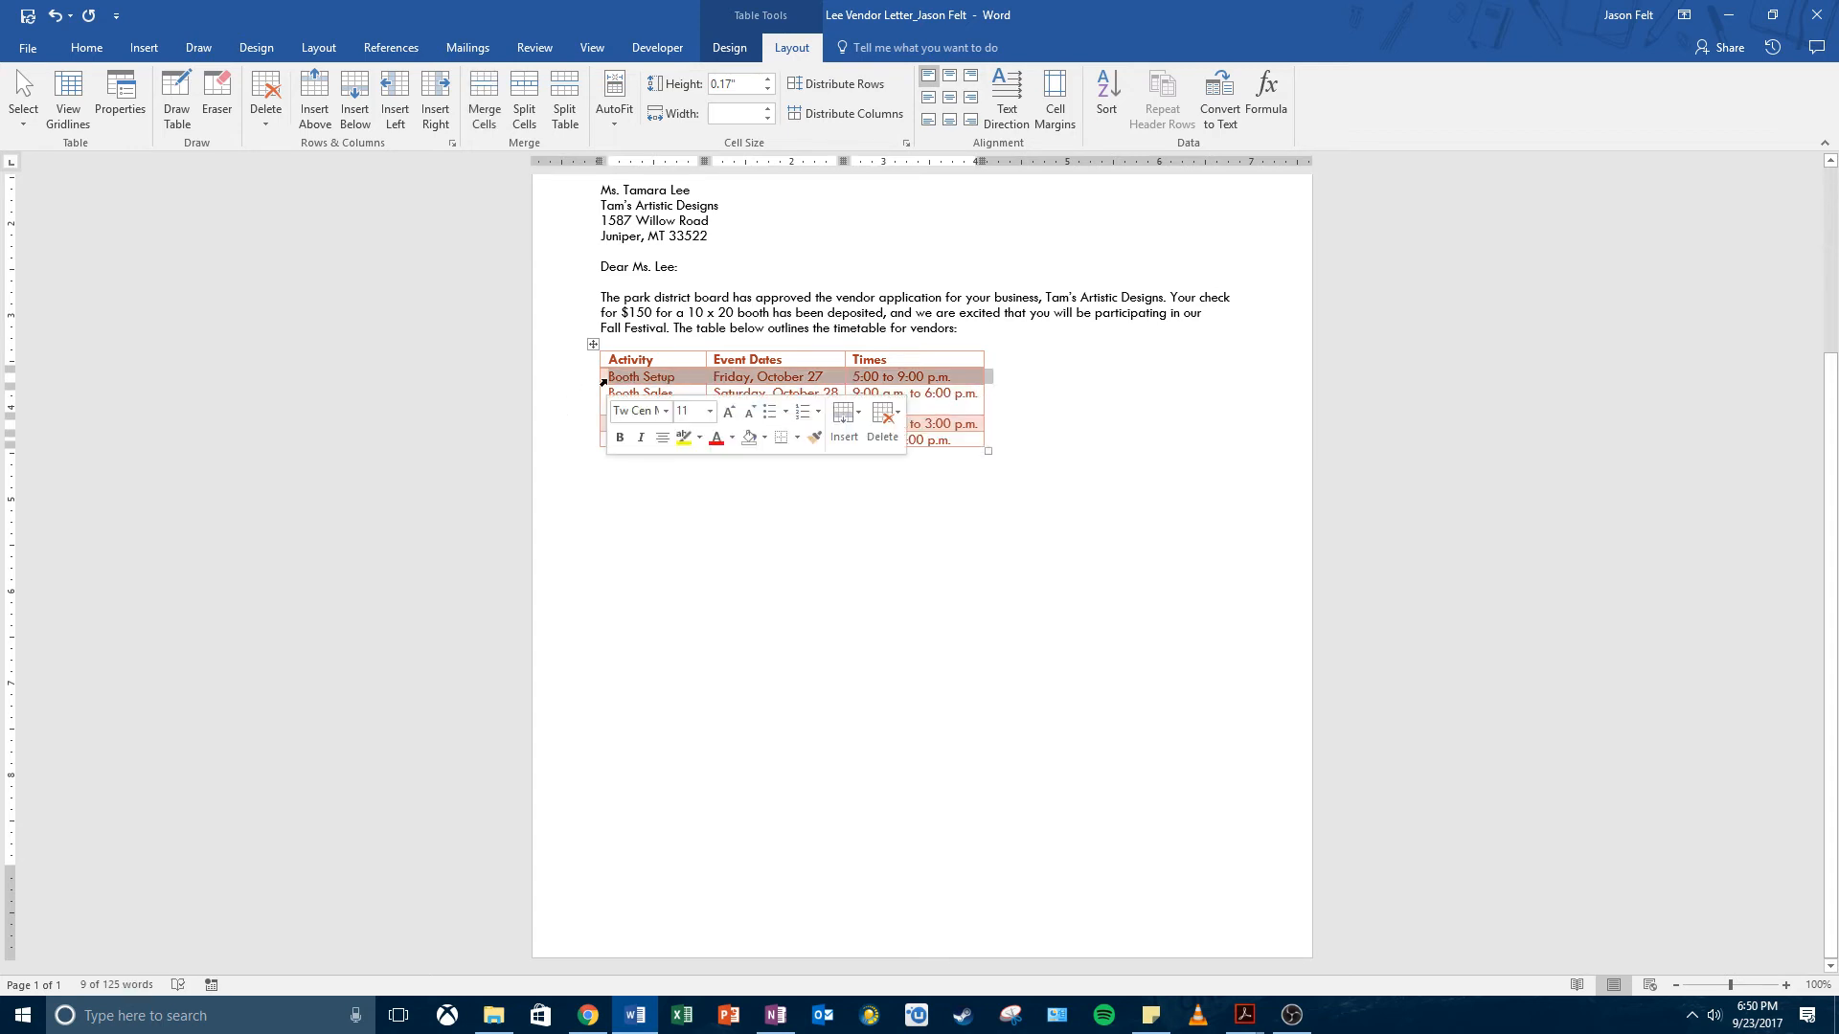
left_click(603, 382)
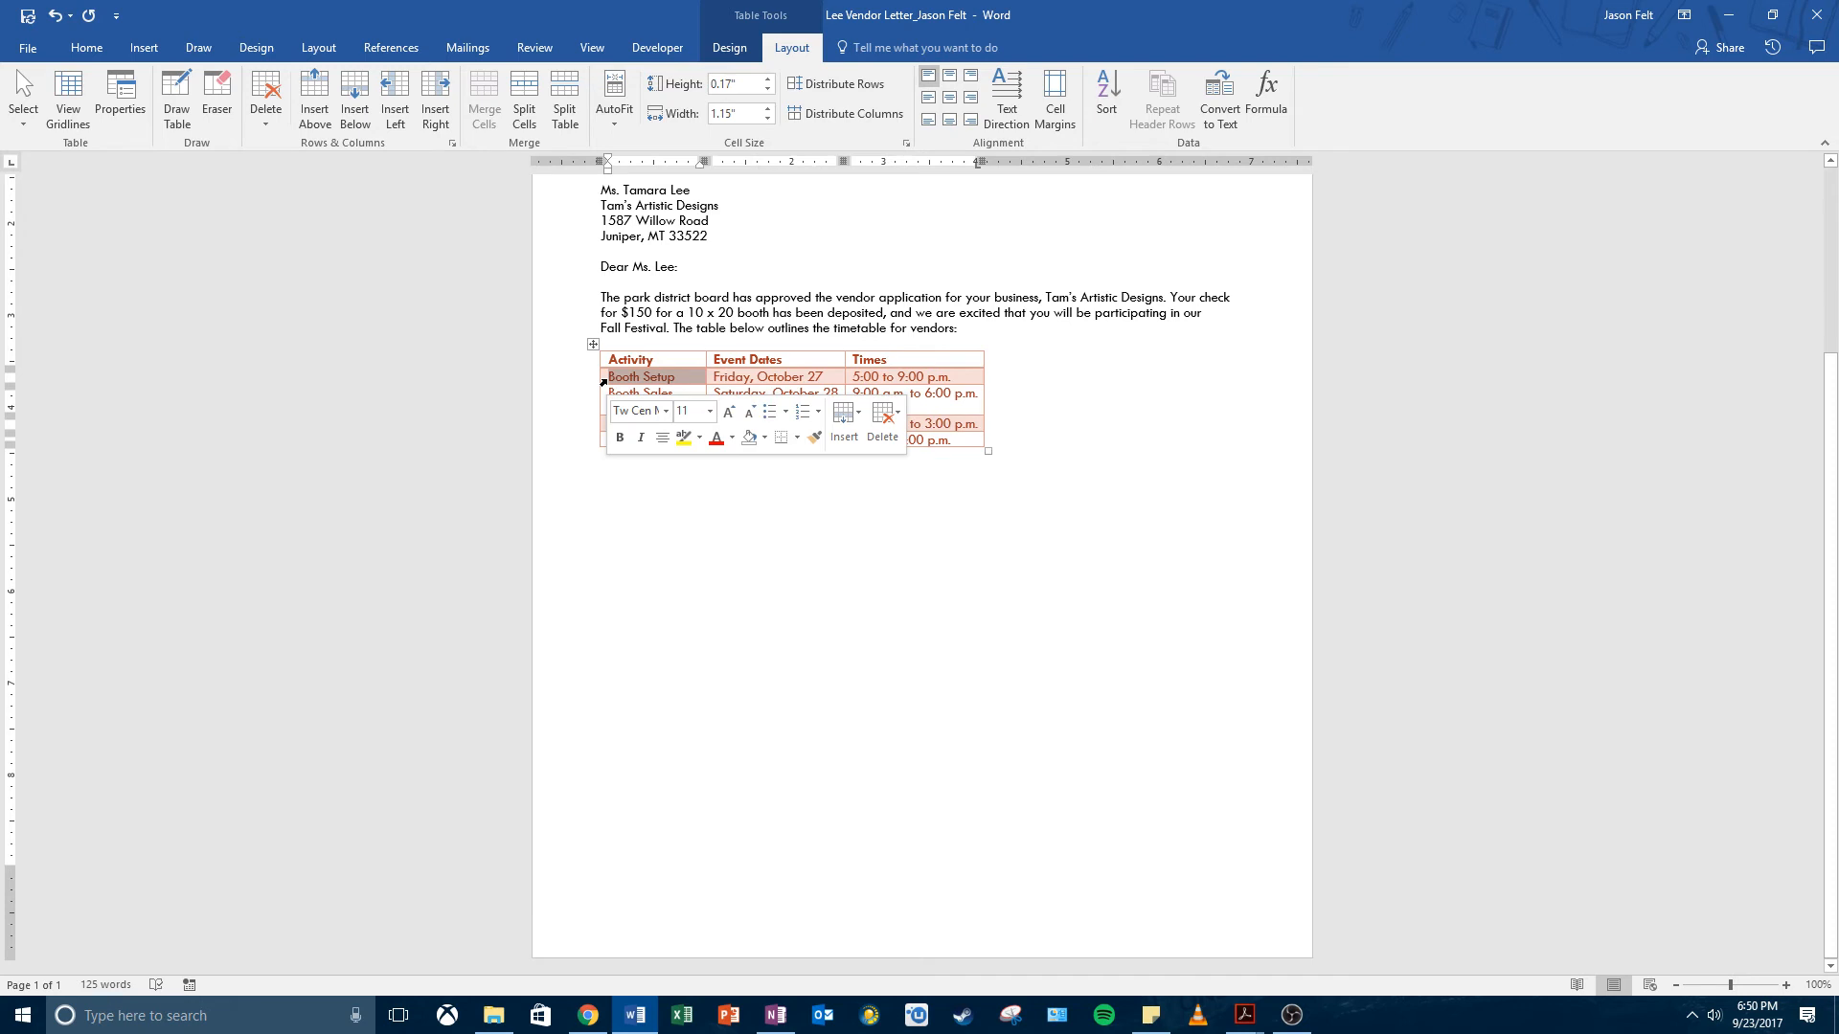
left_click(604, 382)
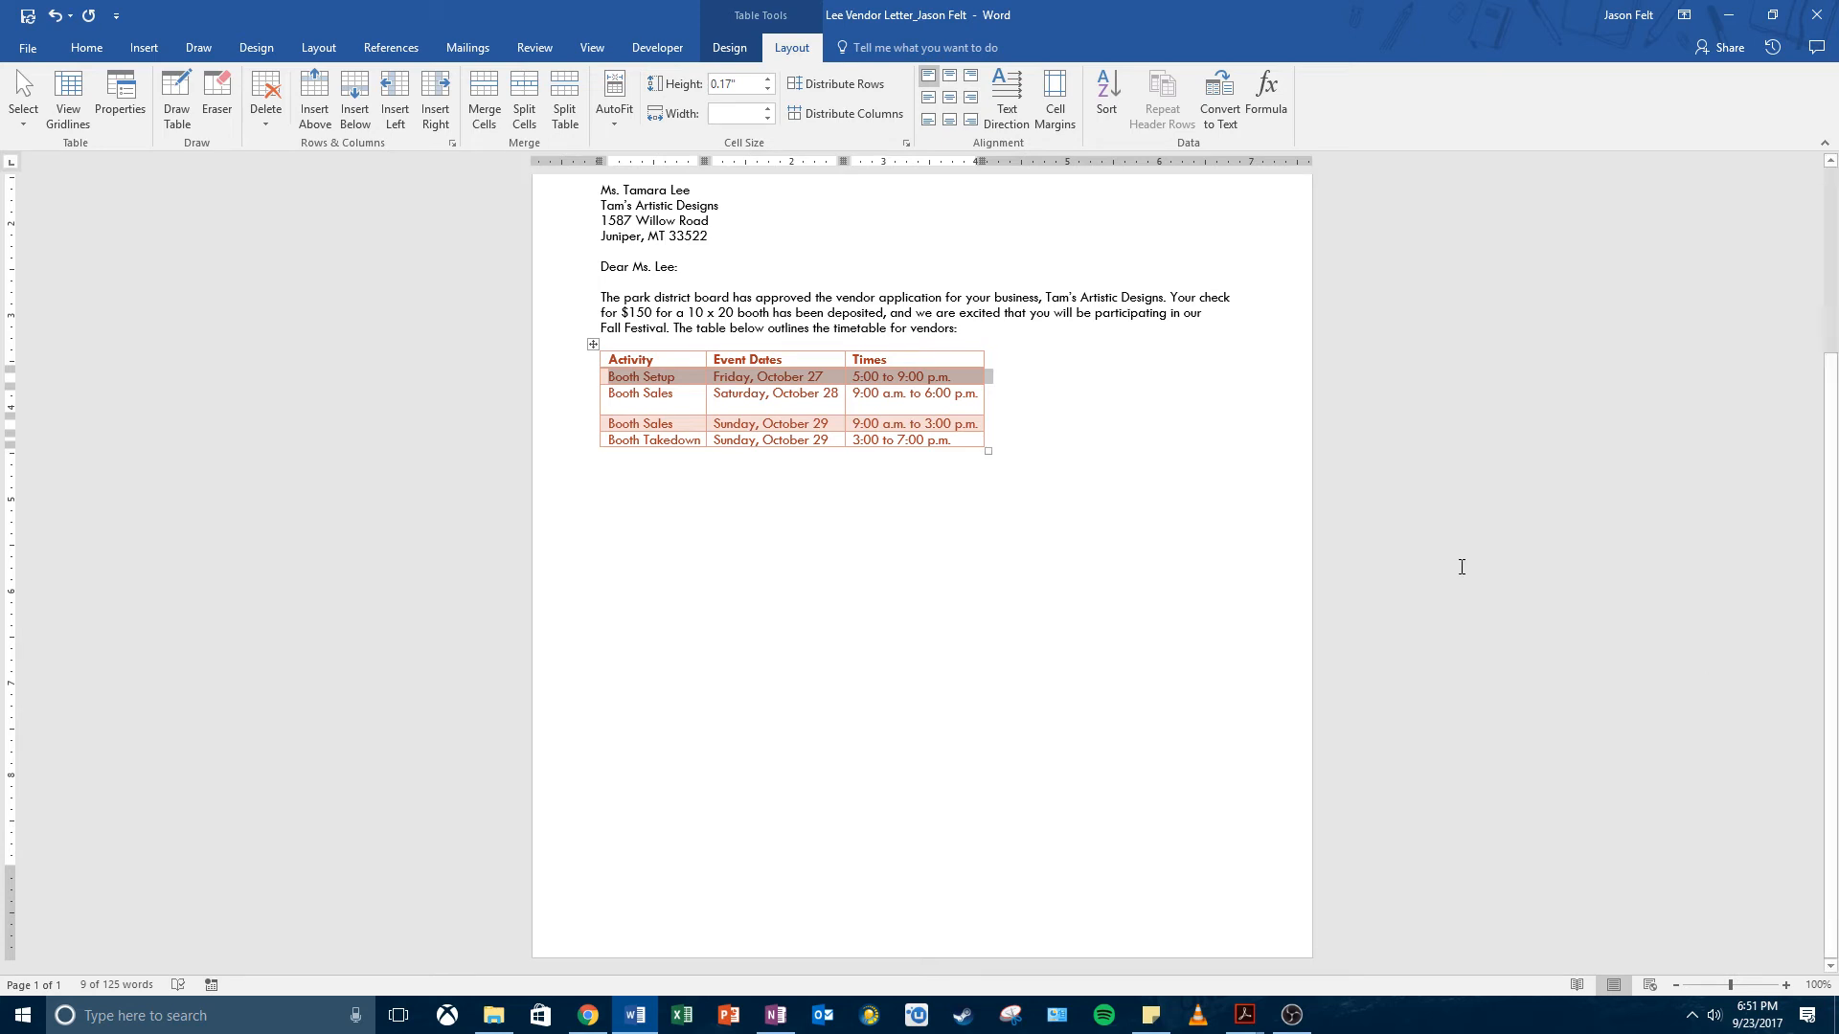
Step: Align the Times column's text top center, and center the whole timetable horizontally on the page
left_click(915, 347)
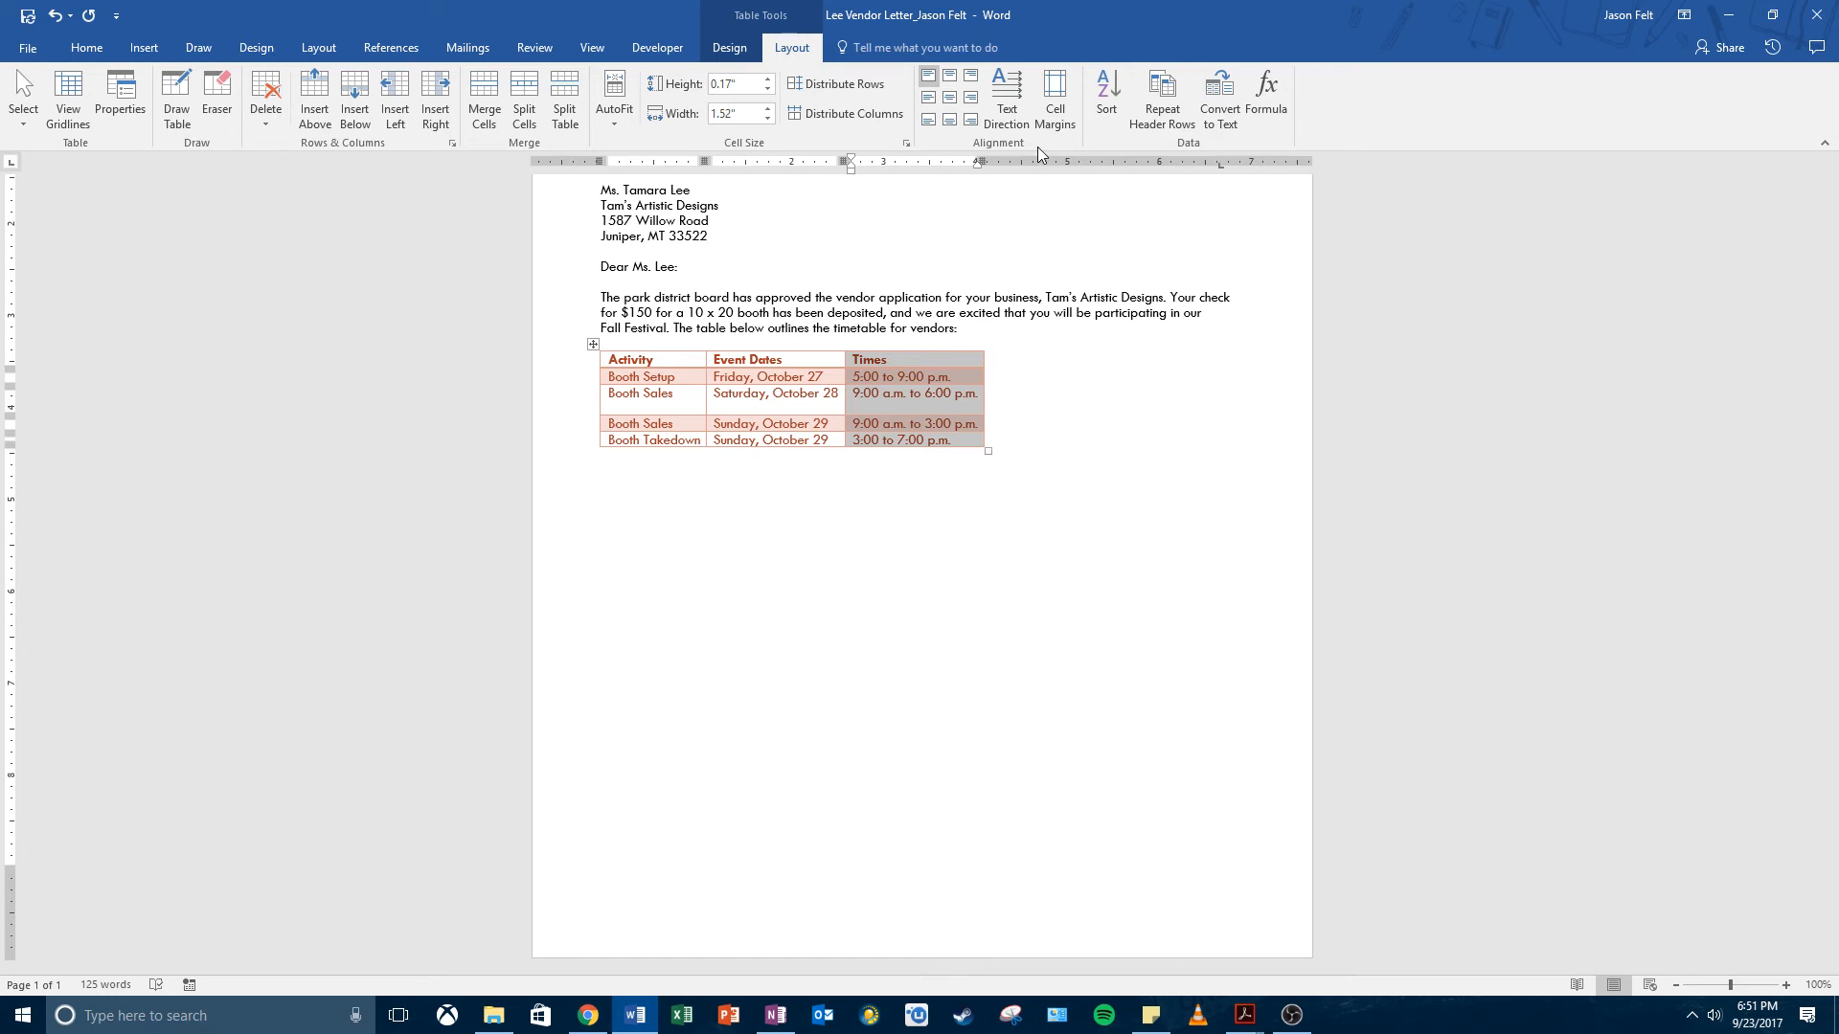
left_click(952, 79)
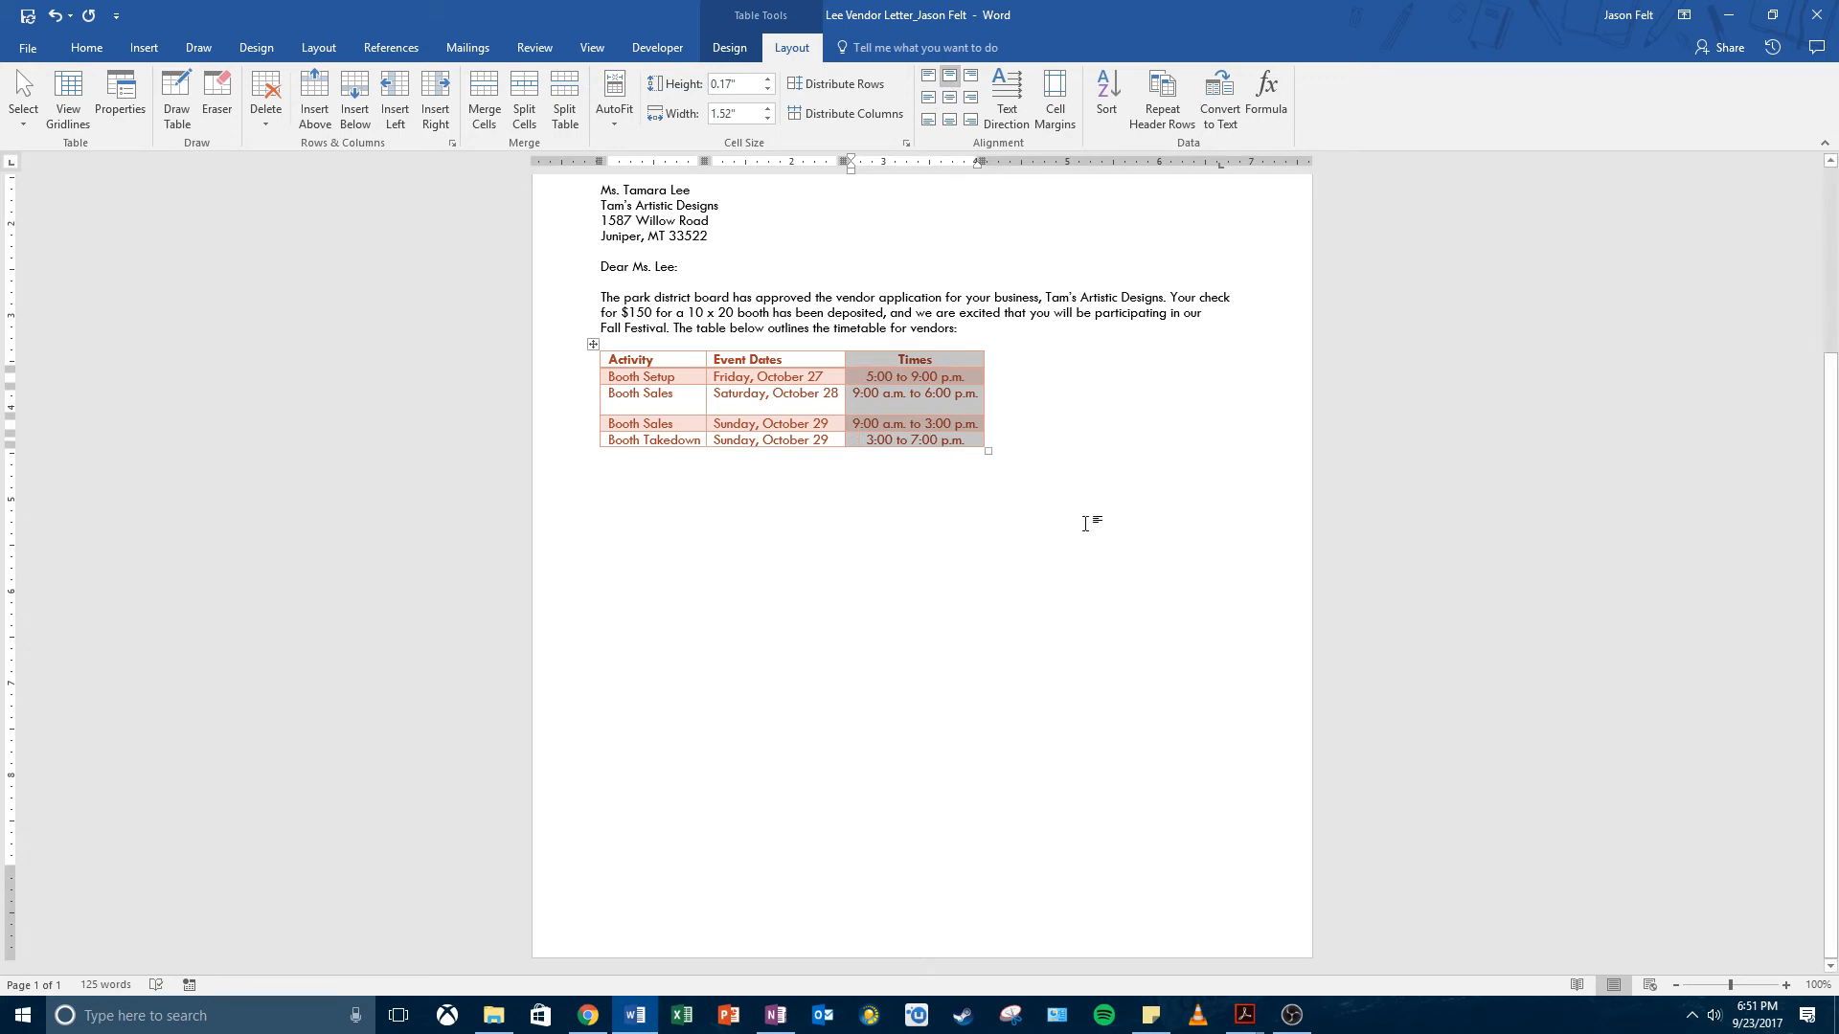
left_click(592, 343)
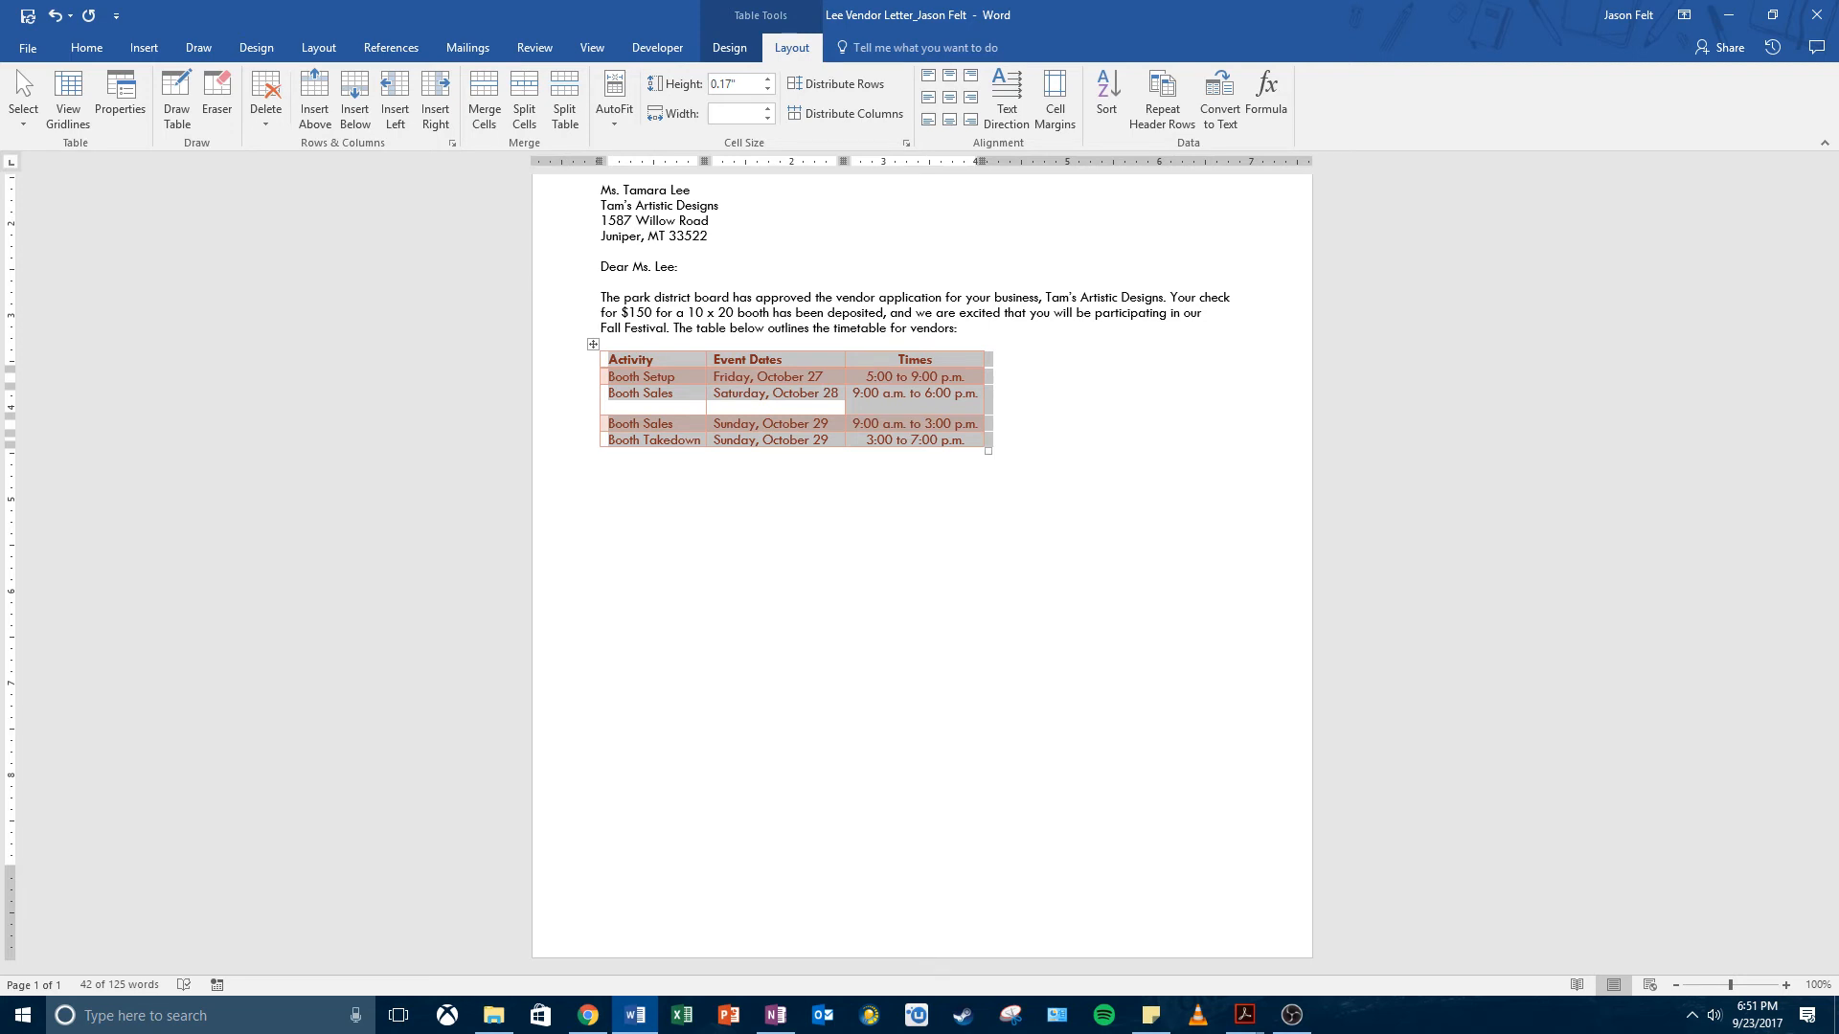
double_click(590, 341)
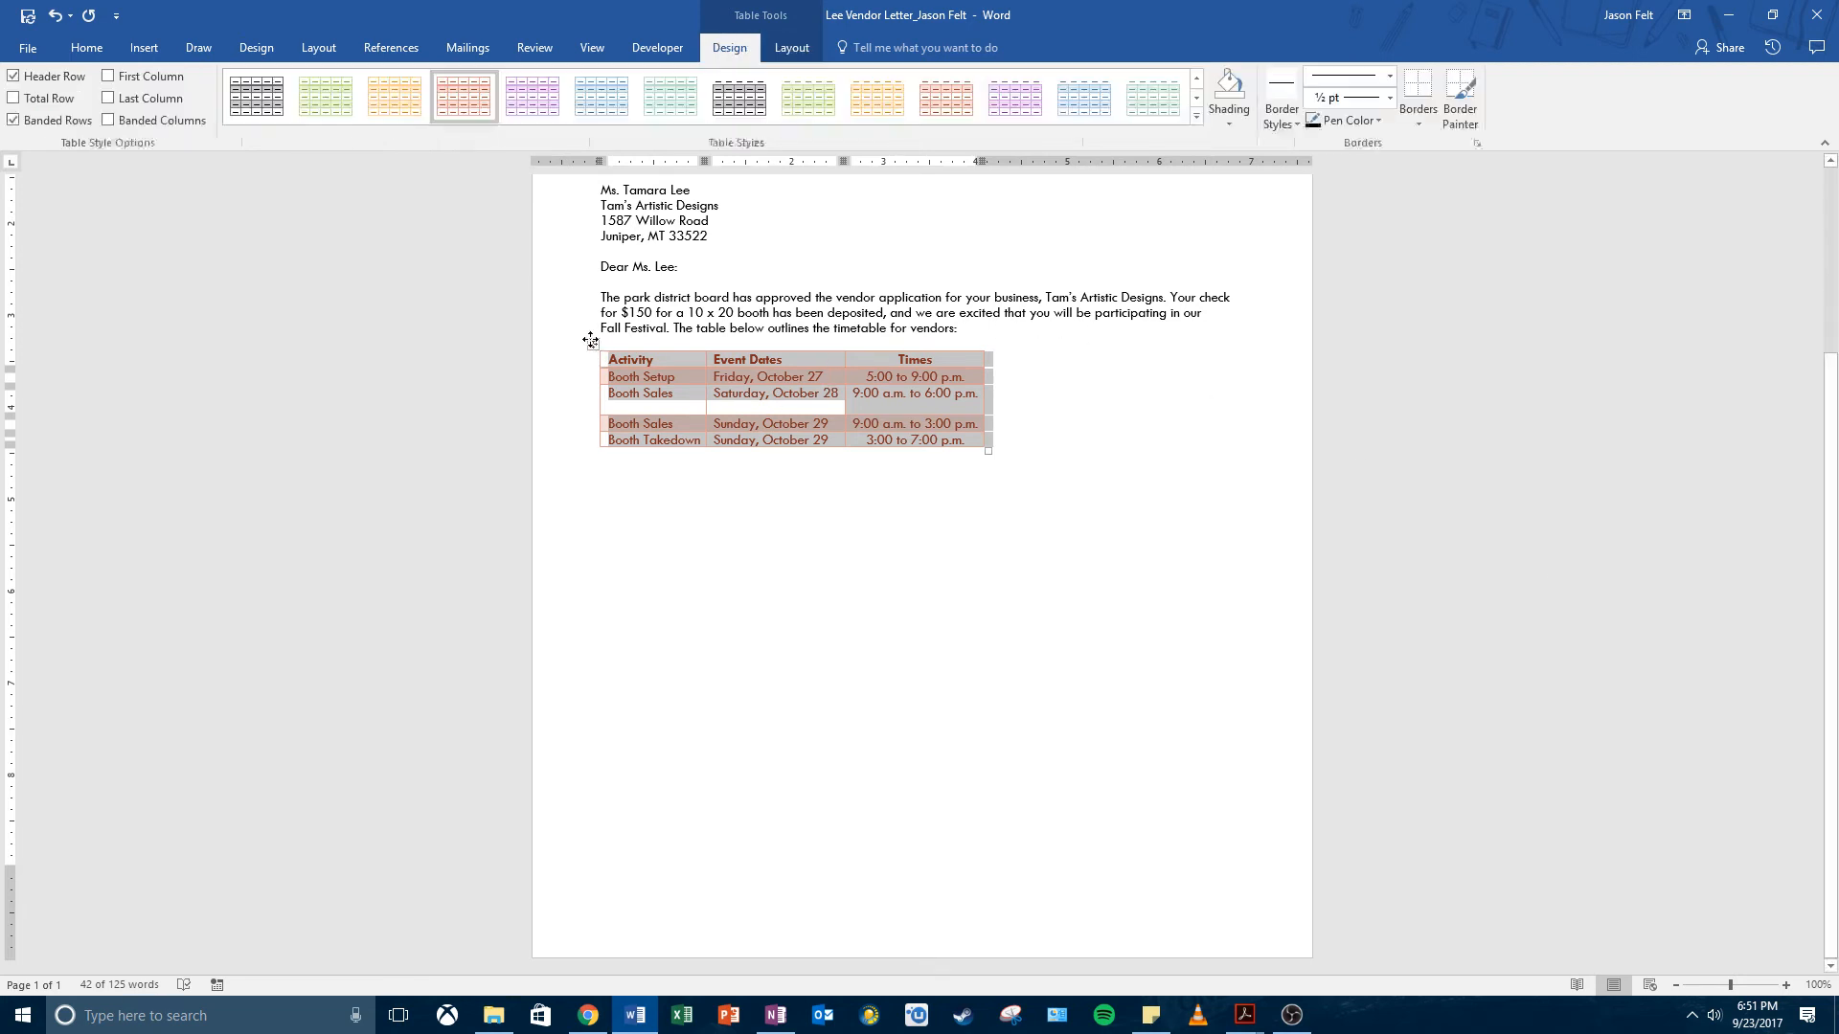
left_click(91, 48)
left_click(437, 115)
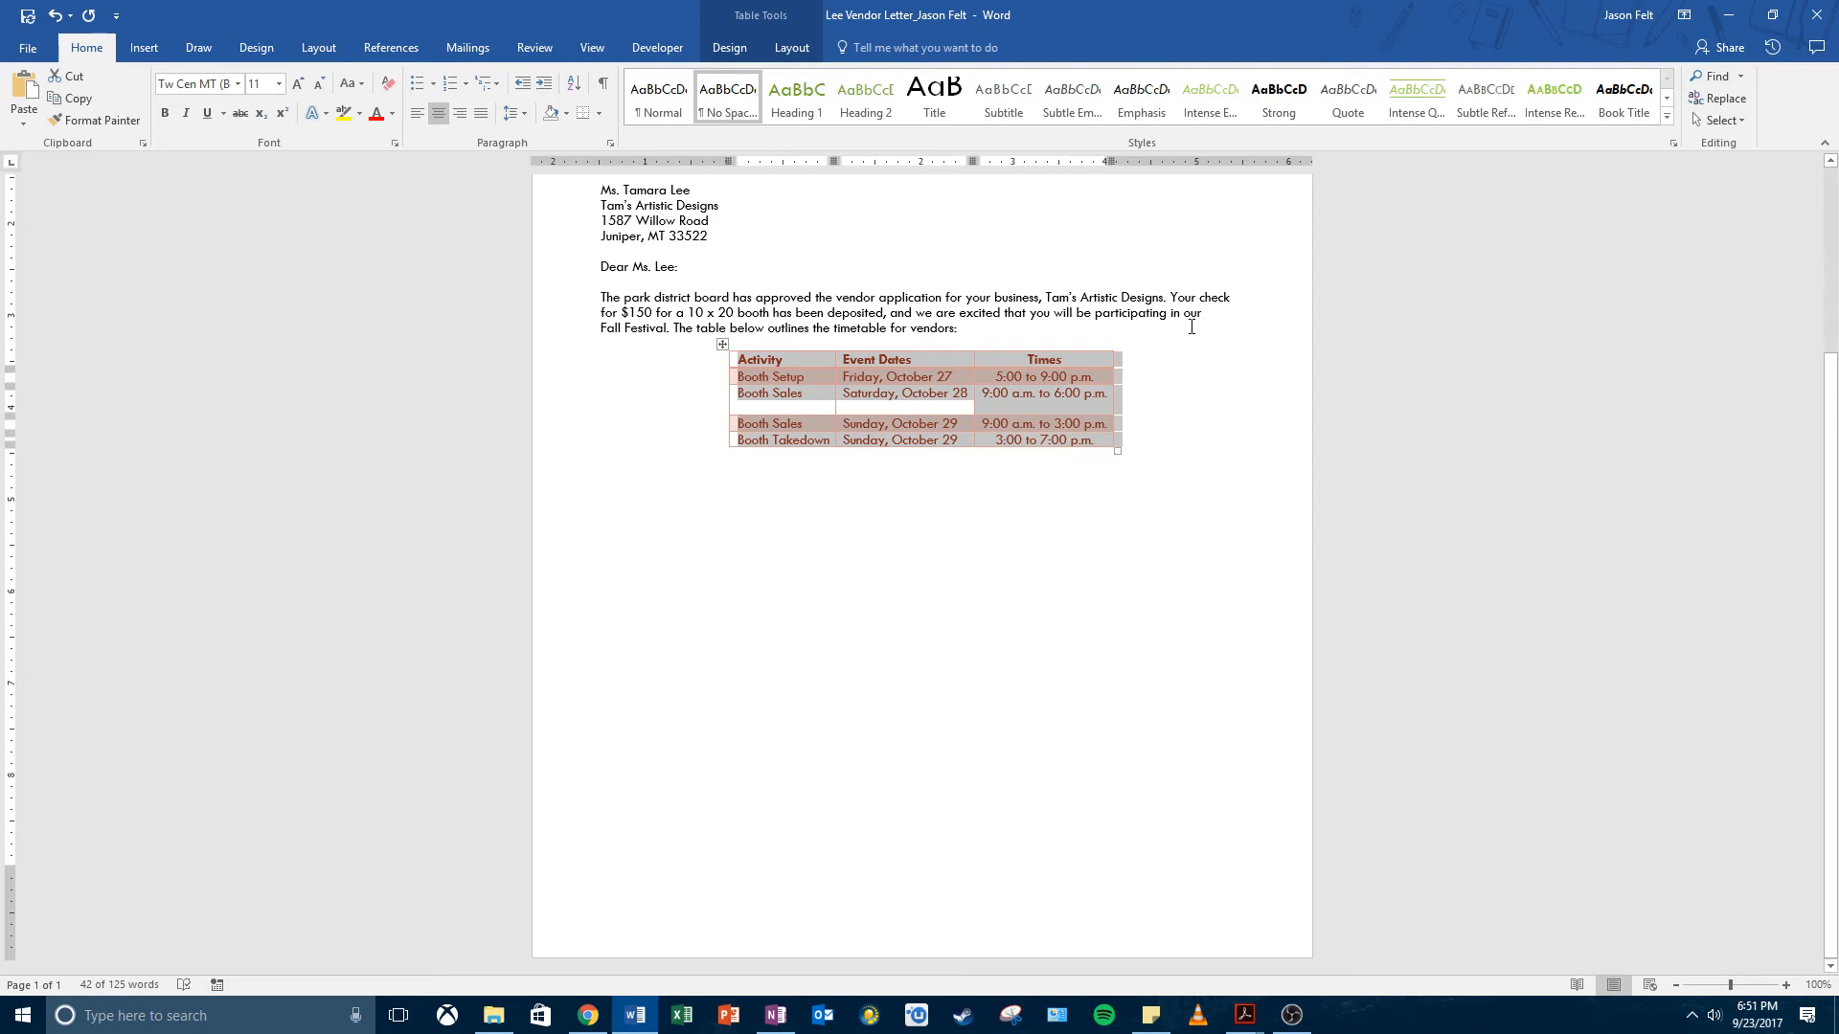
key("Left")
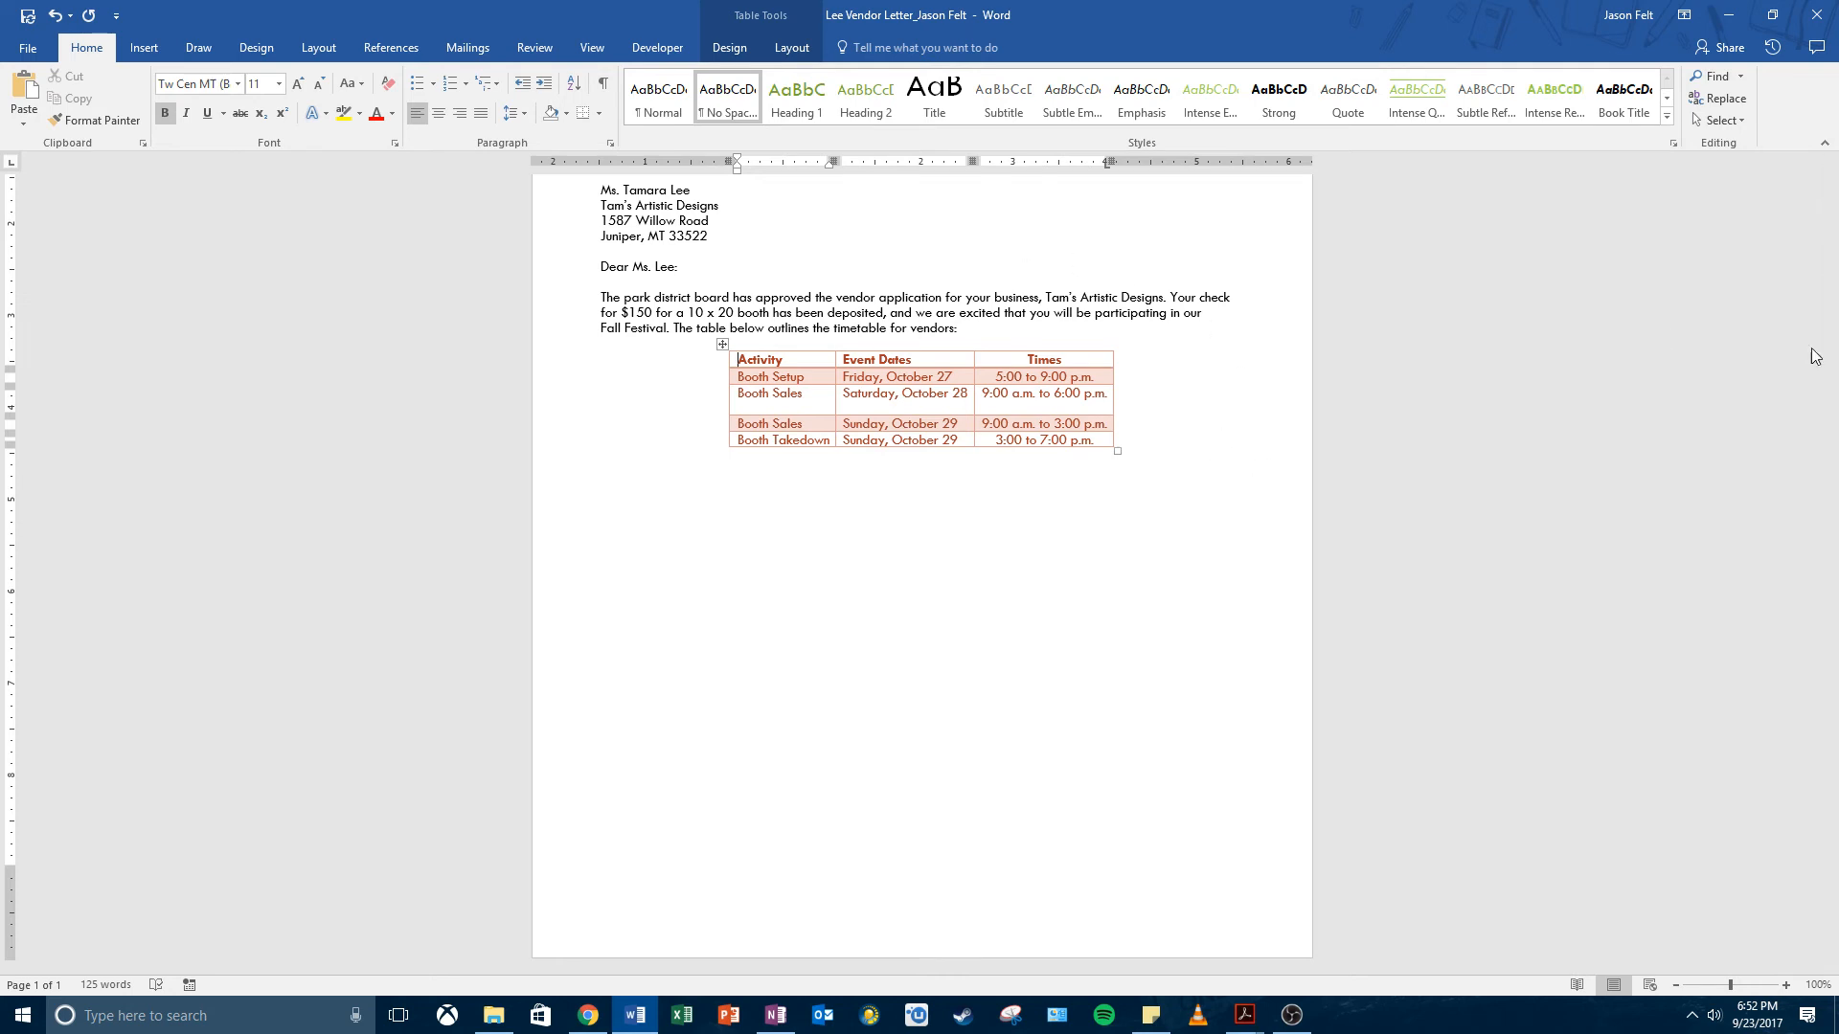
Step: Insert a blank row above the timetable's Activity, Event Dates and Times header row
left_click(785, 48)
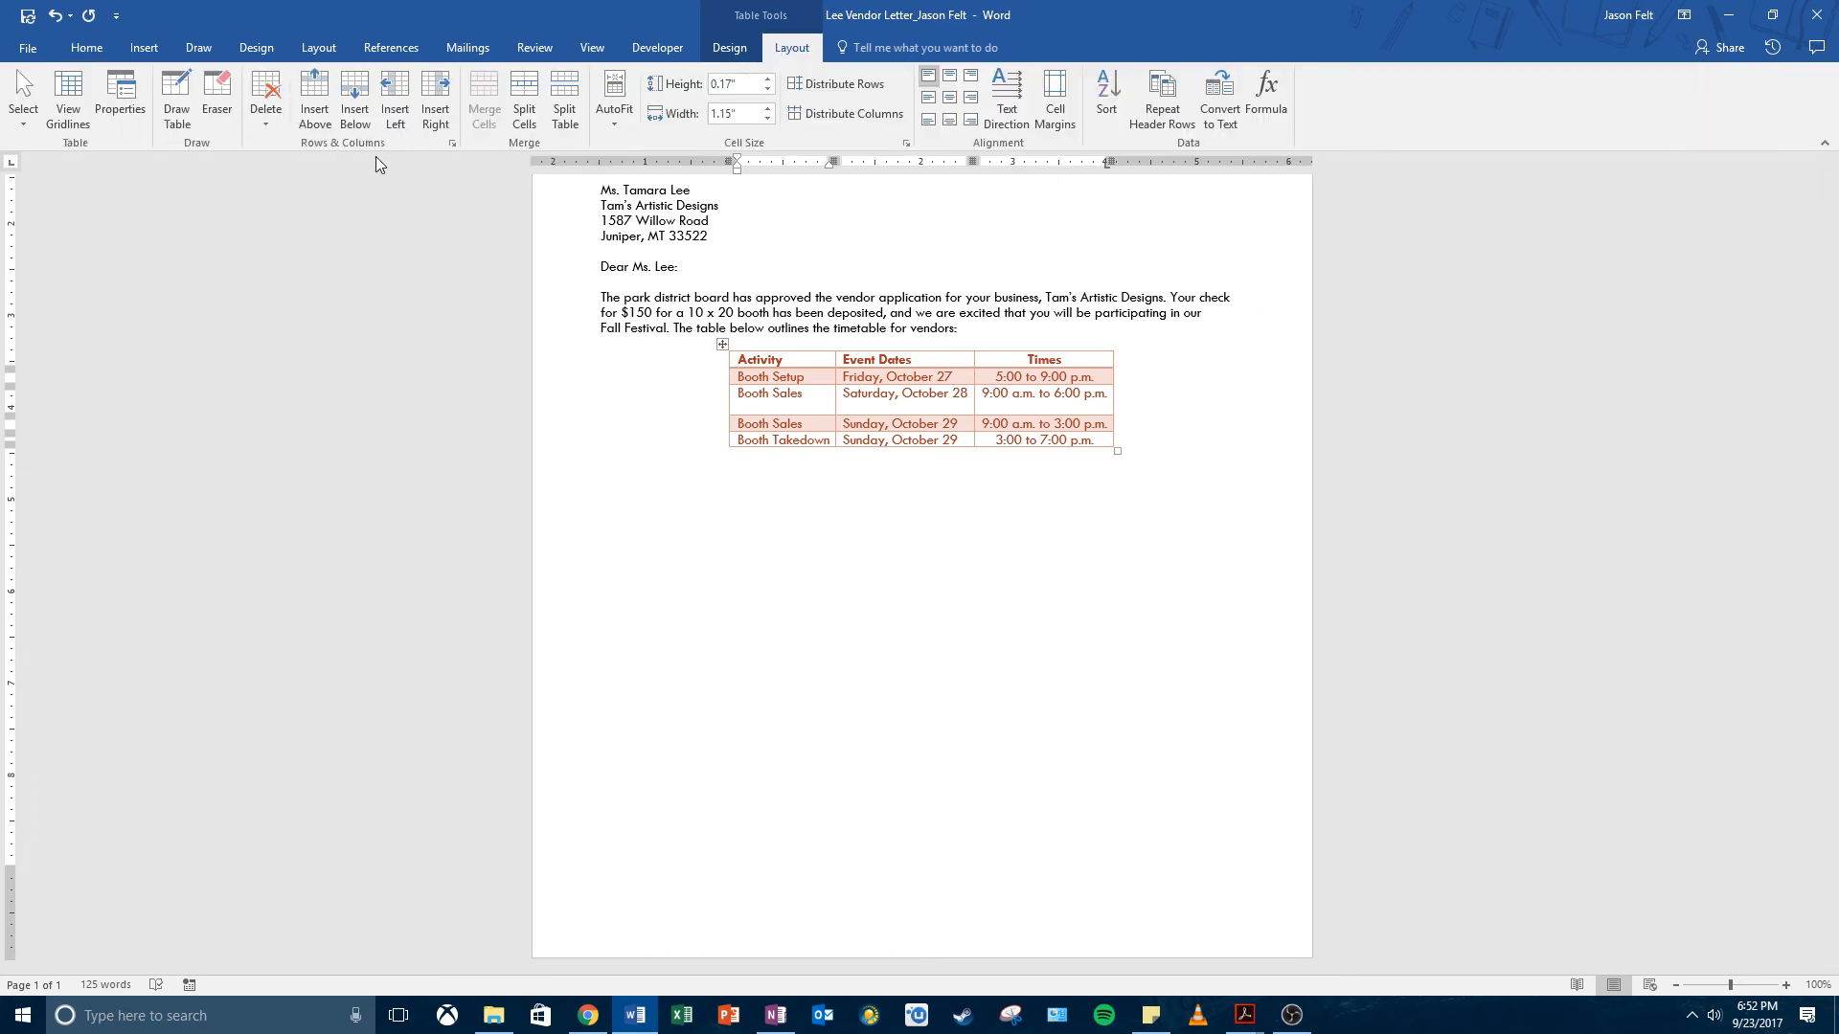
left_click(315, 115)
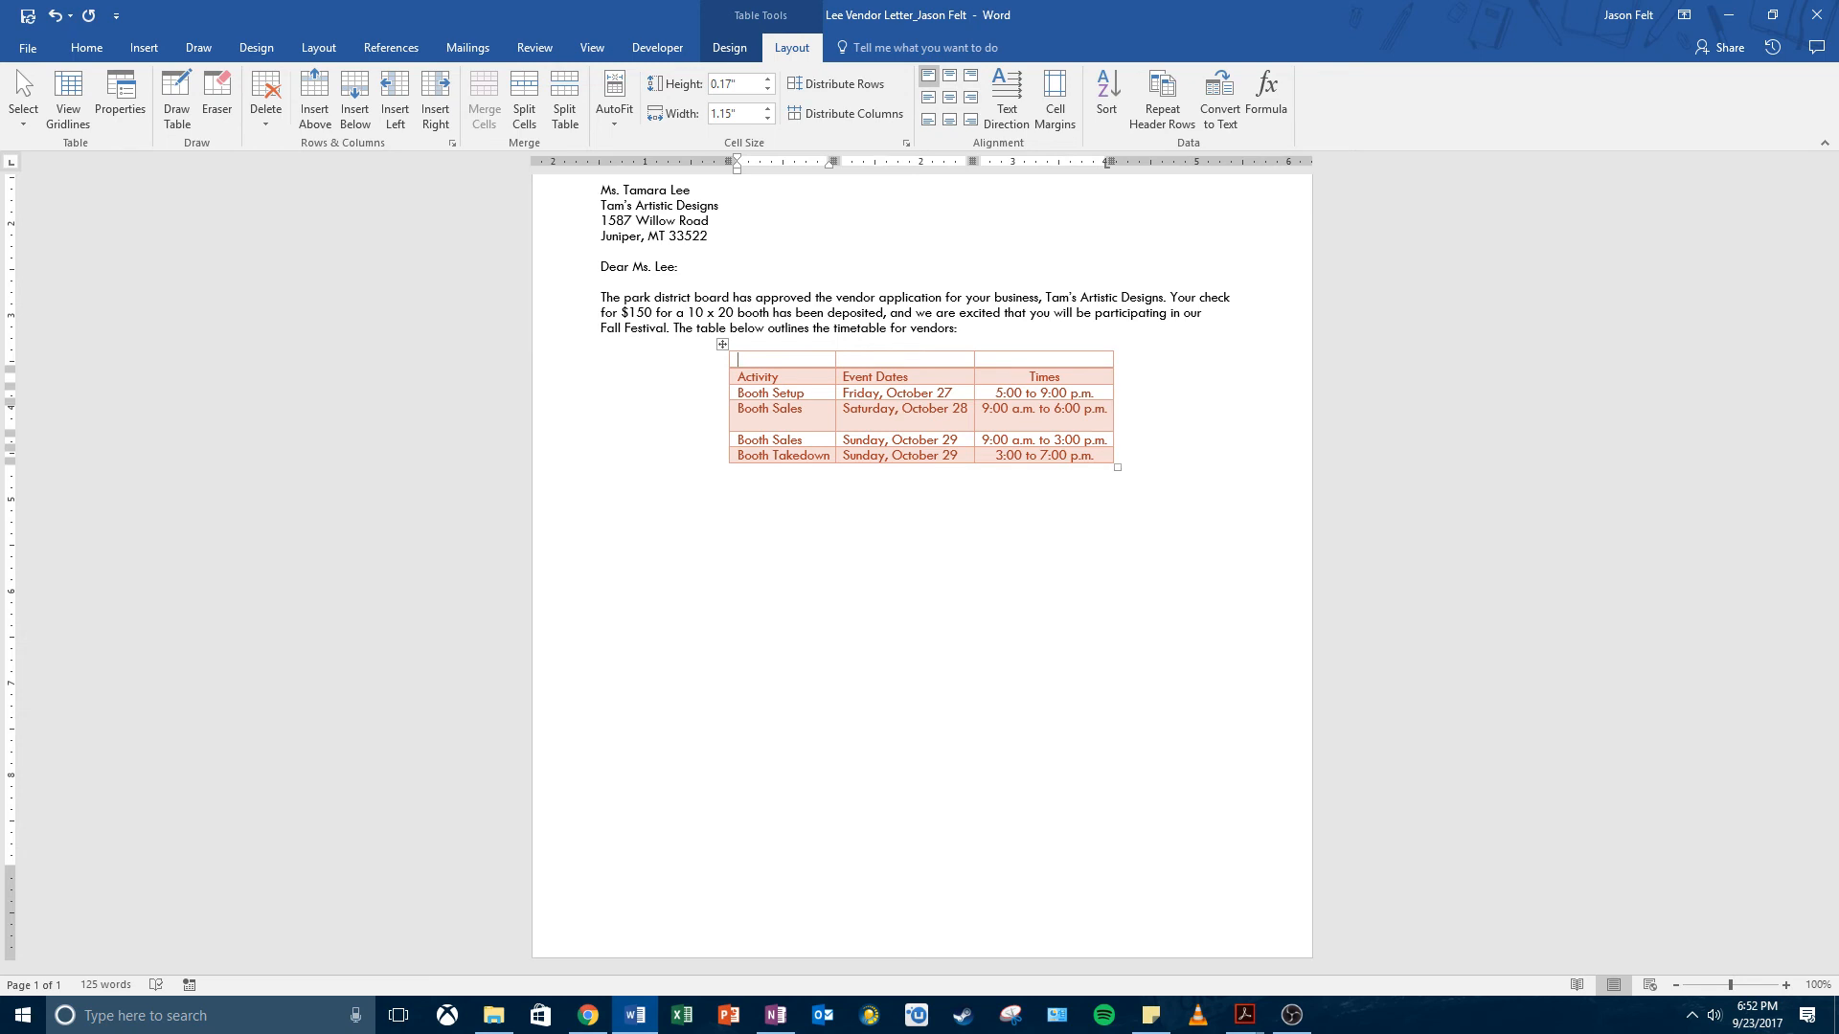
left_click(880, 356)
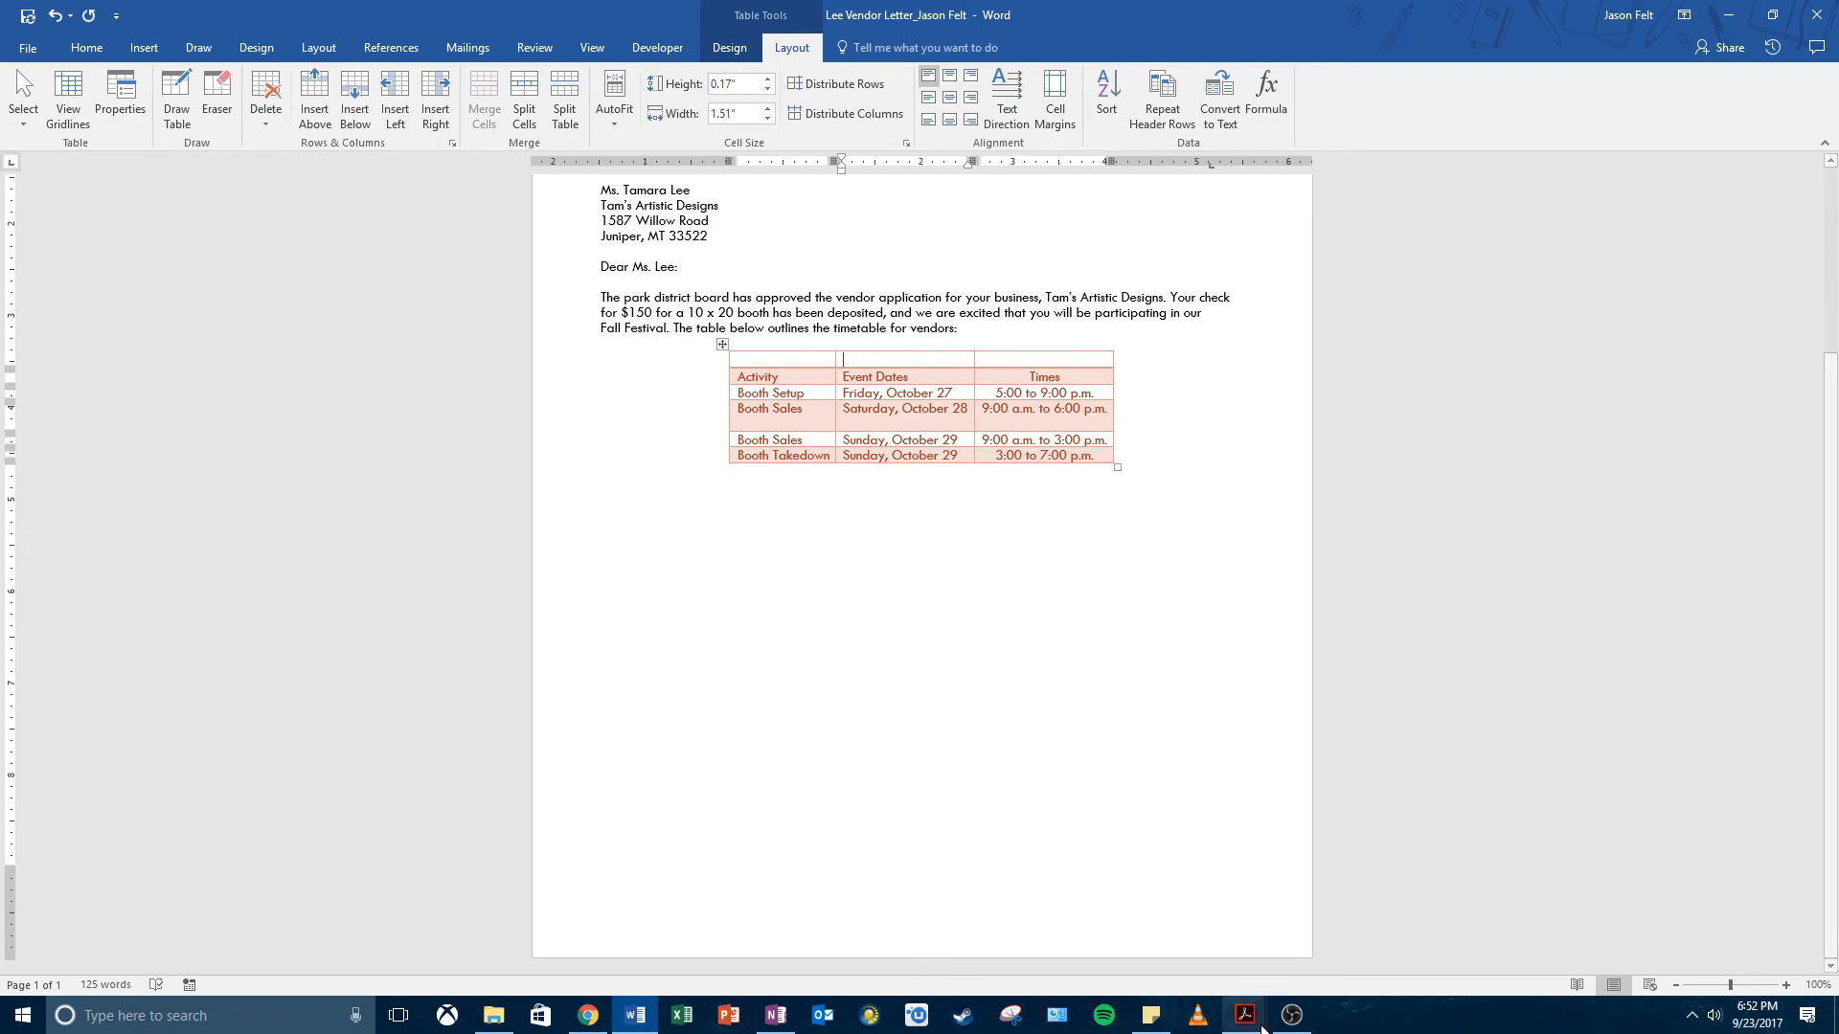
Step: Check the title row in the example PDF, and merge the blank top row into one single-line cell in Word
mouse_move(1244, 1015)
left_click(1239, 977)
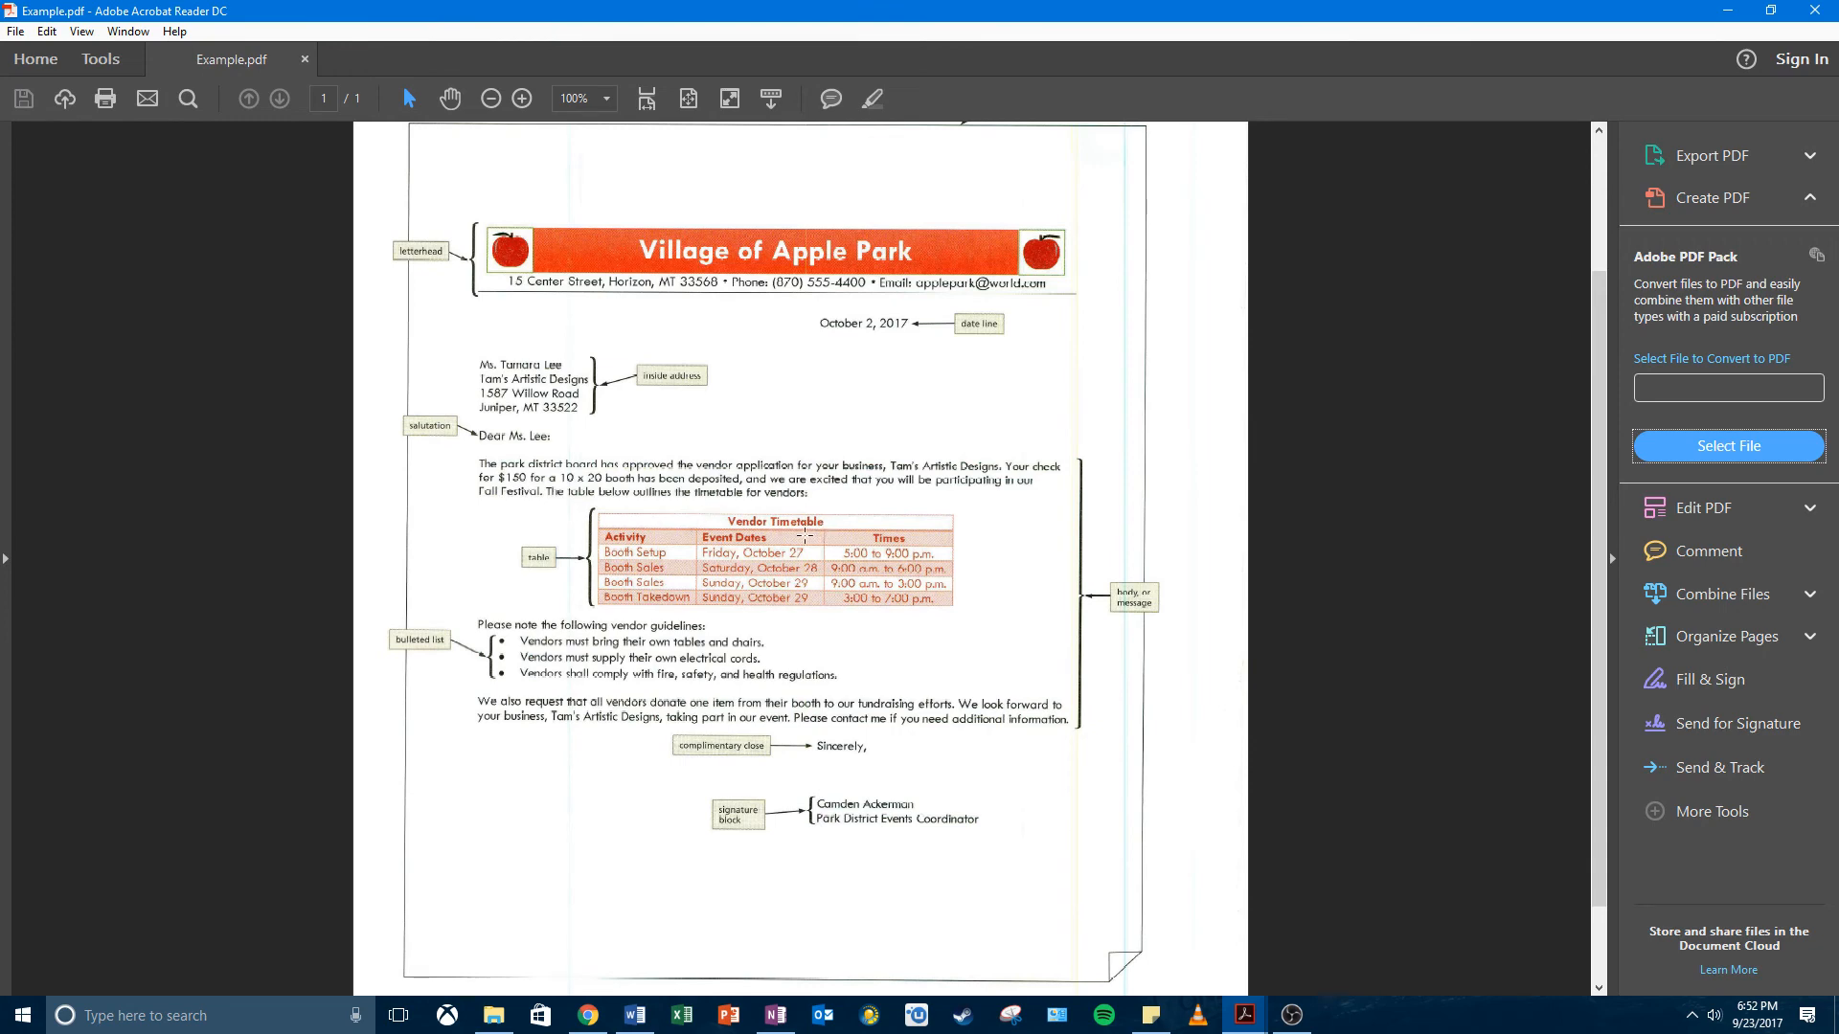
left_click(1727, 11)
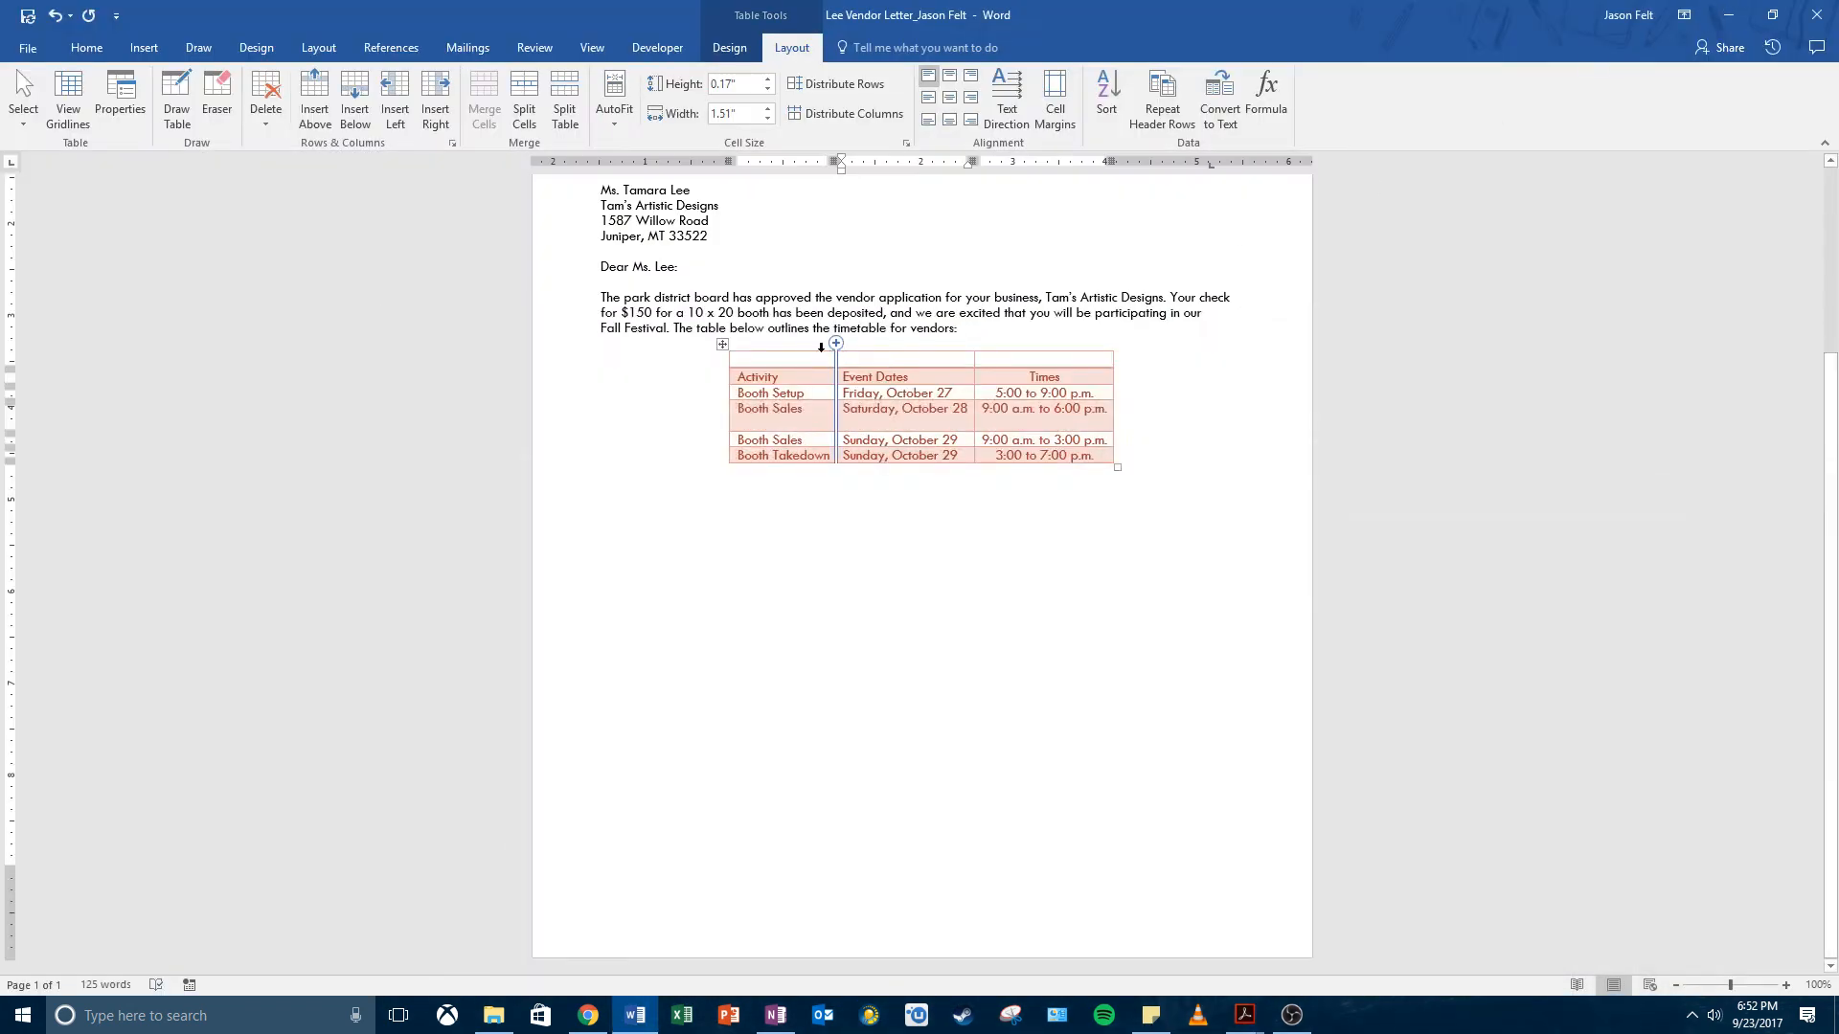
left_click(986, 357)
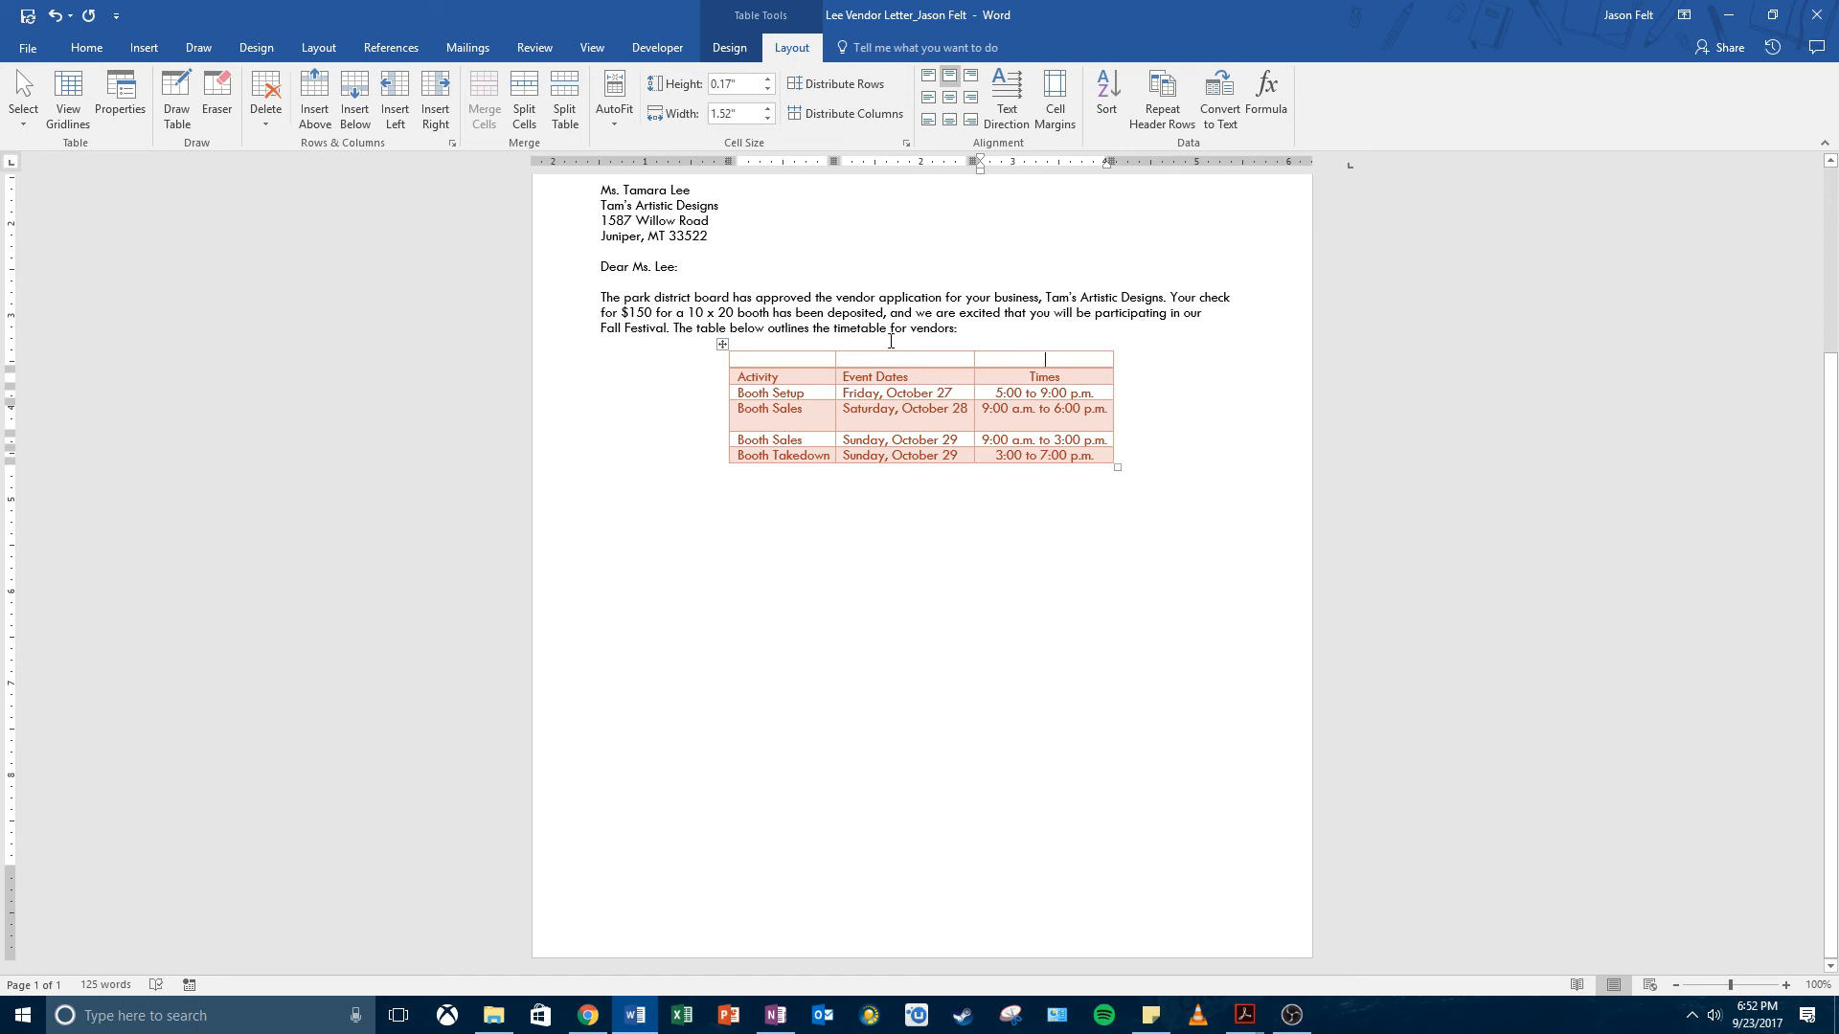
left_click_drag(806, 358, 1053, 360)
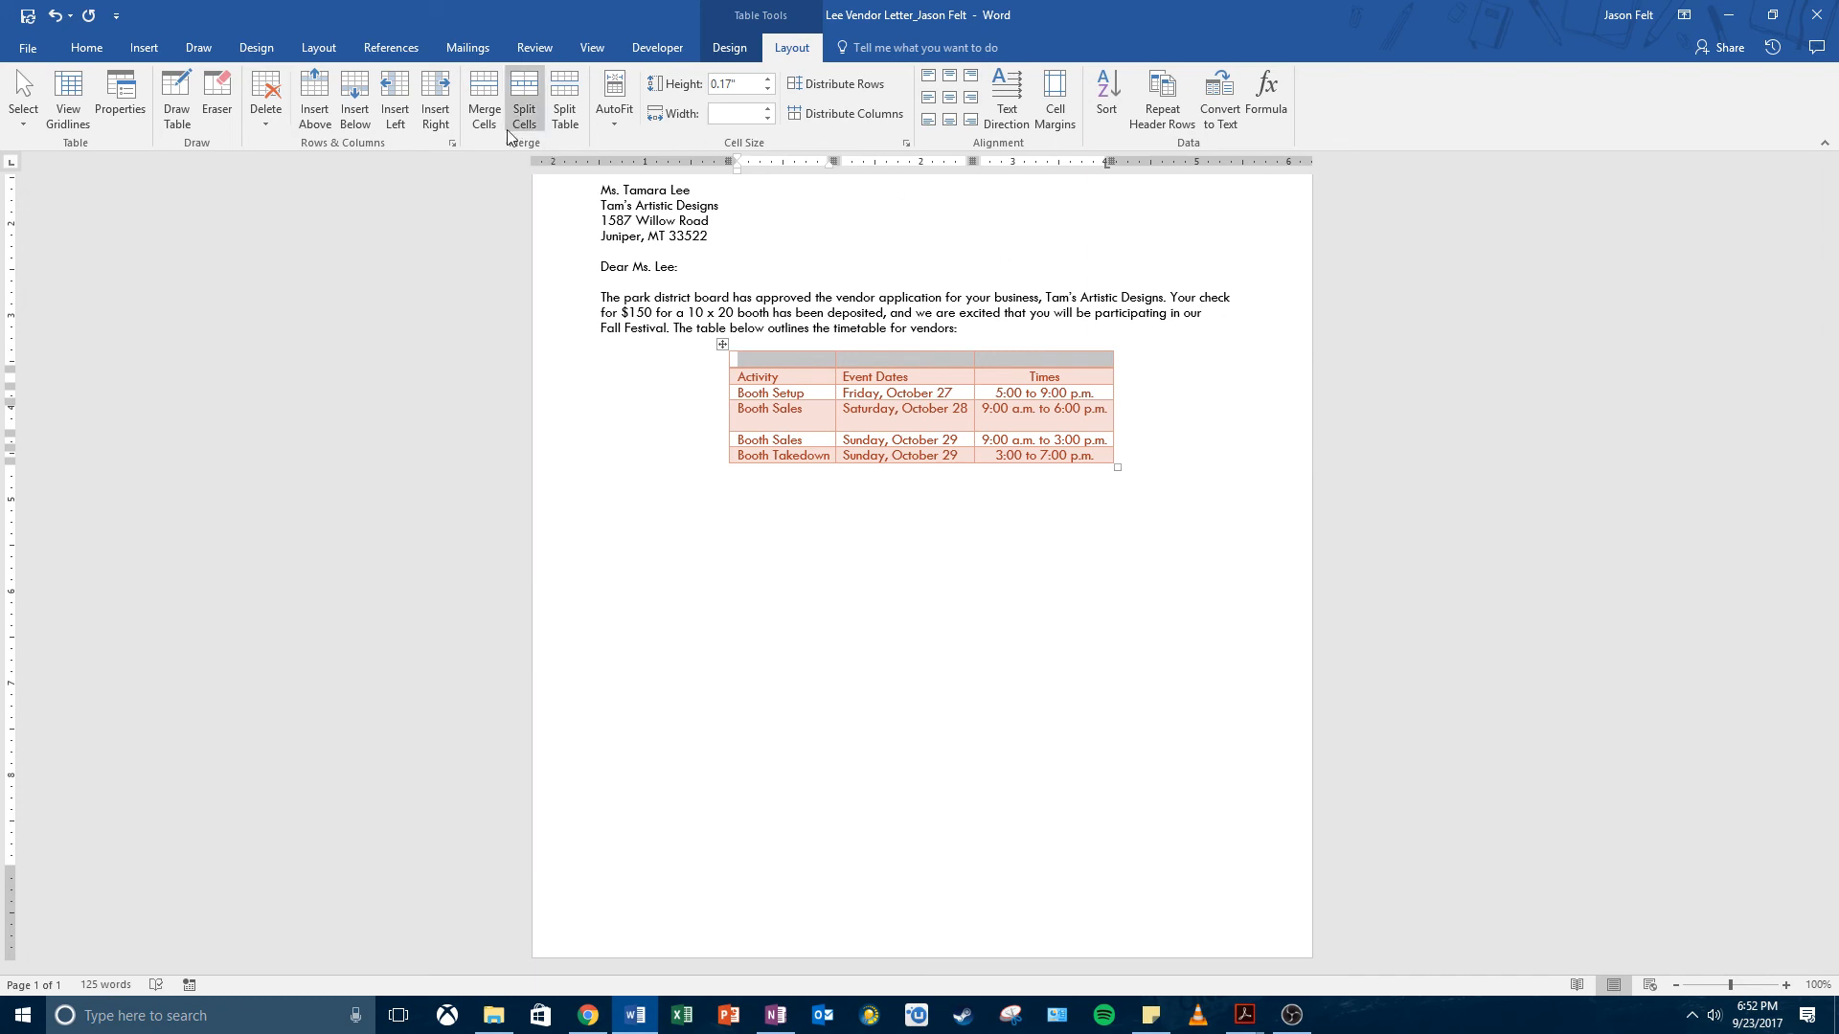
left_click(481, 116)
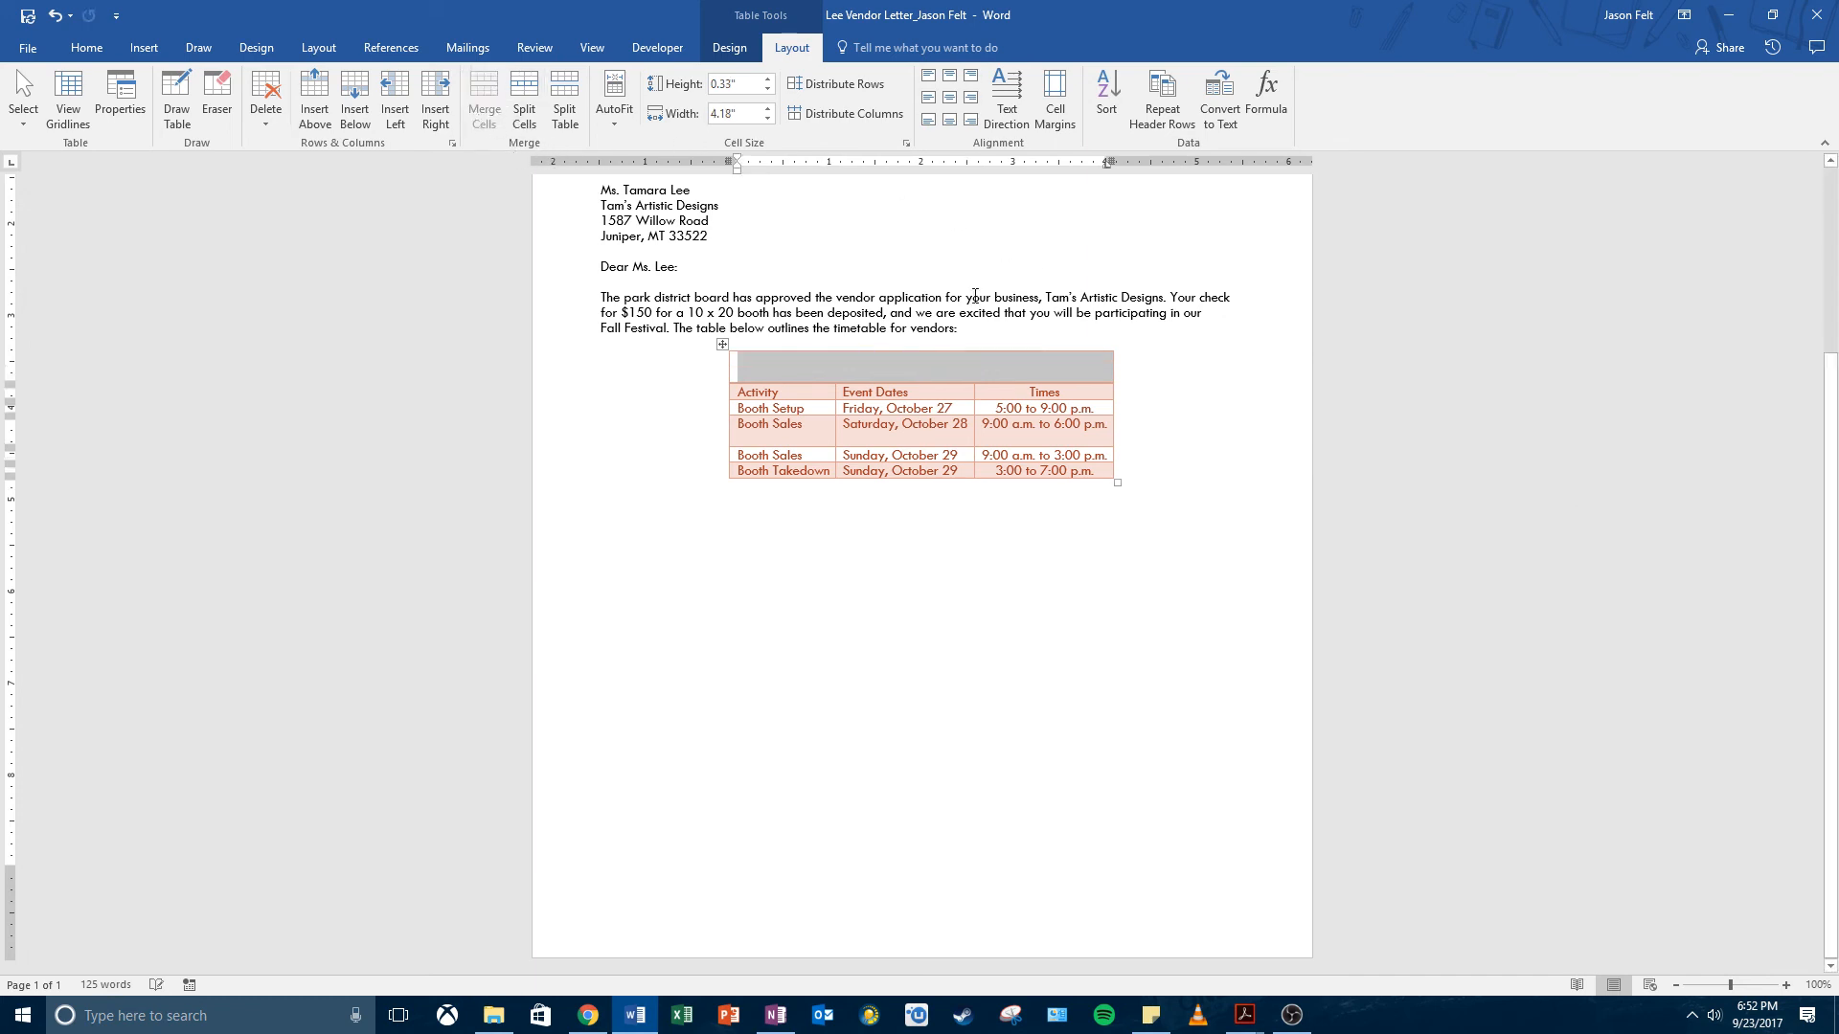
left_click(949, 372)
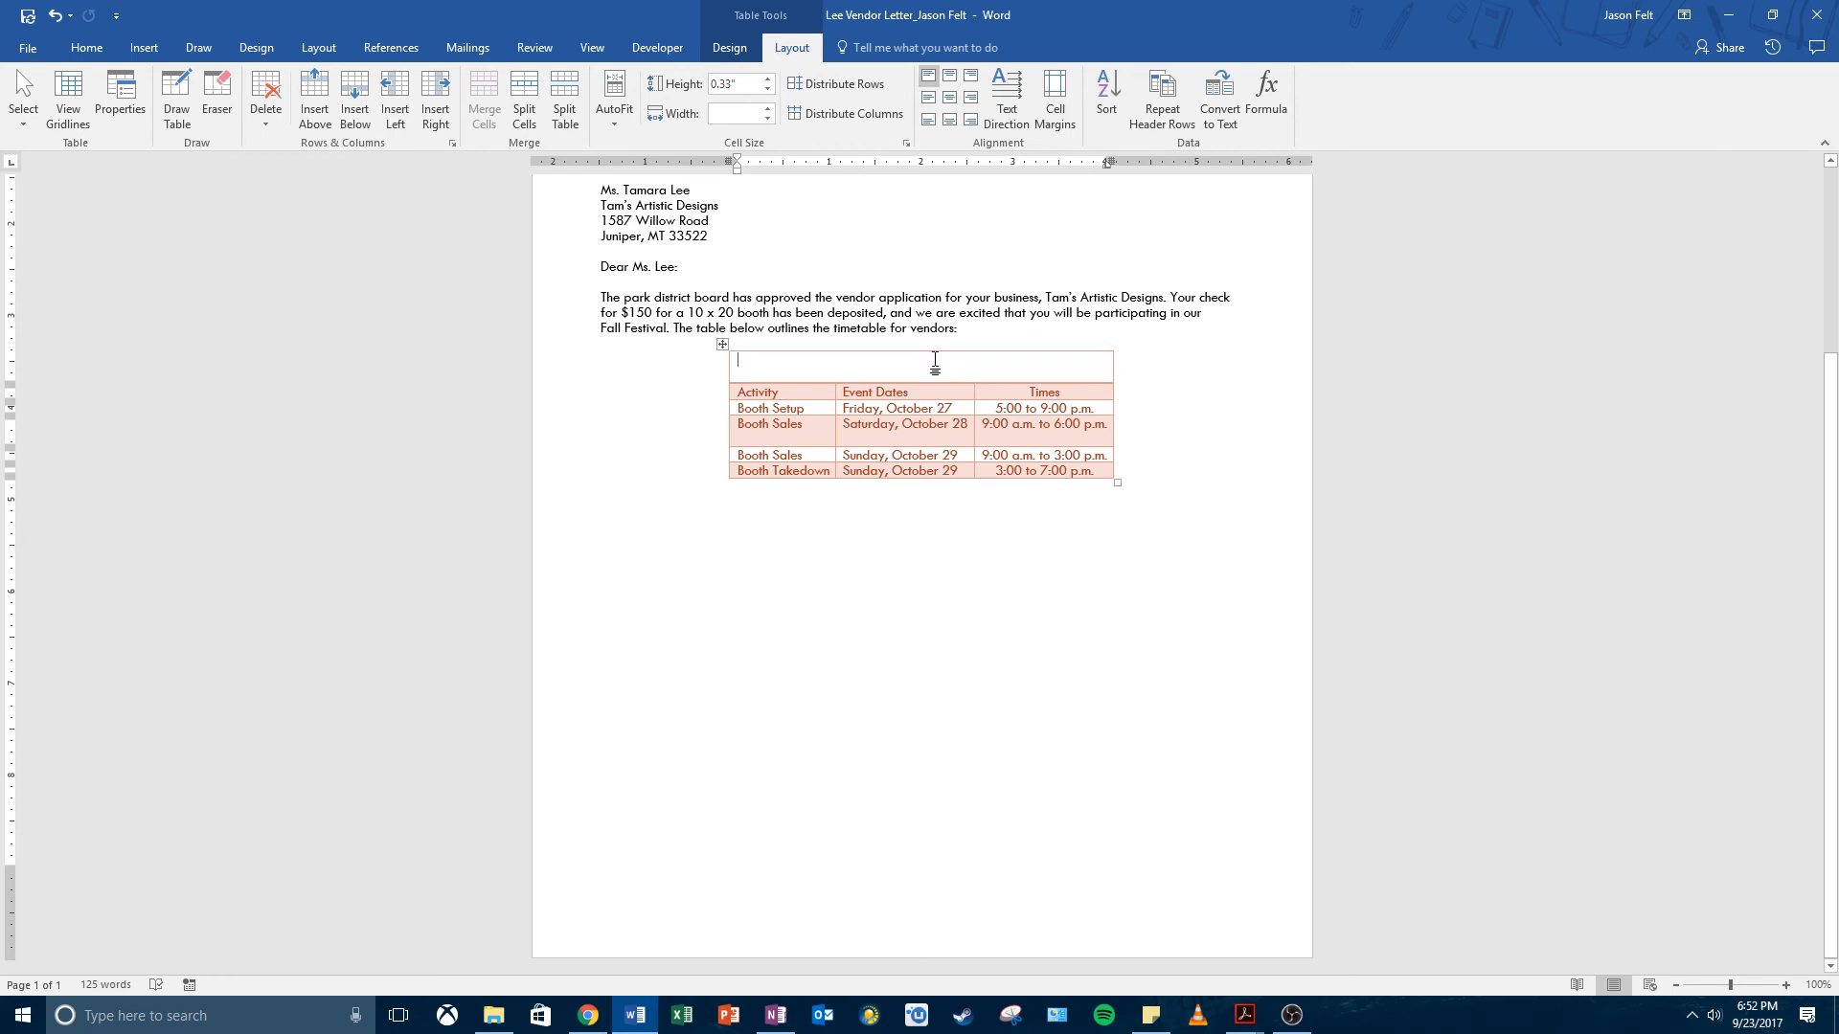
key("BackSpace")
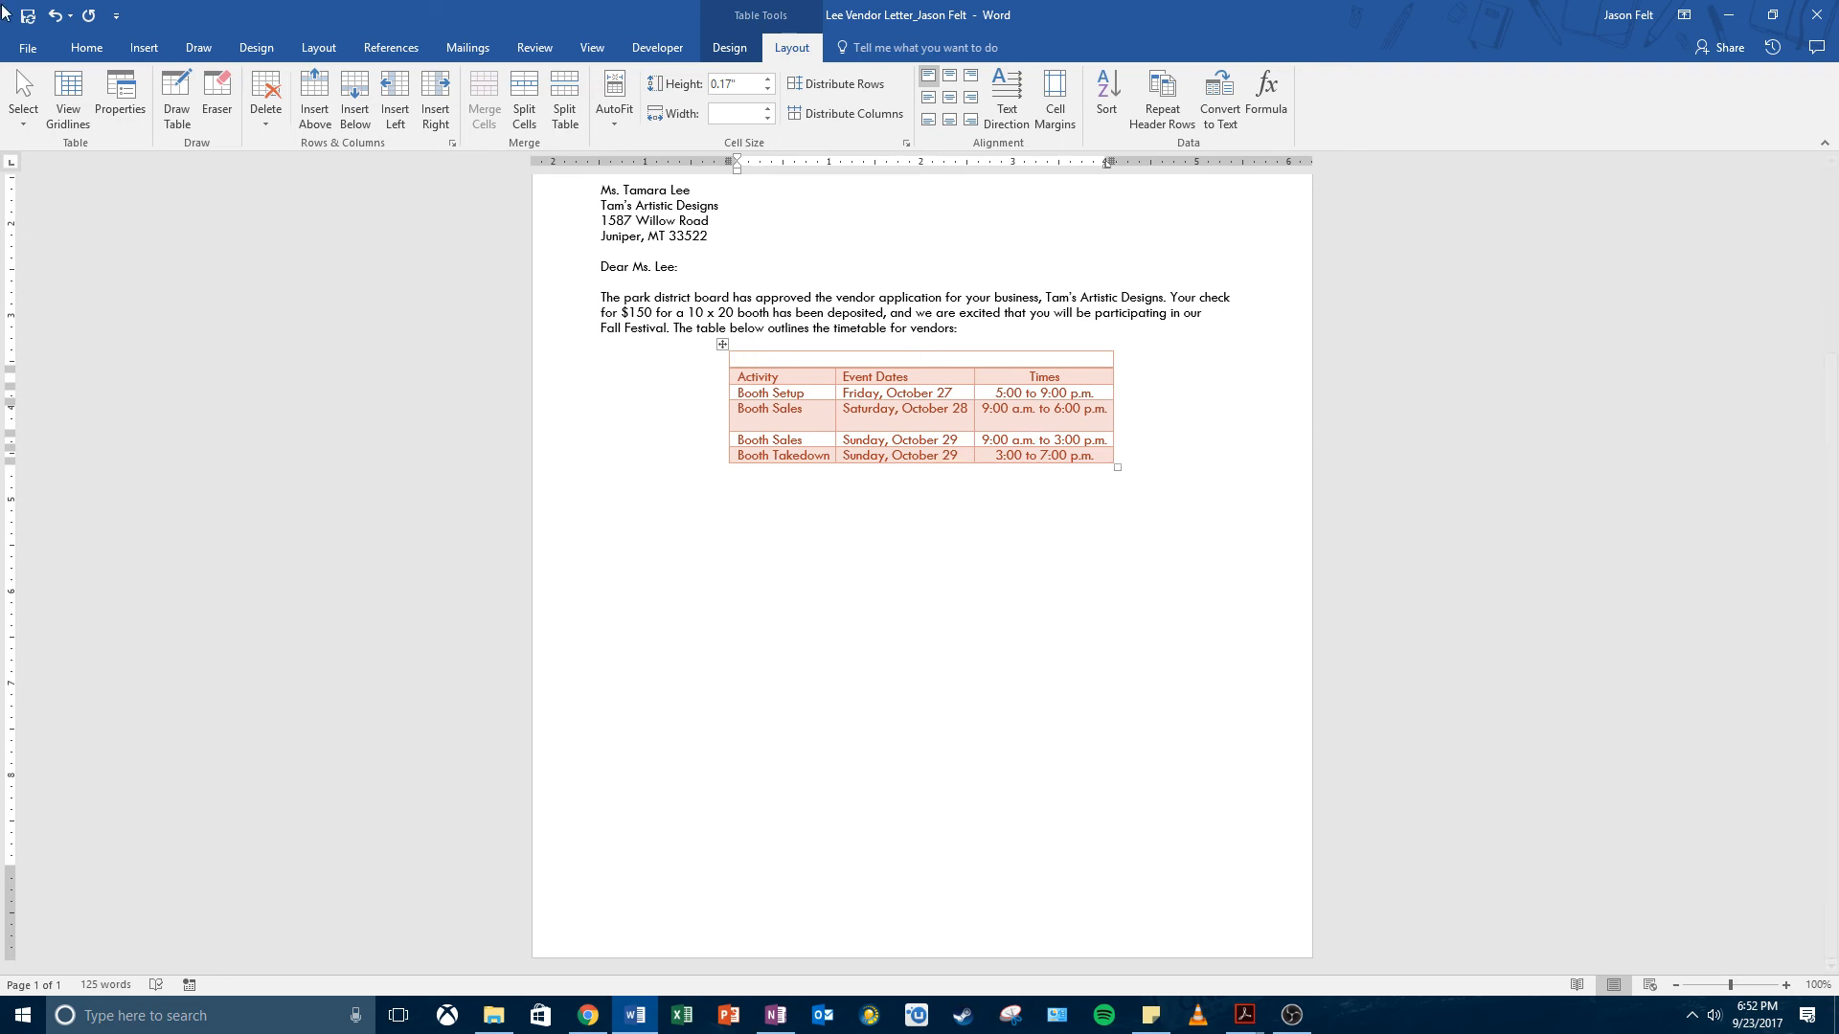
key("ctrl+z")
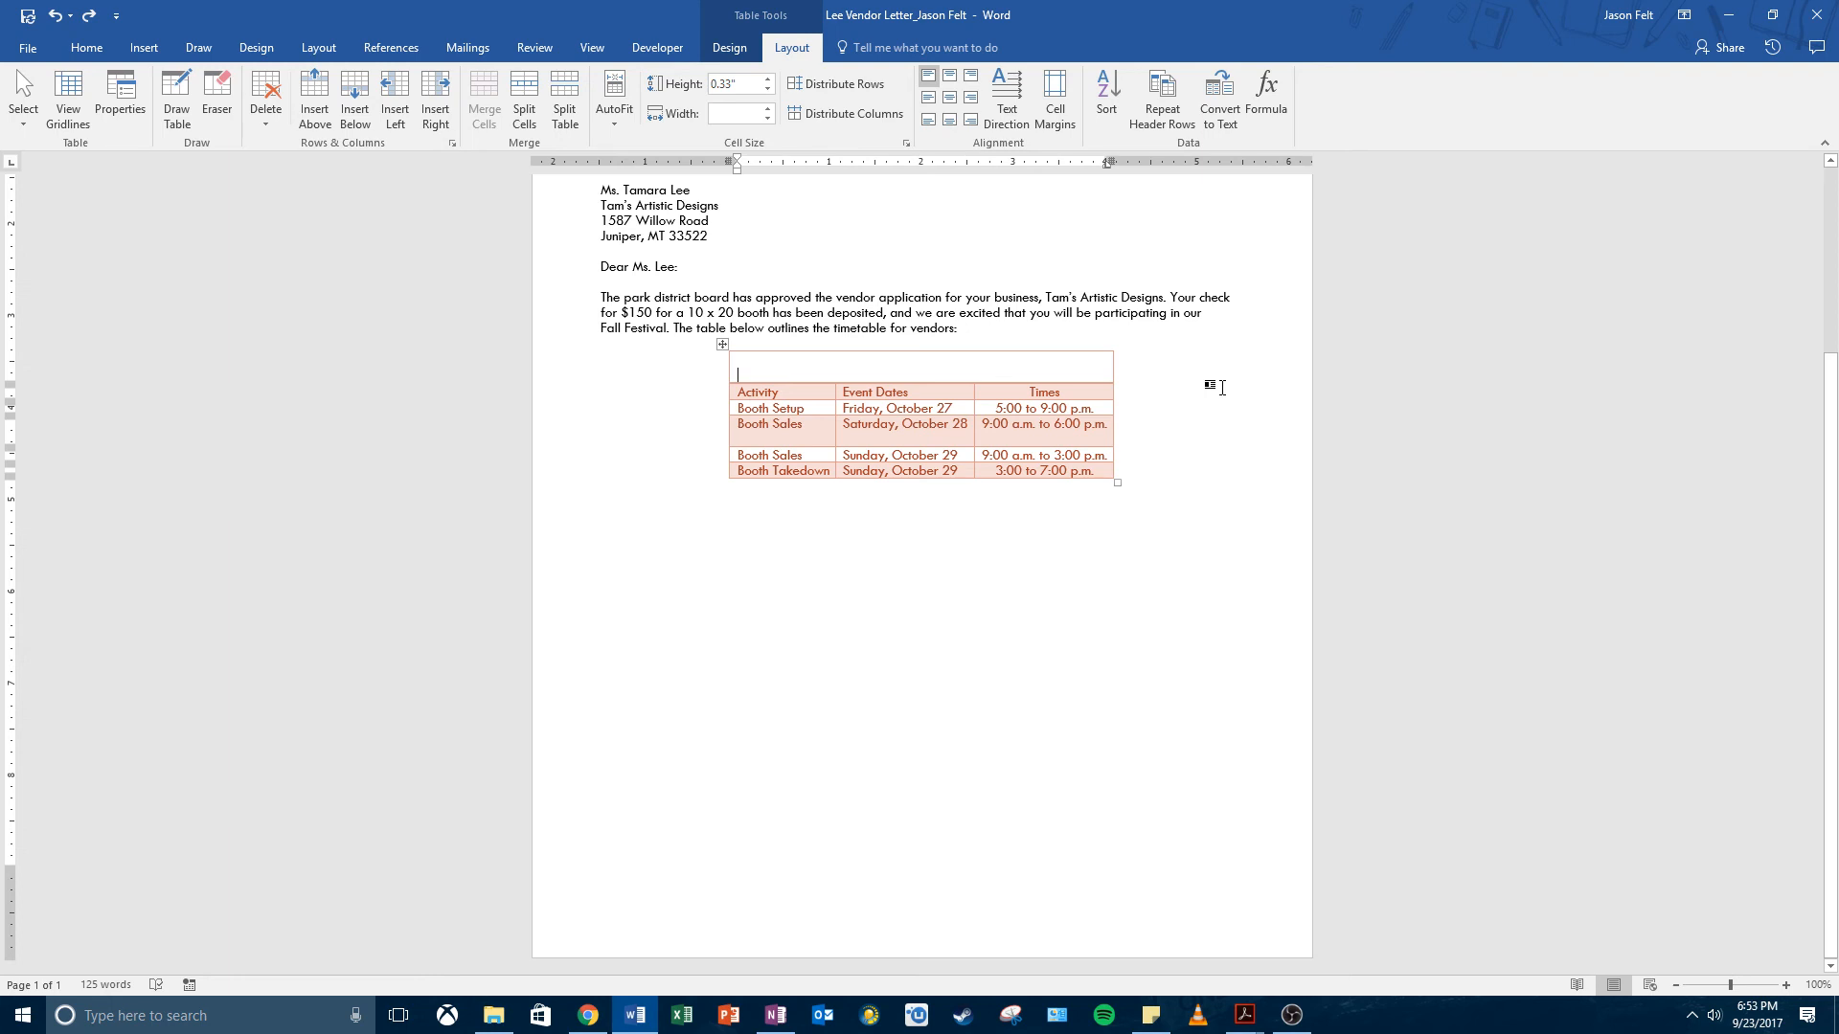
key("BackSpace")
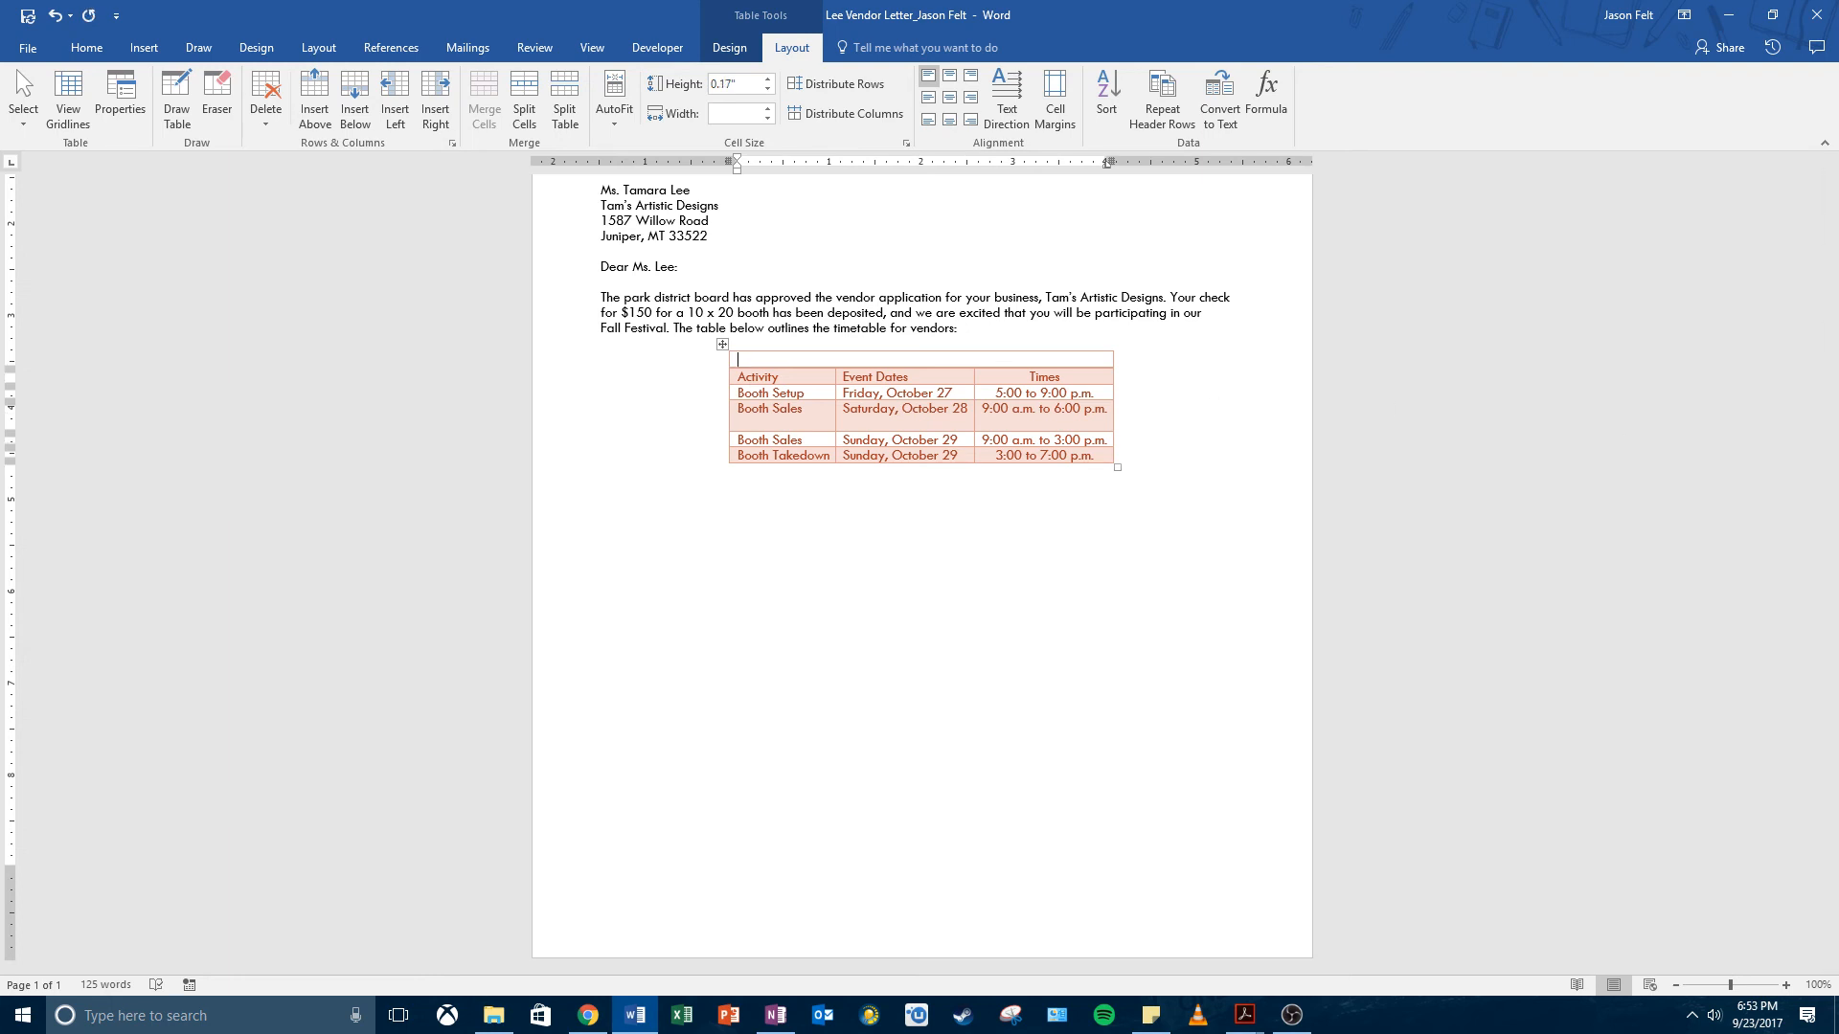
Step: Center the merged top cell's text and enter the title Vendor Timetable in it
left_click(86, 47)
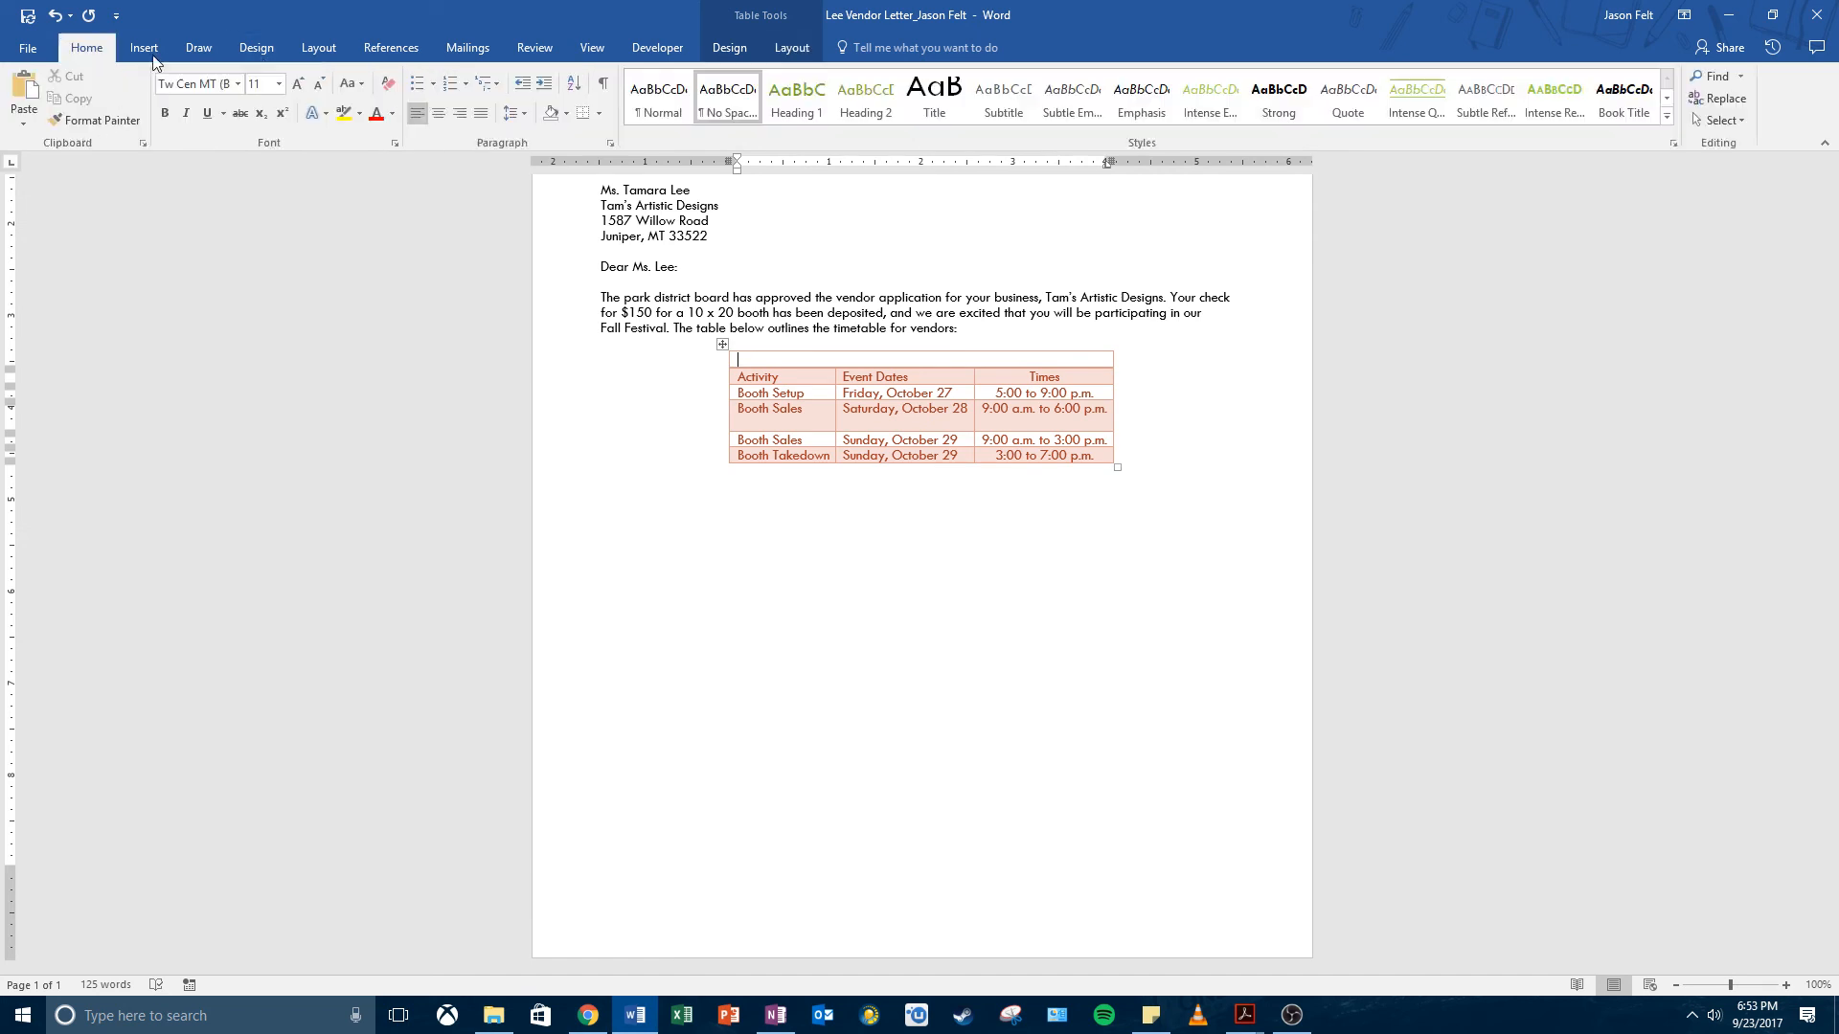
left_click(444, 112)
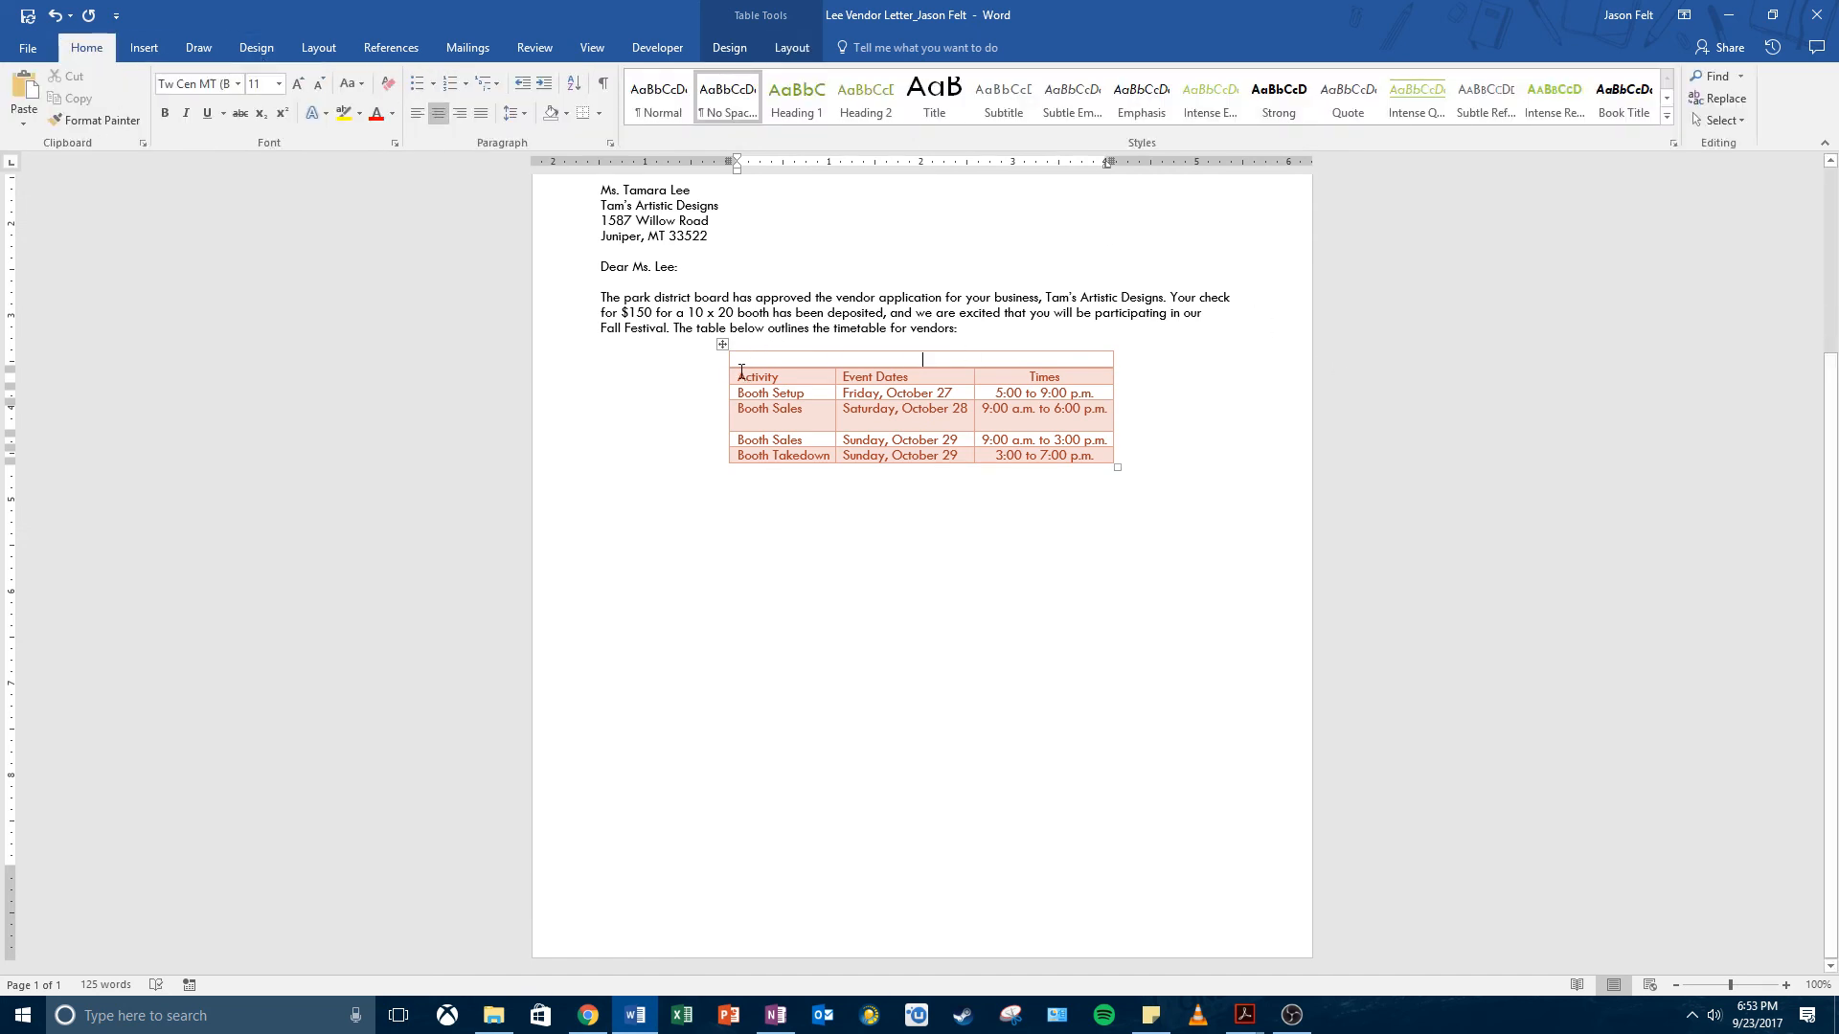
type("Vendor Timetab")
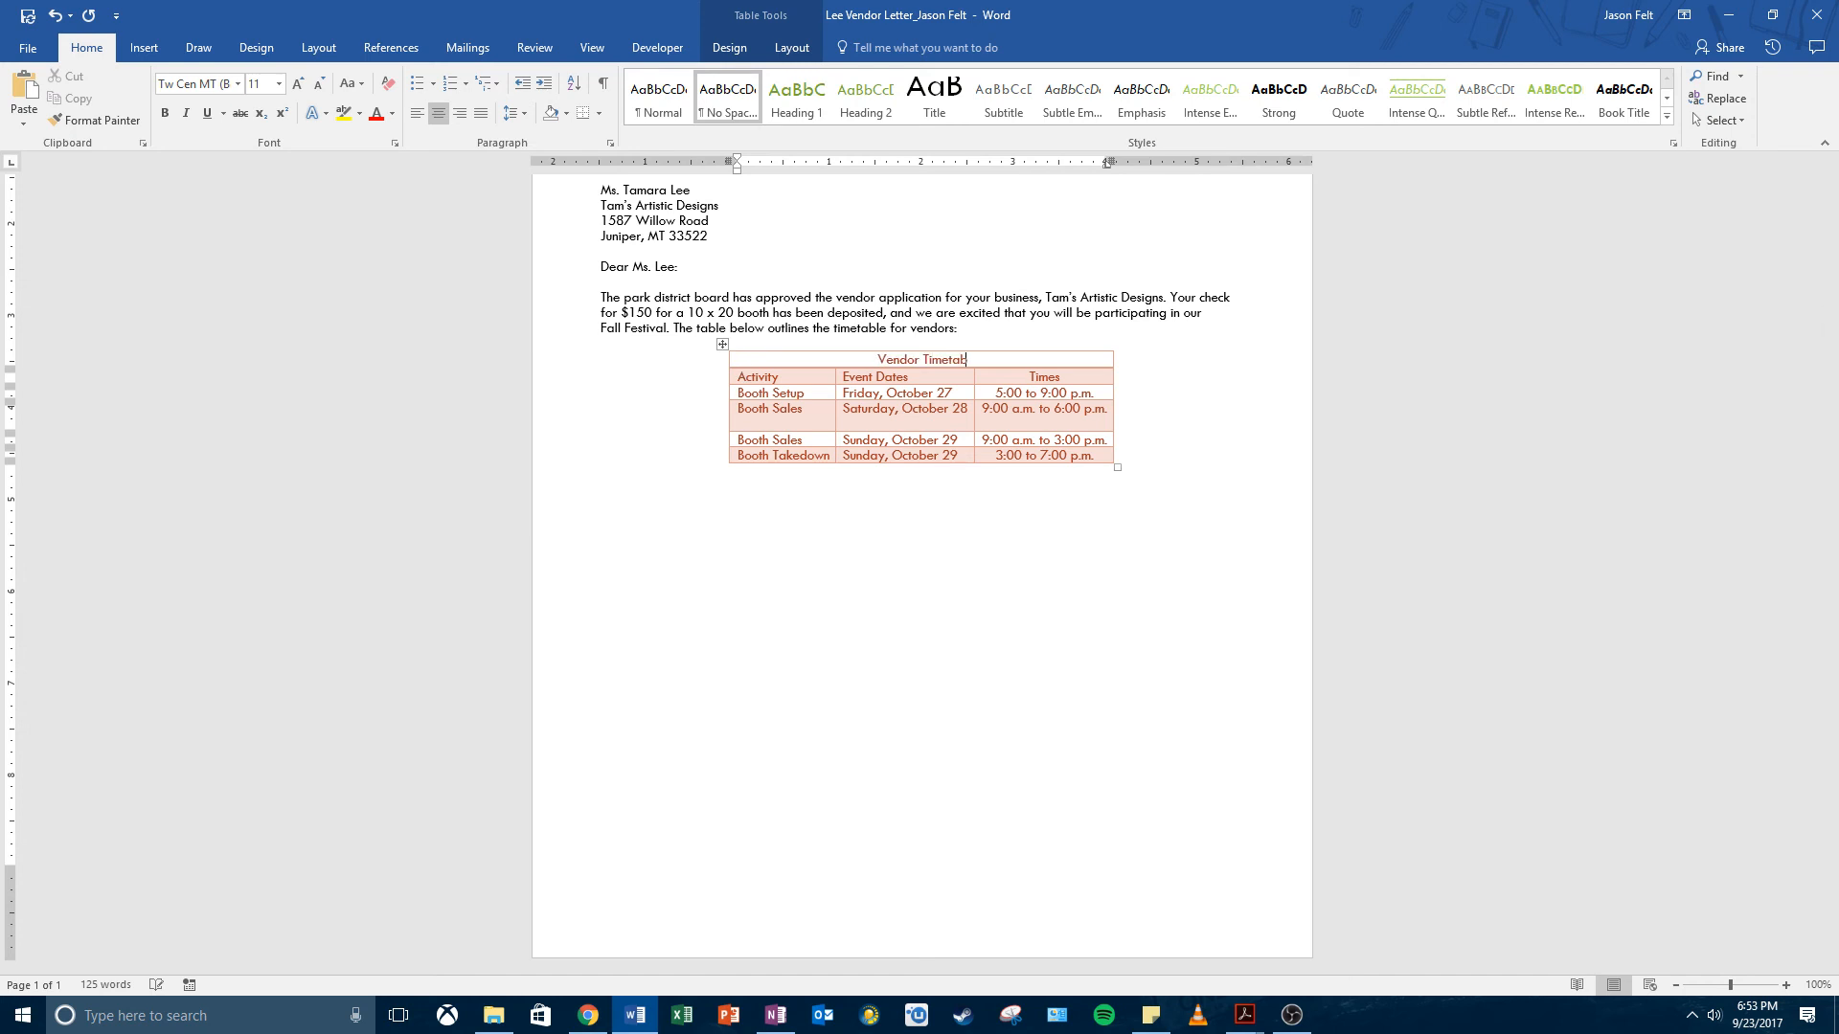
key("BackSpace")
key("BackSpace")
key("BackSpace")
type("table")
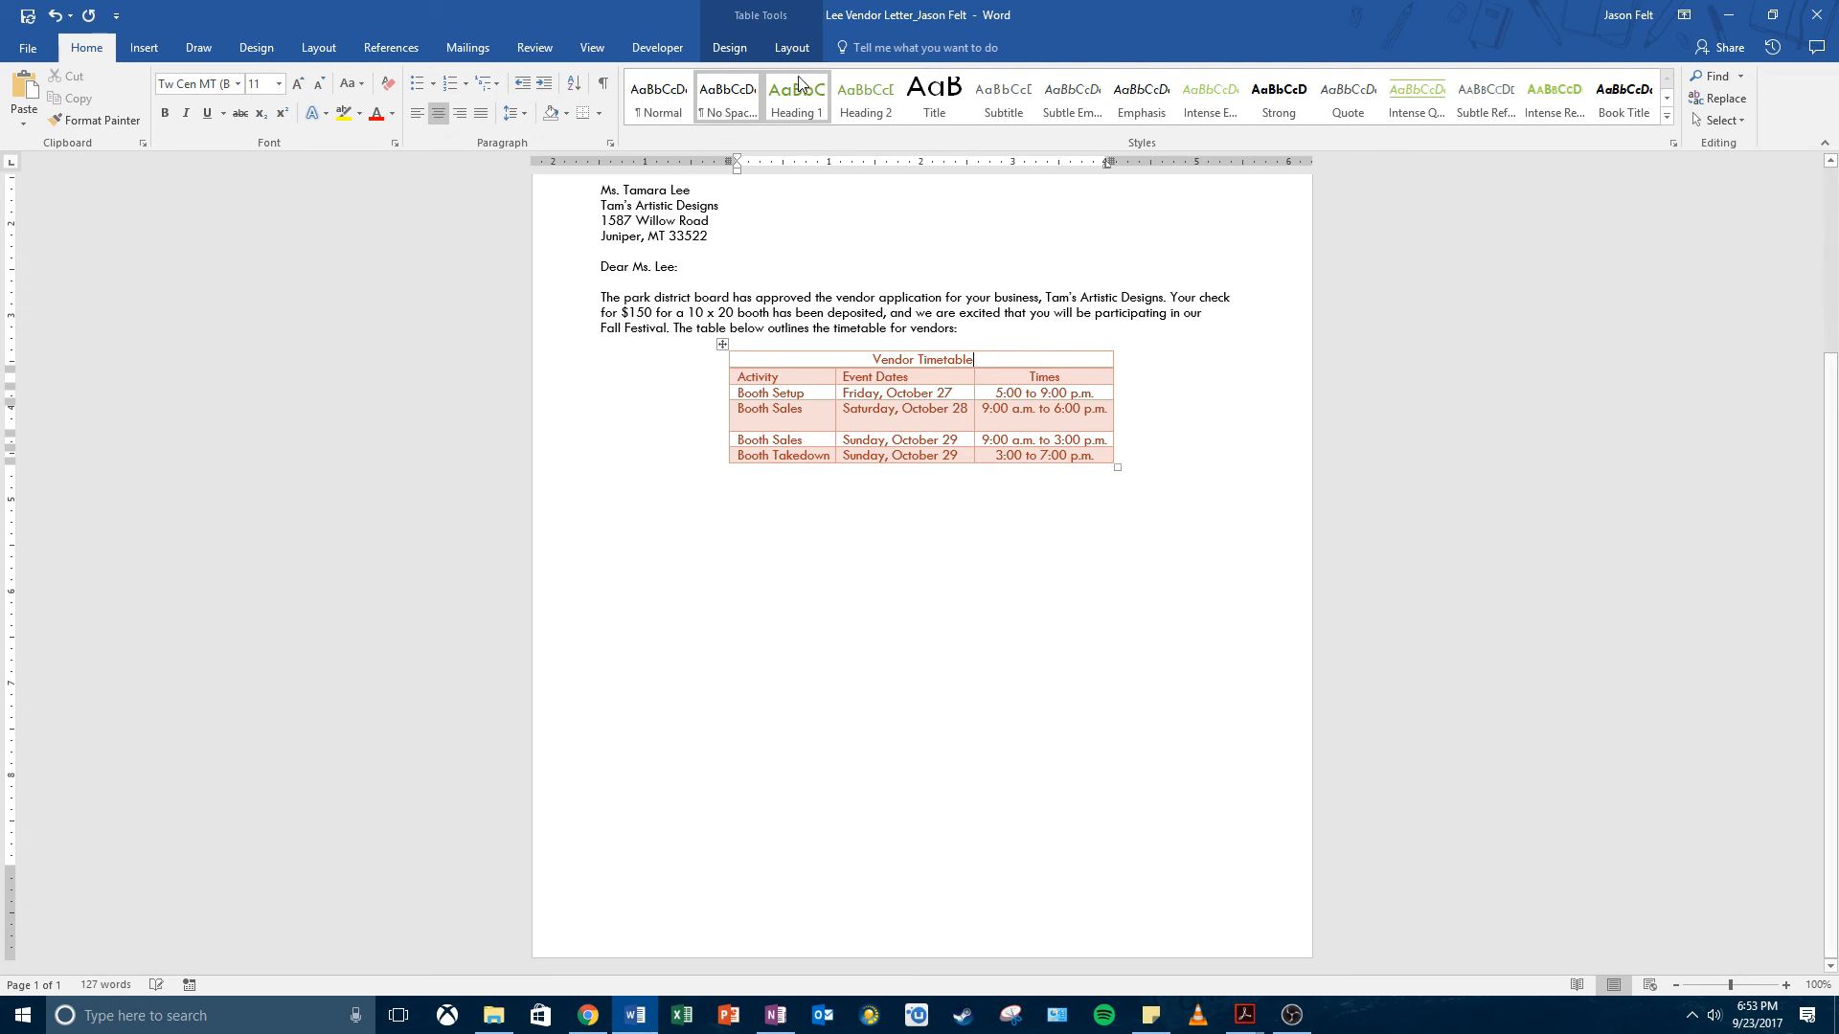
Step: Turn off the timetable's Header Row option, comparing the table with the option on and off
left_click(792, 47)
left_click(729, 47)
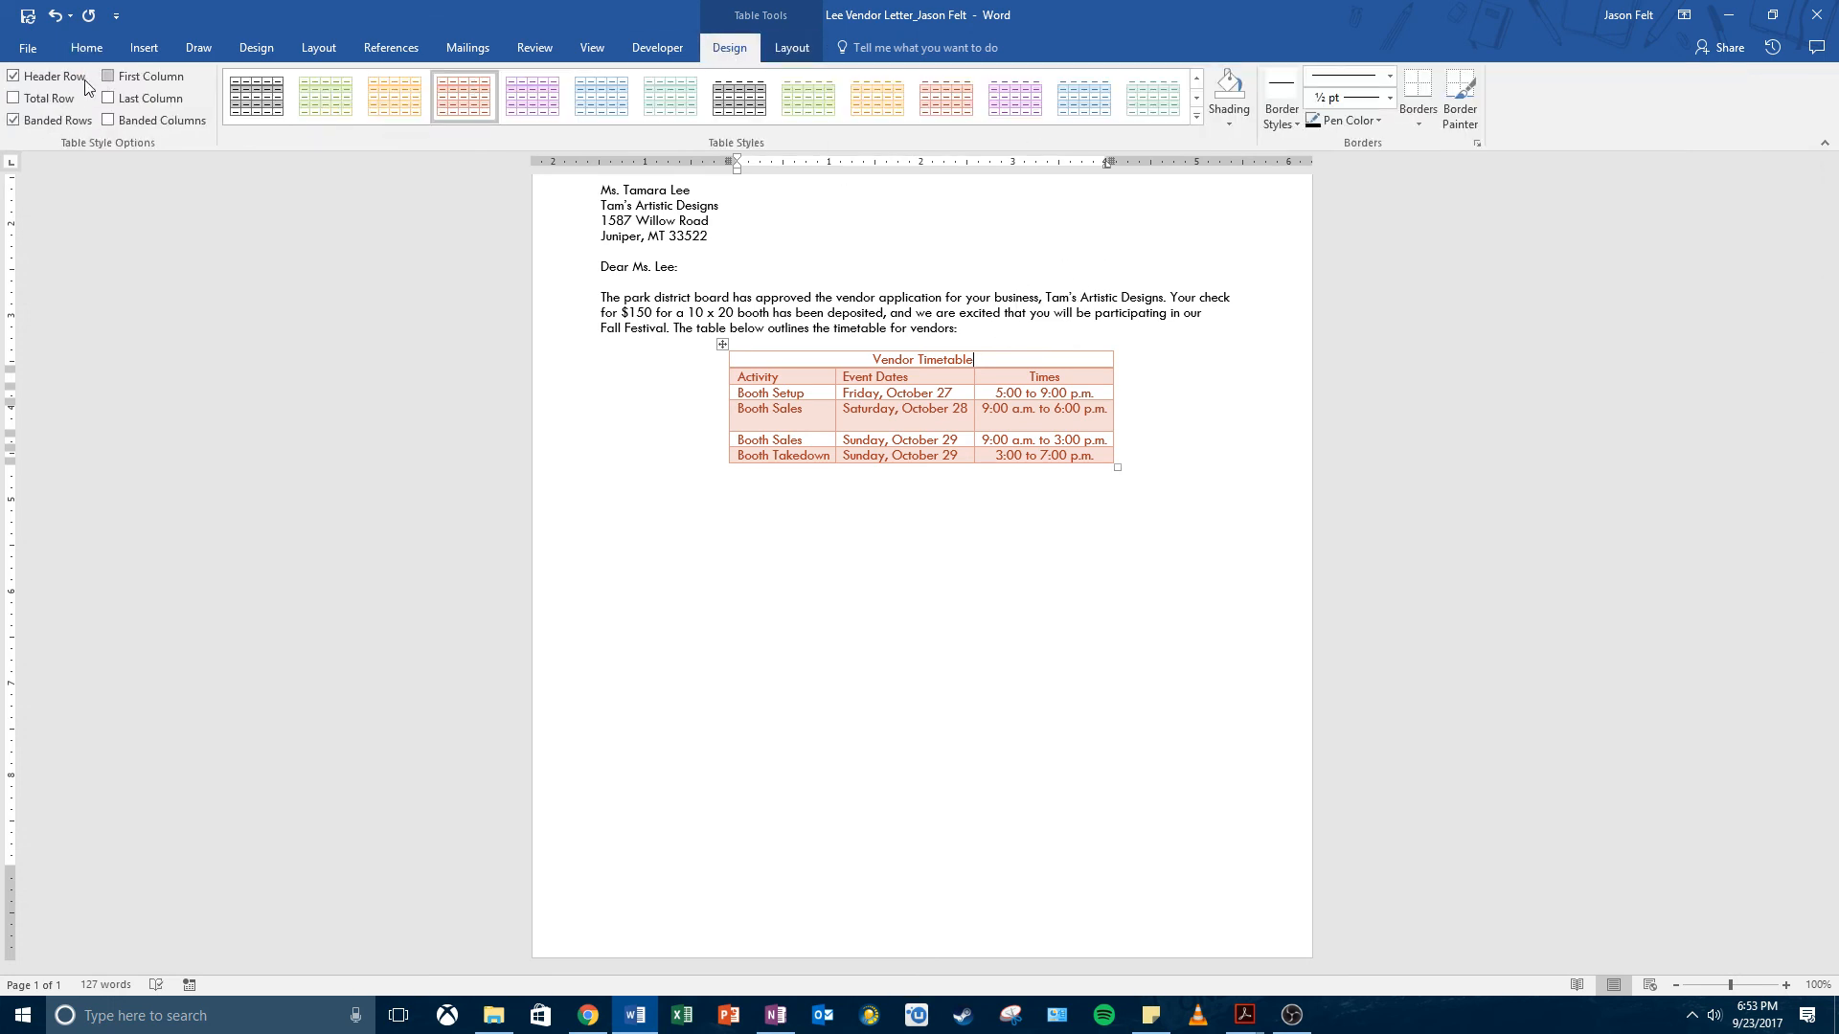
left_click(48, 77)
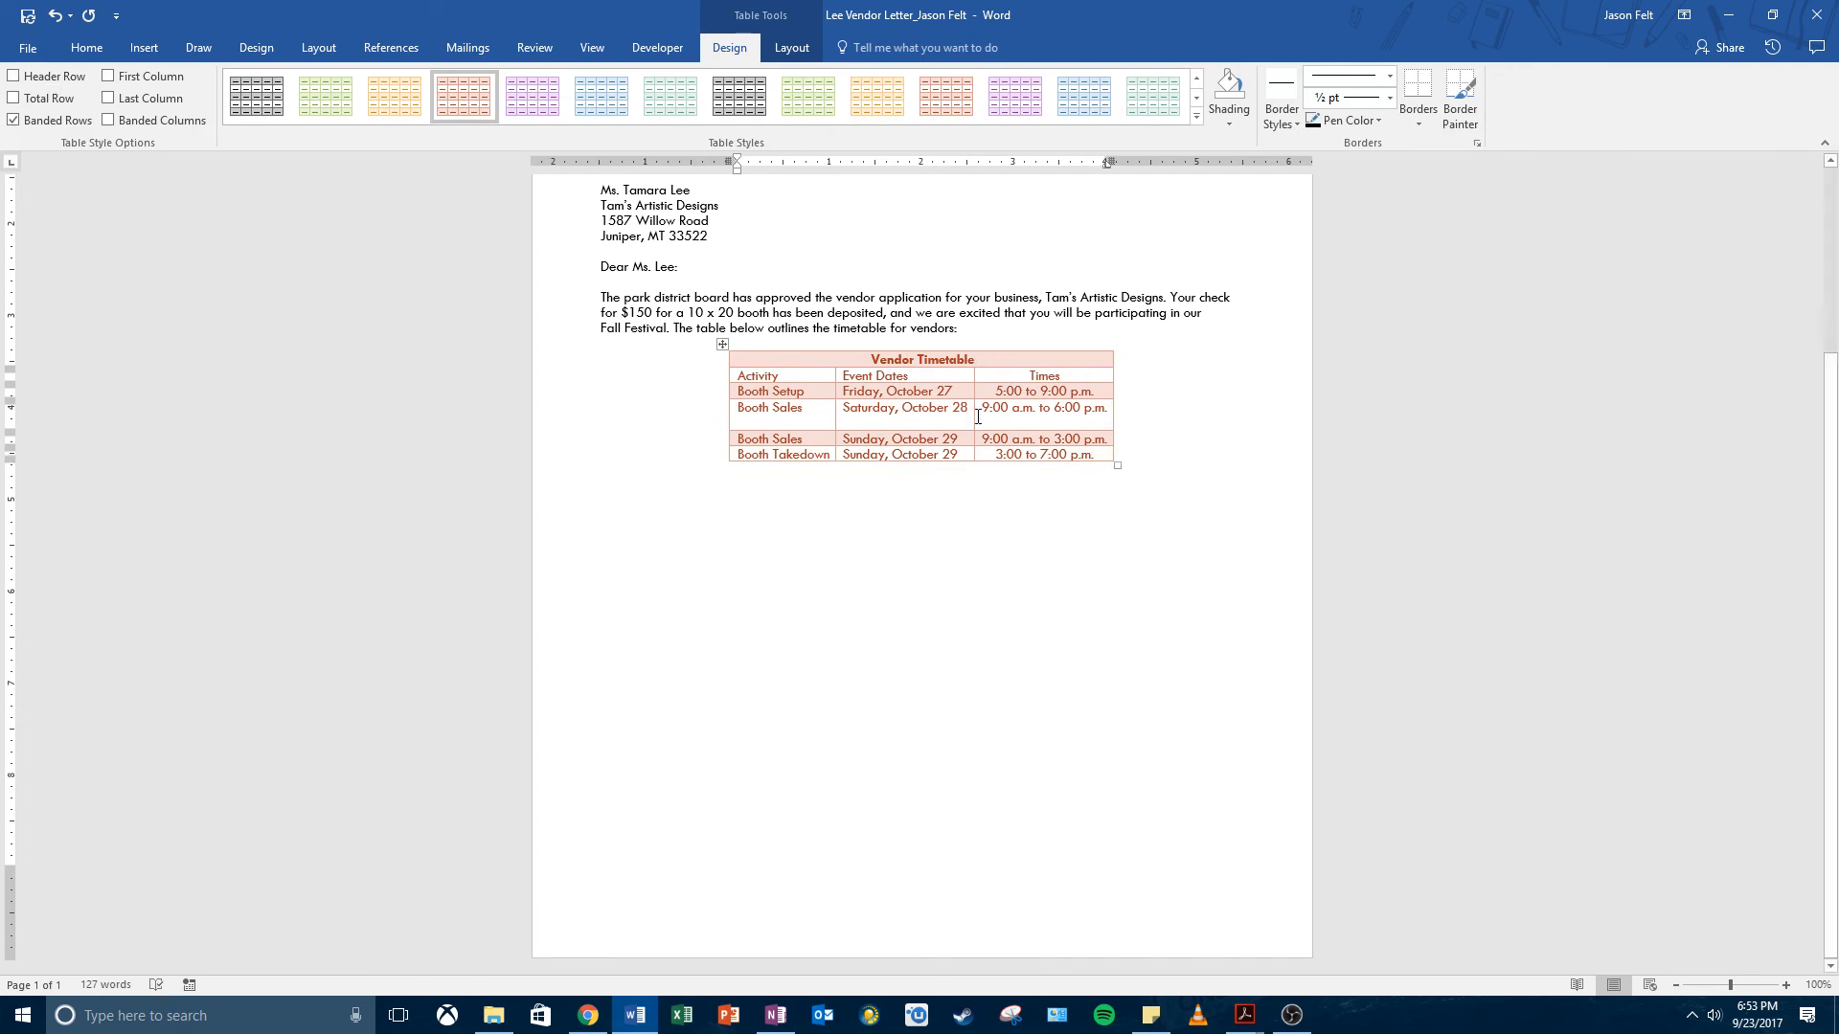
left_click(67, 80)
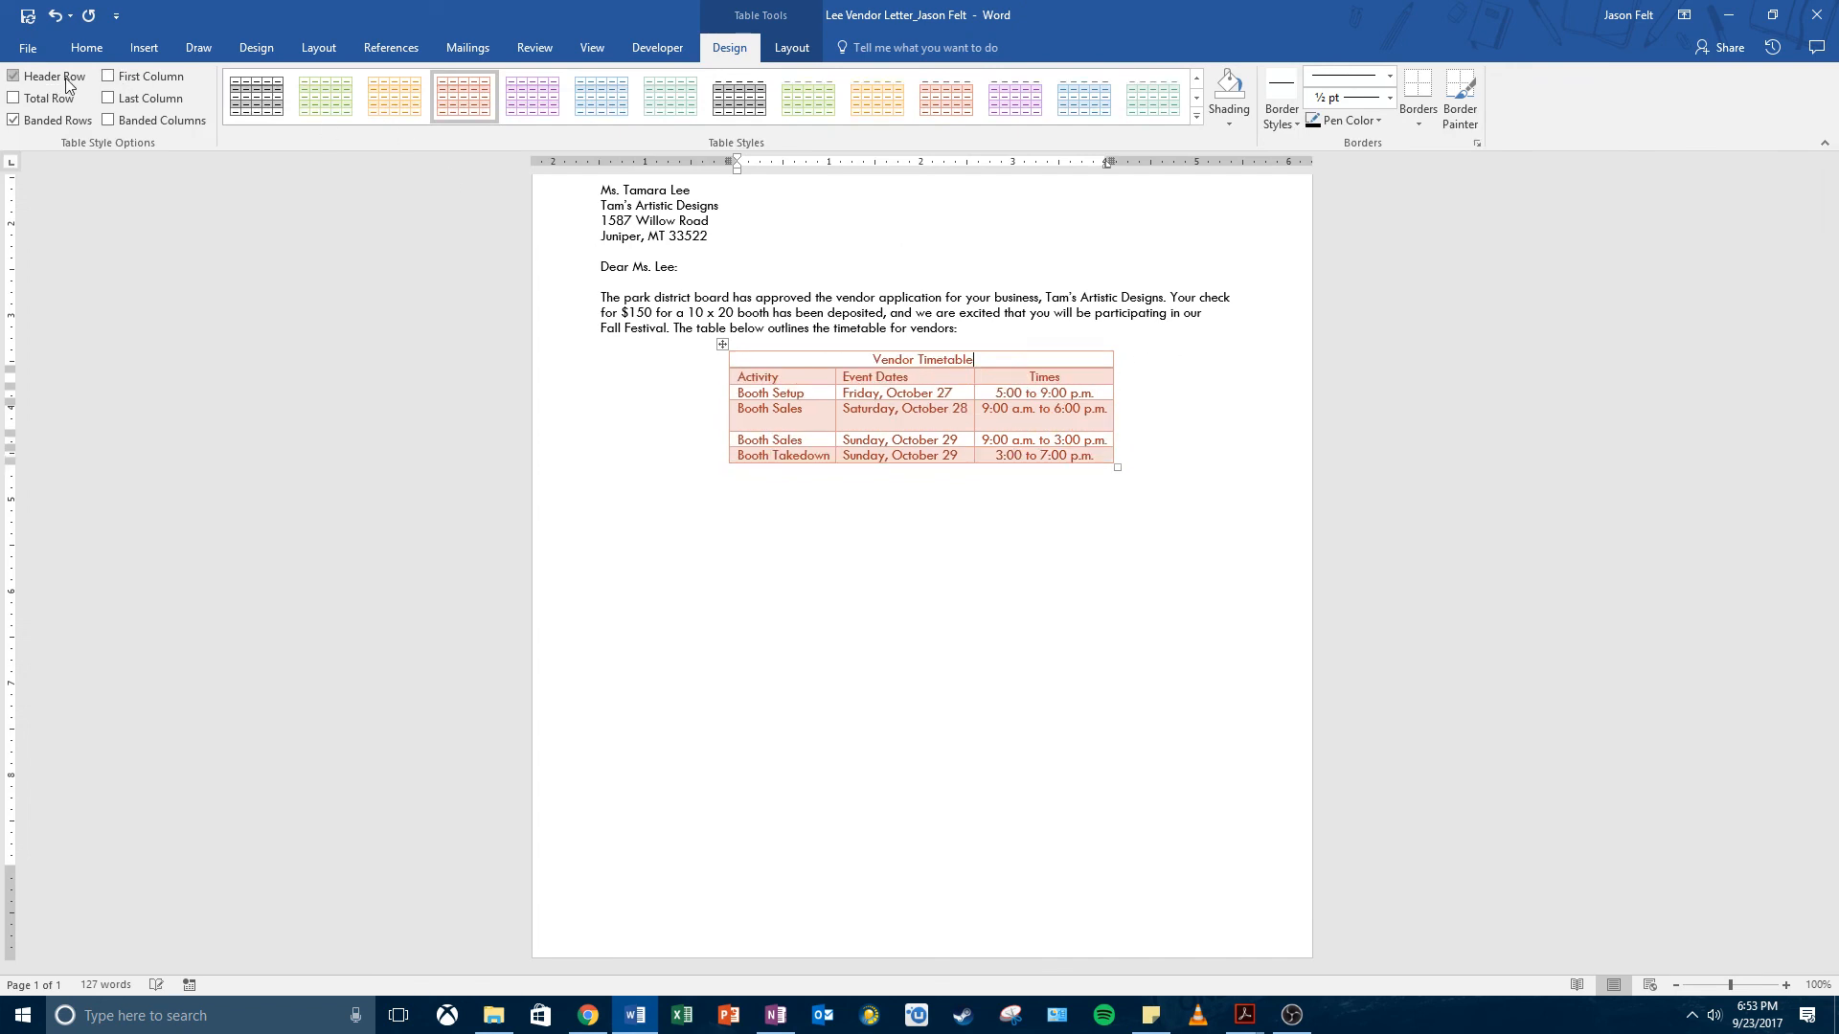
left_click(67, 80)
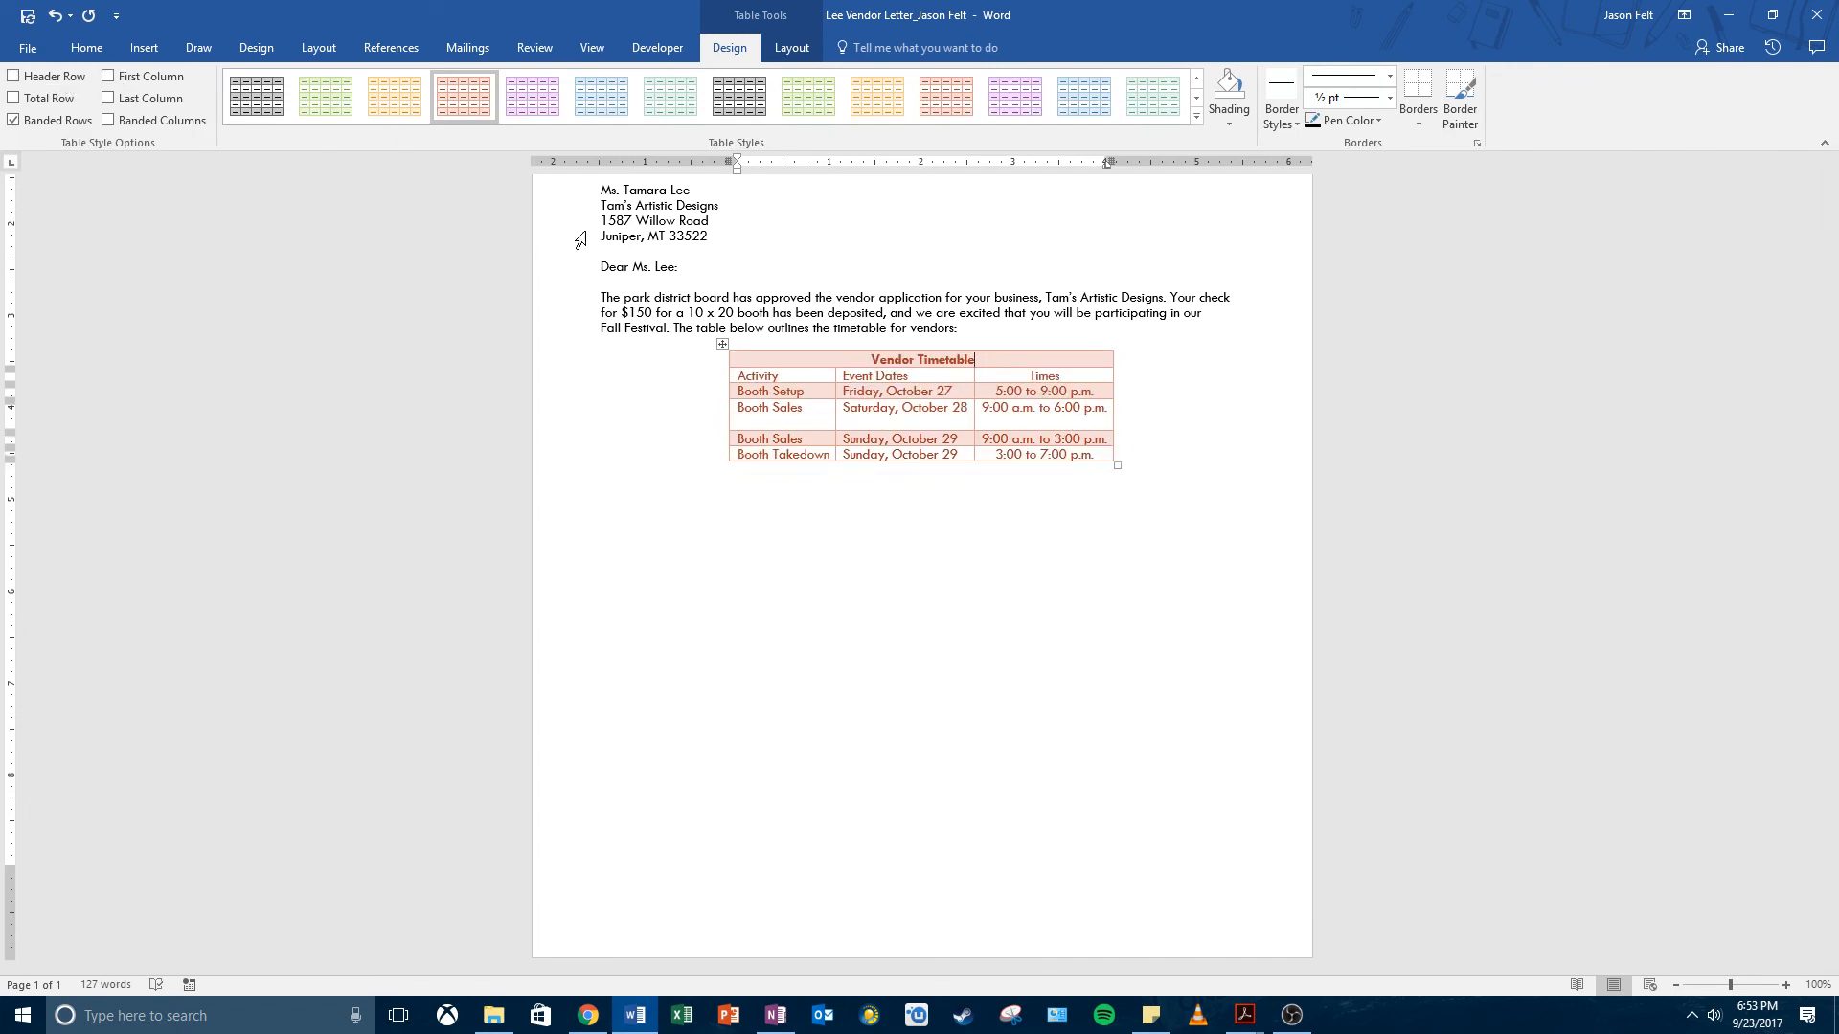
left_click(67, 80)
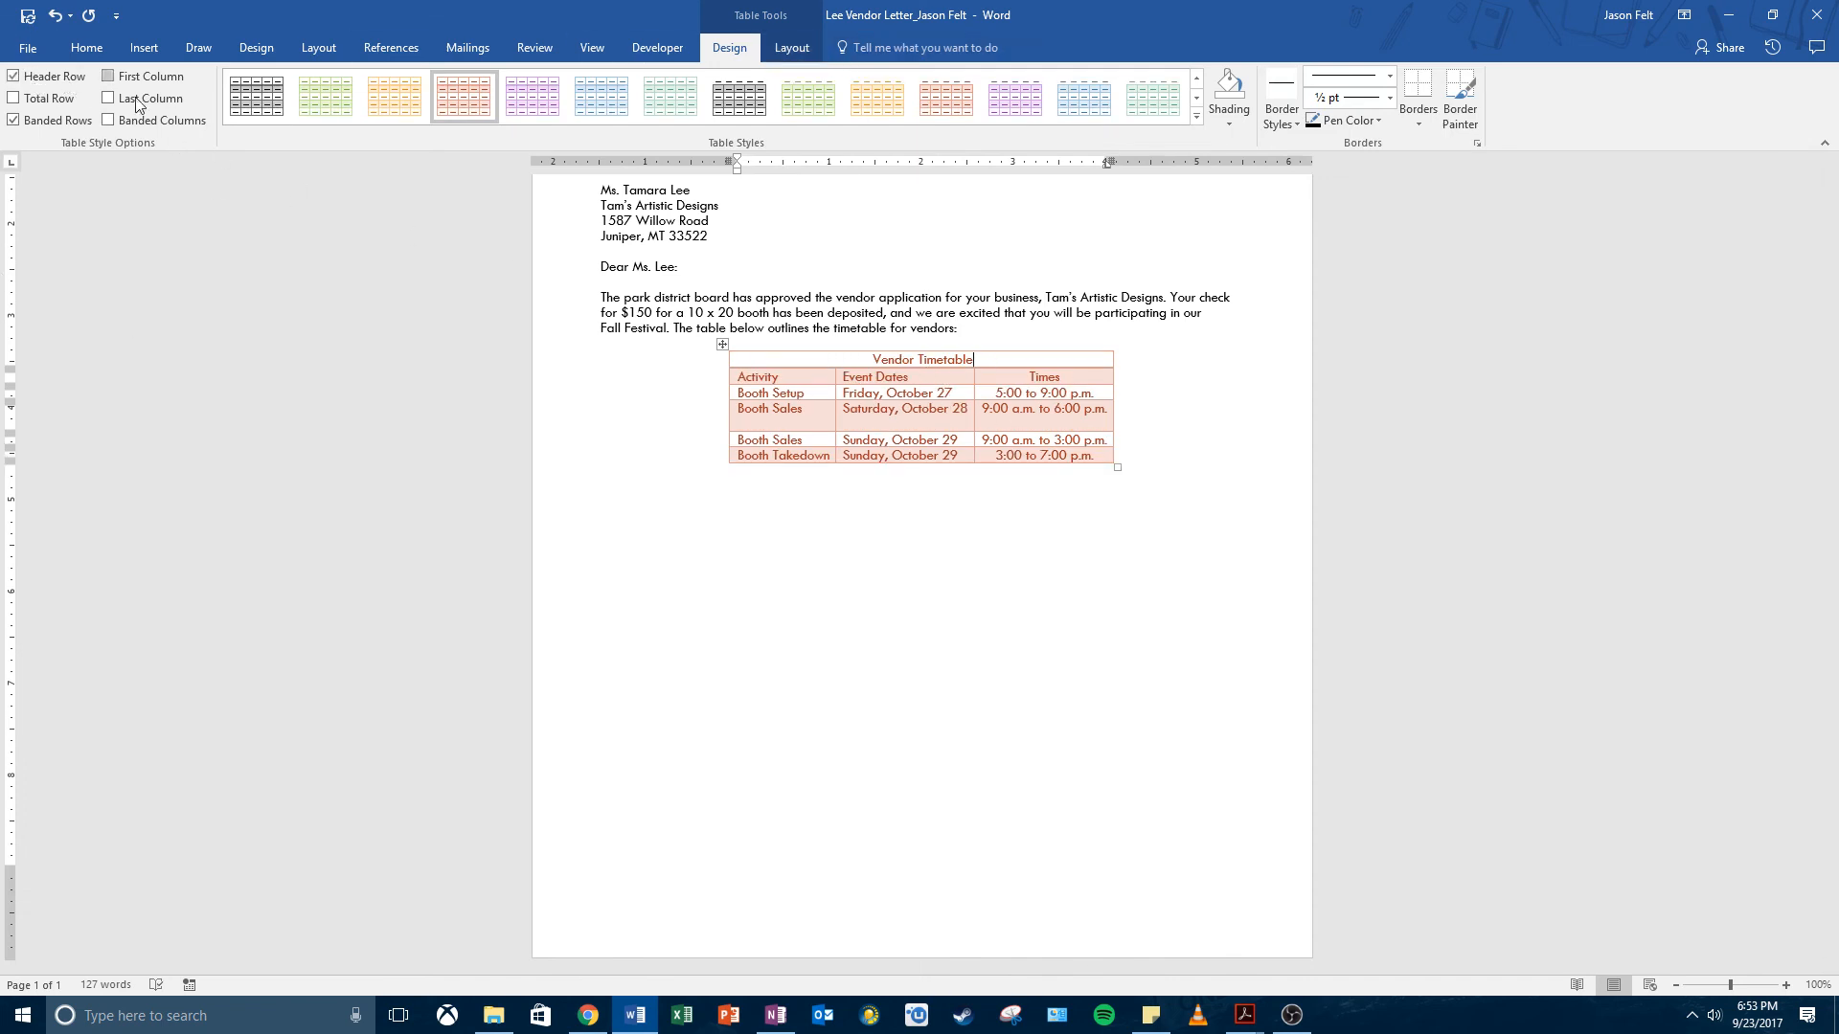
left_click(45, 83)
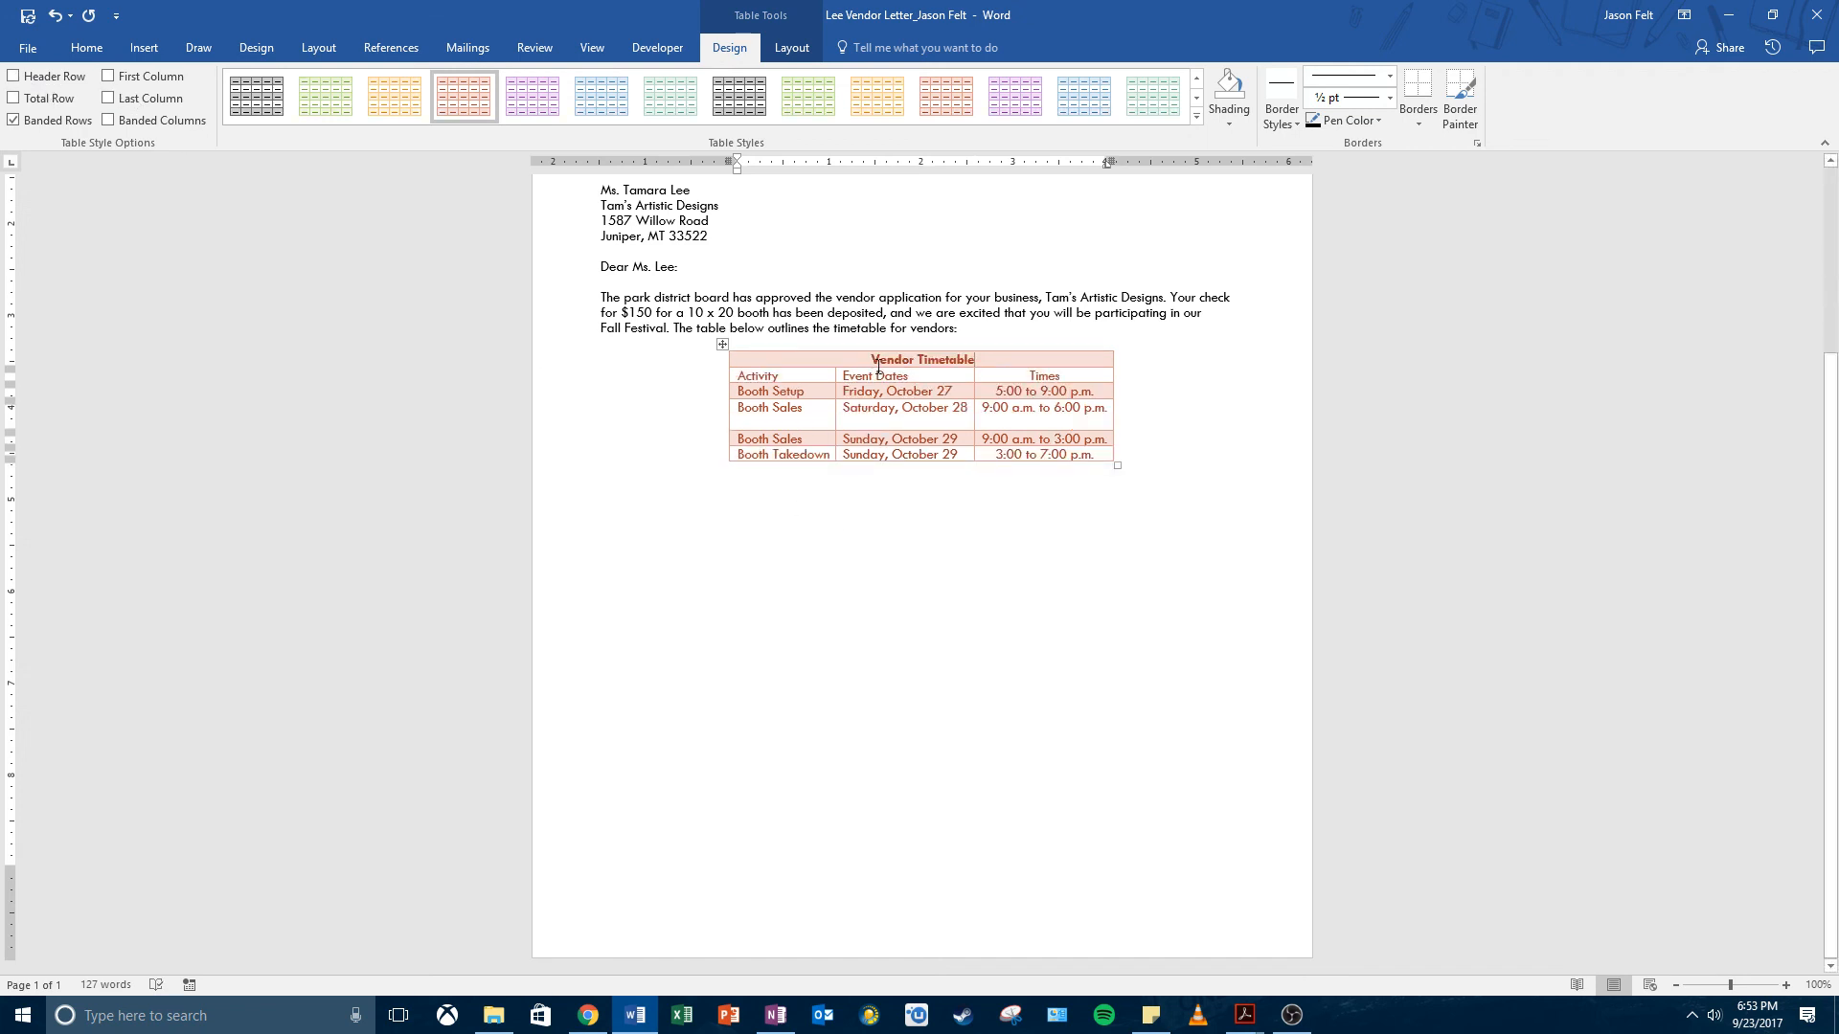
Step: Turn on the First Column style option for the timetable
left_click_drag(871, 359, 964, 360)
left_click(965, 360)
left_click(108, 78)
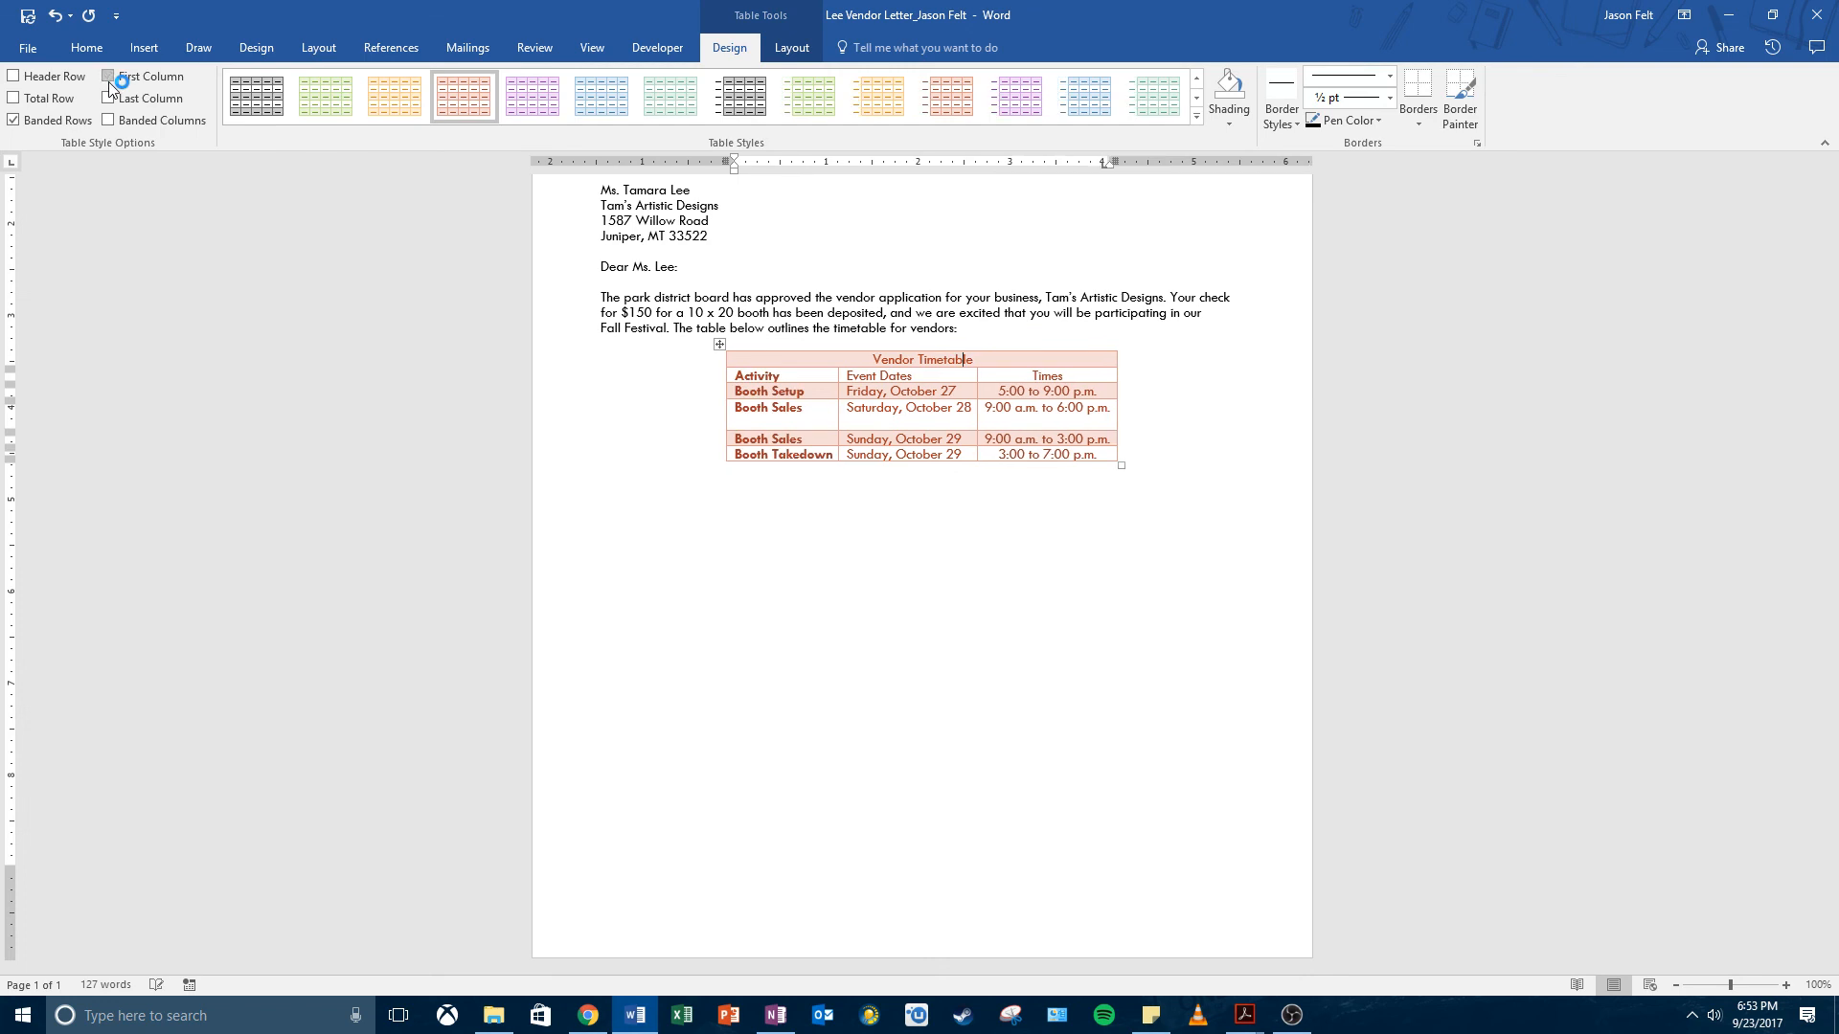
Step: Turn off the timetable's First Column style option and bold the row of headings Activity, Event Dates and Times
left_click(107, 82)
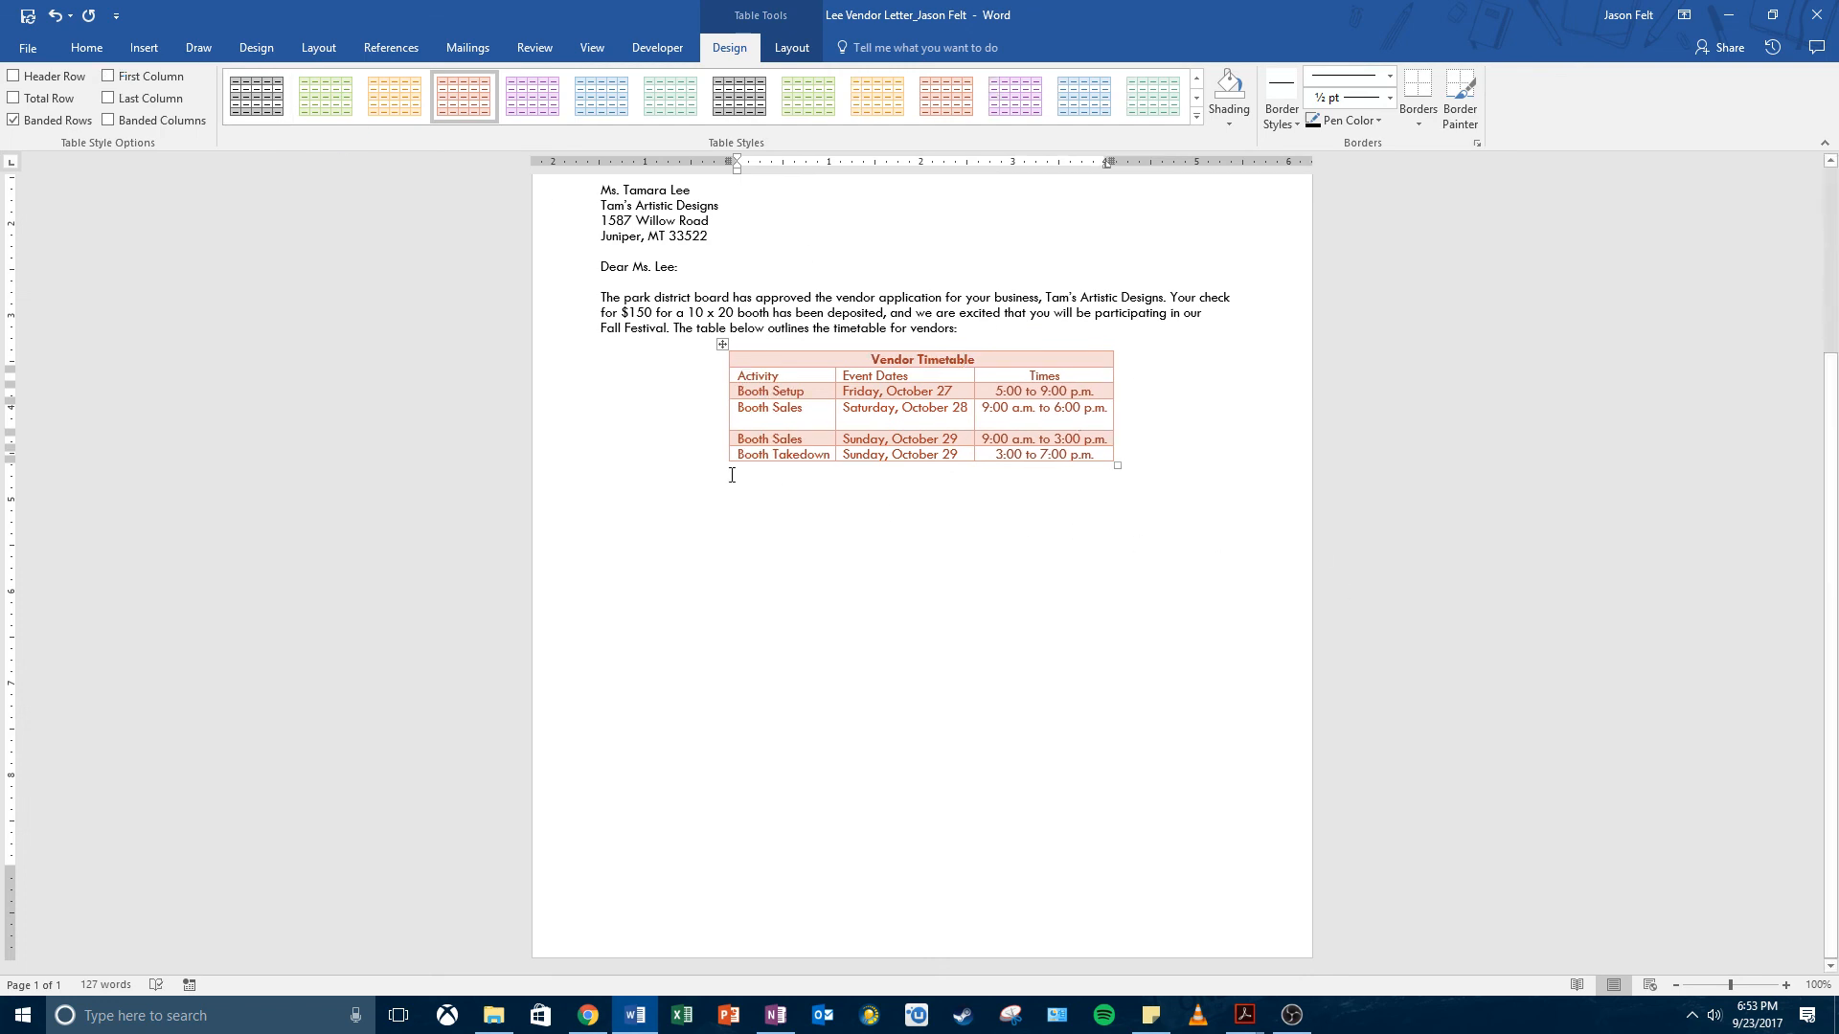
left_click_drag(743, 378, 1044, 379)
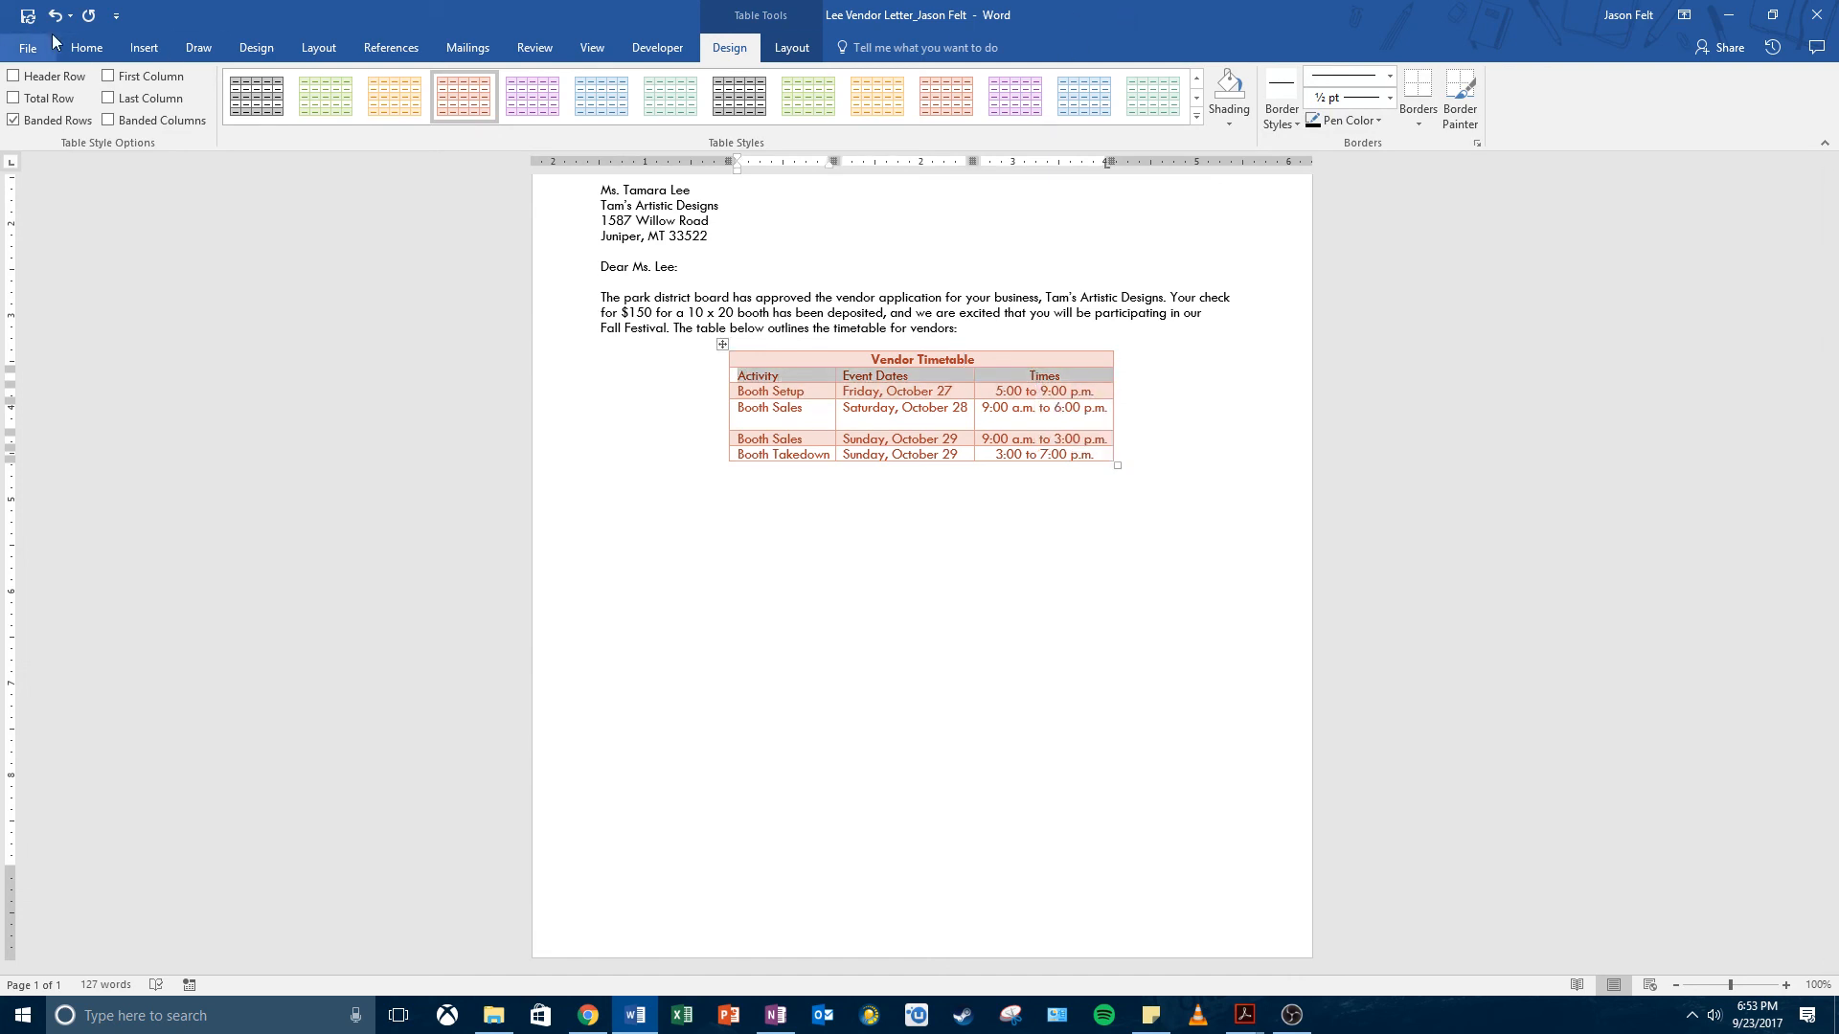
left_click(106, 56)
left_click(165, 113)
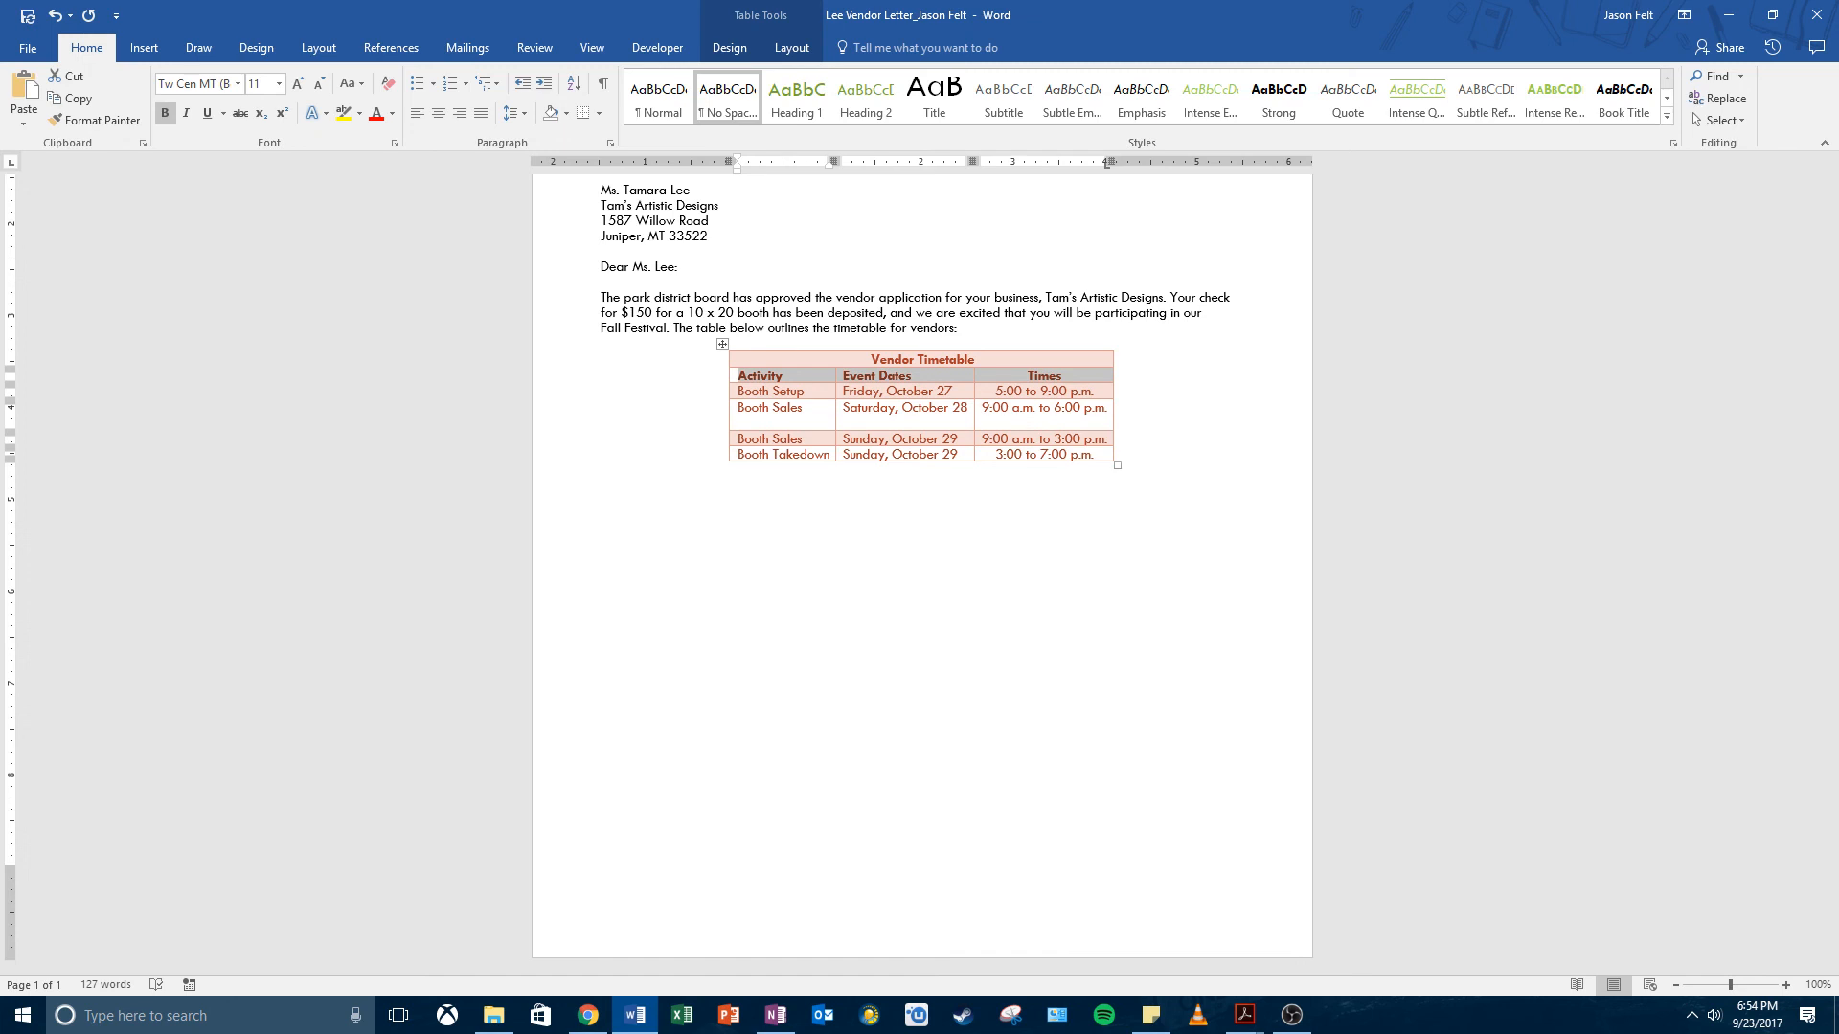
Step: Try splitting the Vendor Timetable title cell into three columns in one row, and undo the split
left_click(878, 347)
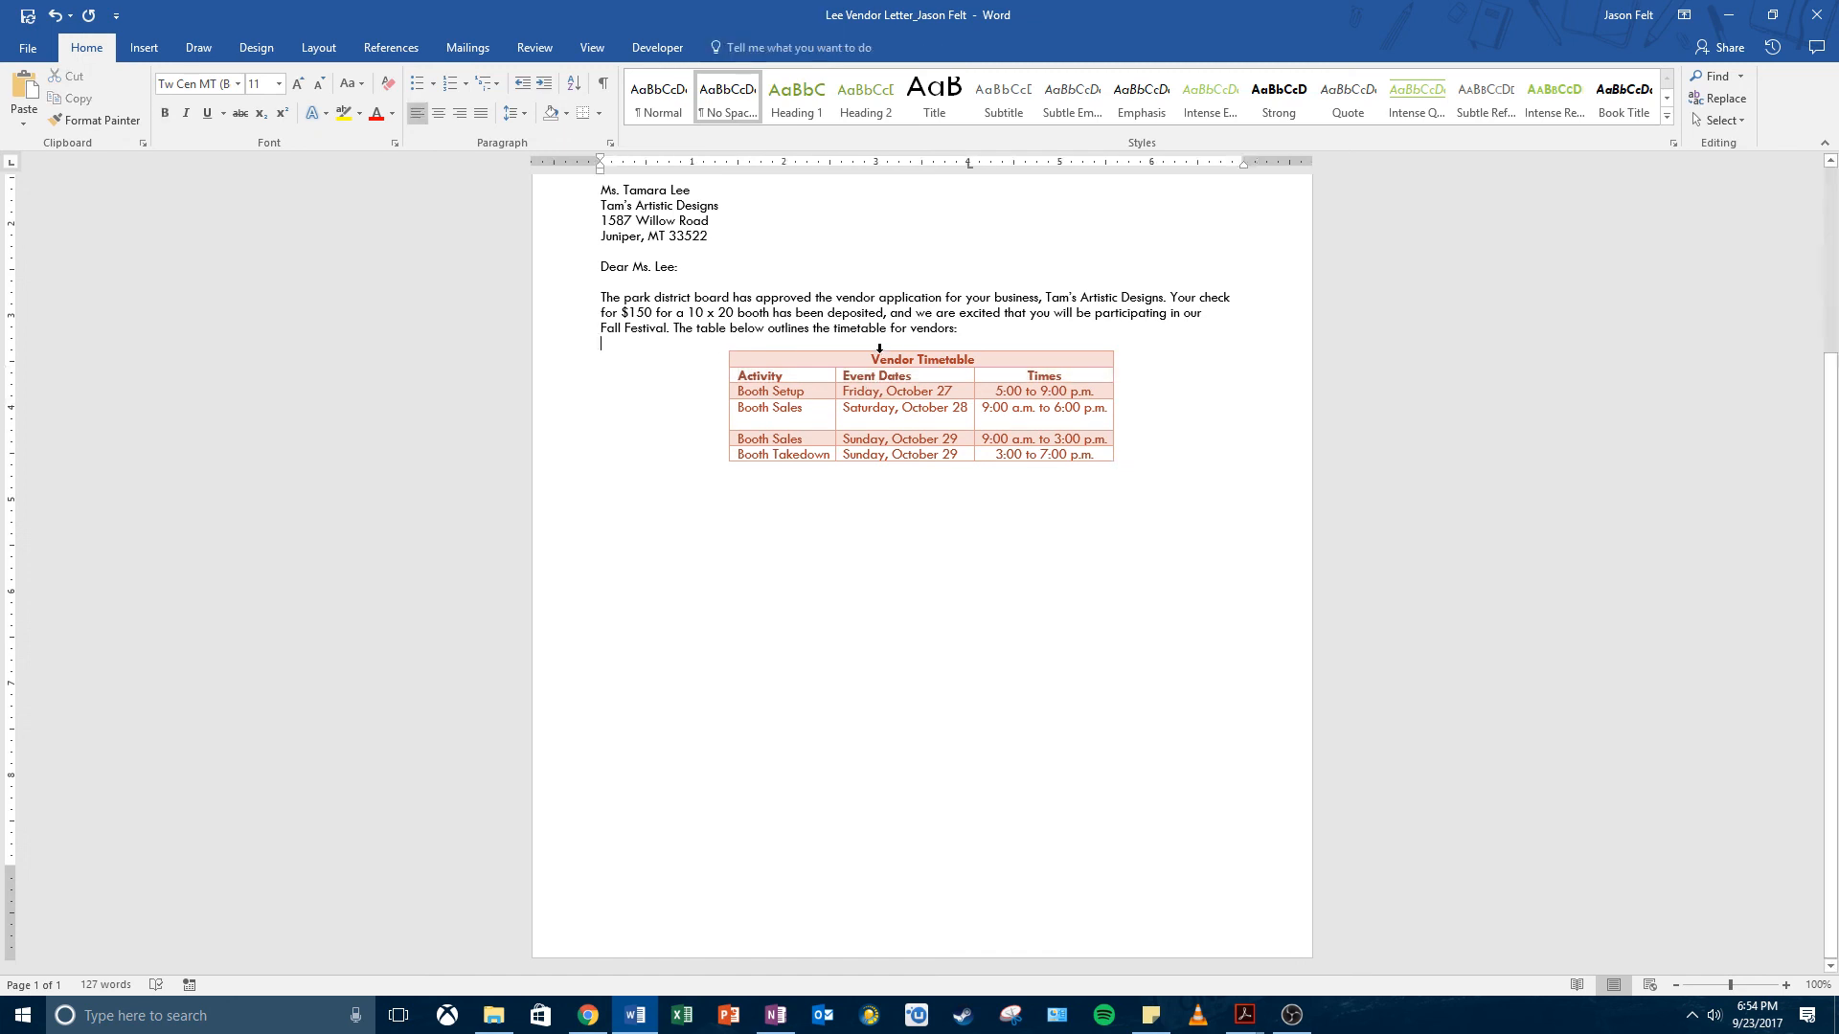
left_click(881, 353)
left_click(882, 357)
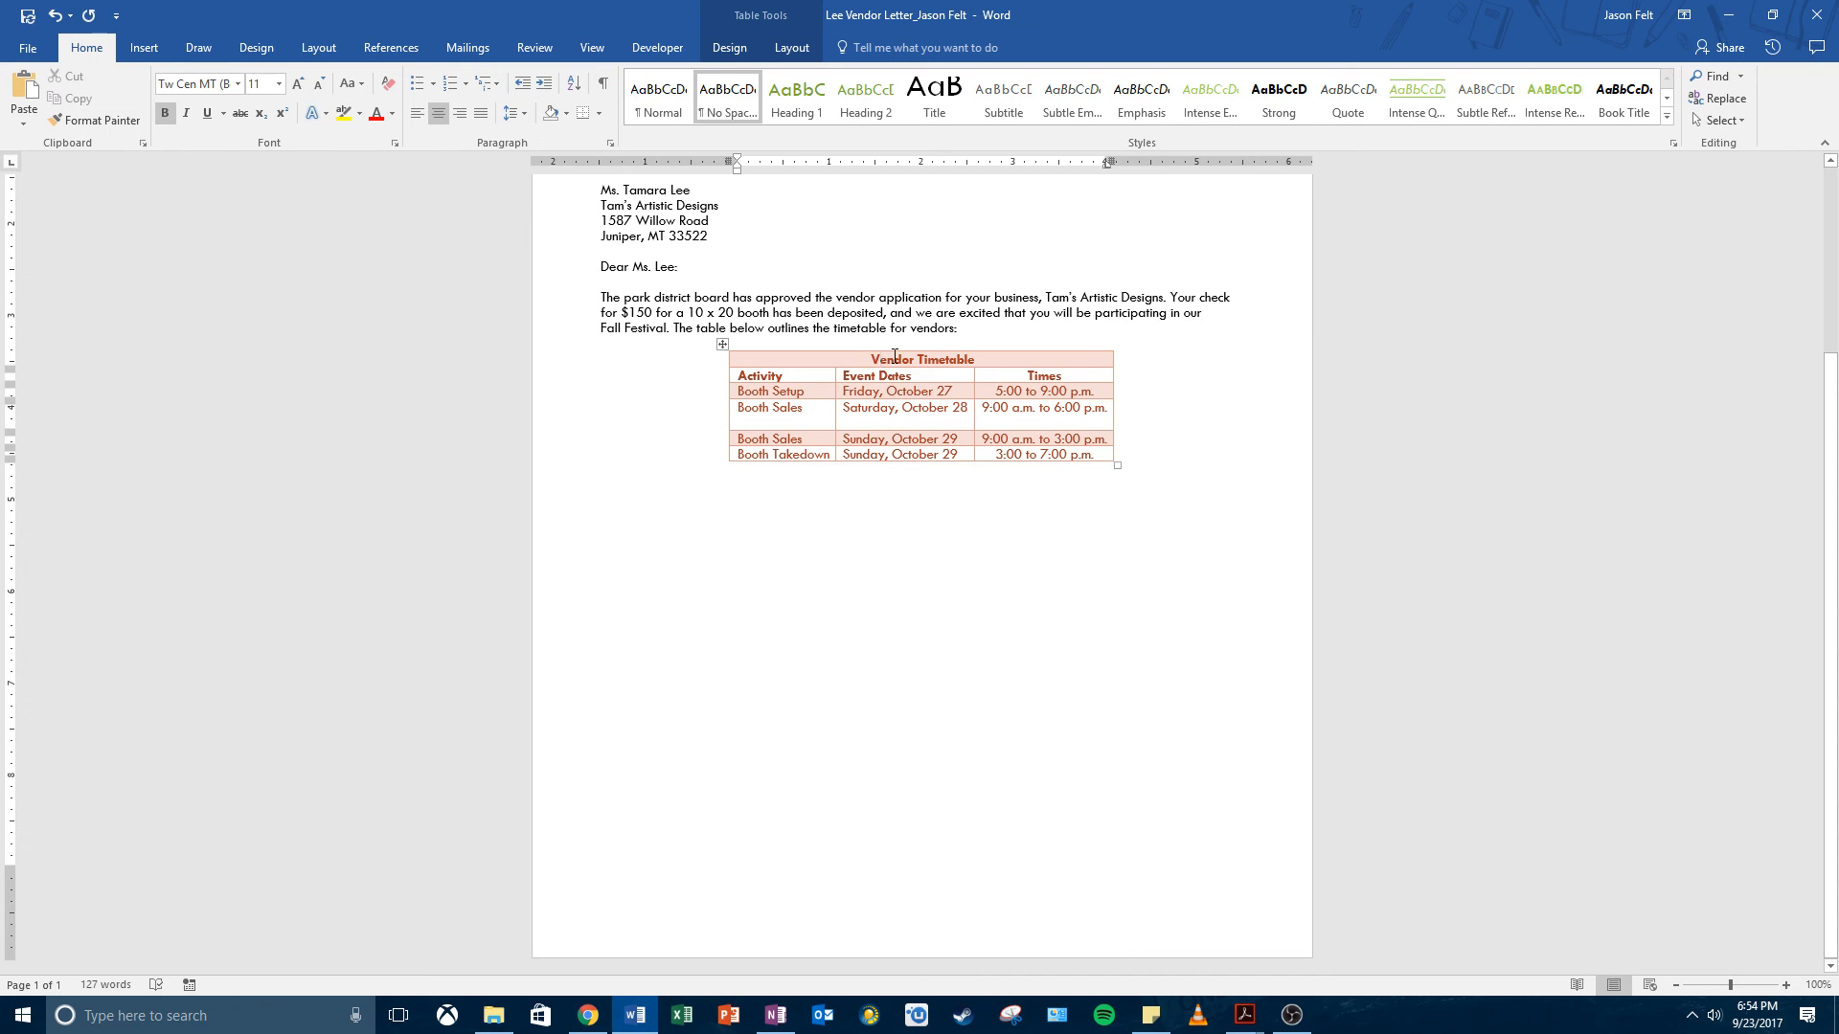
right_click(893, 356)
key("Escape")
right_click(829, 365)
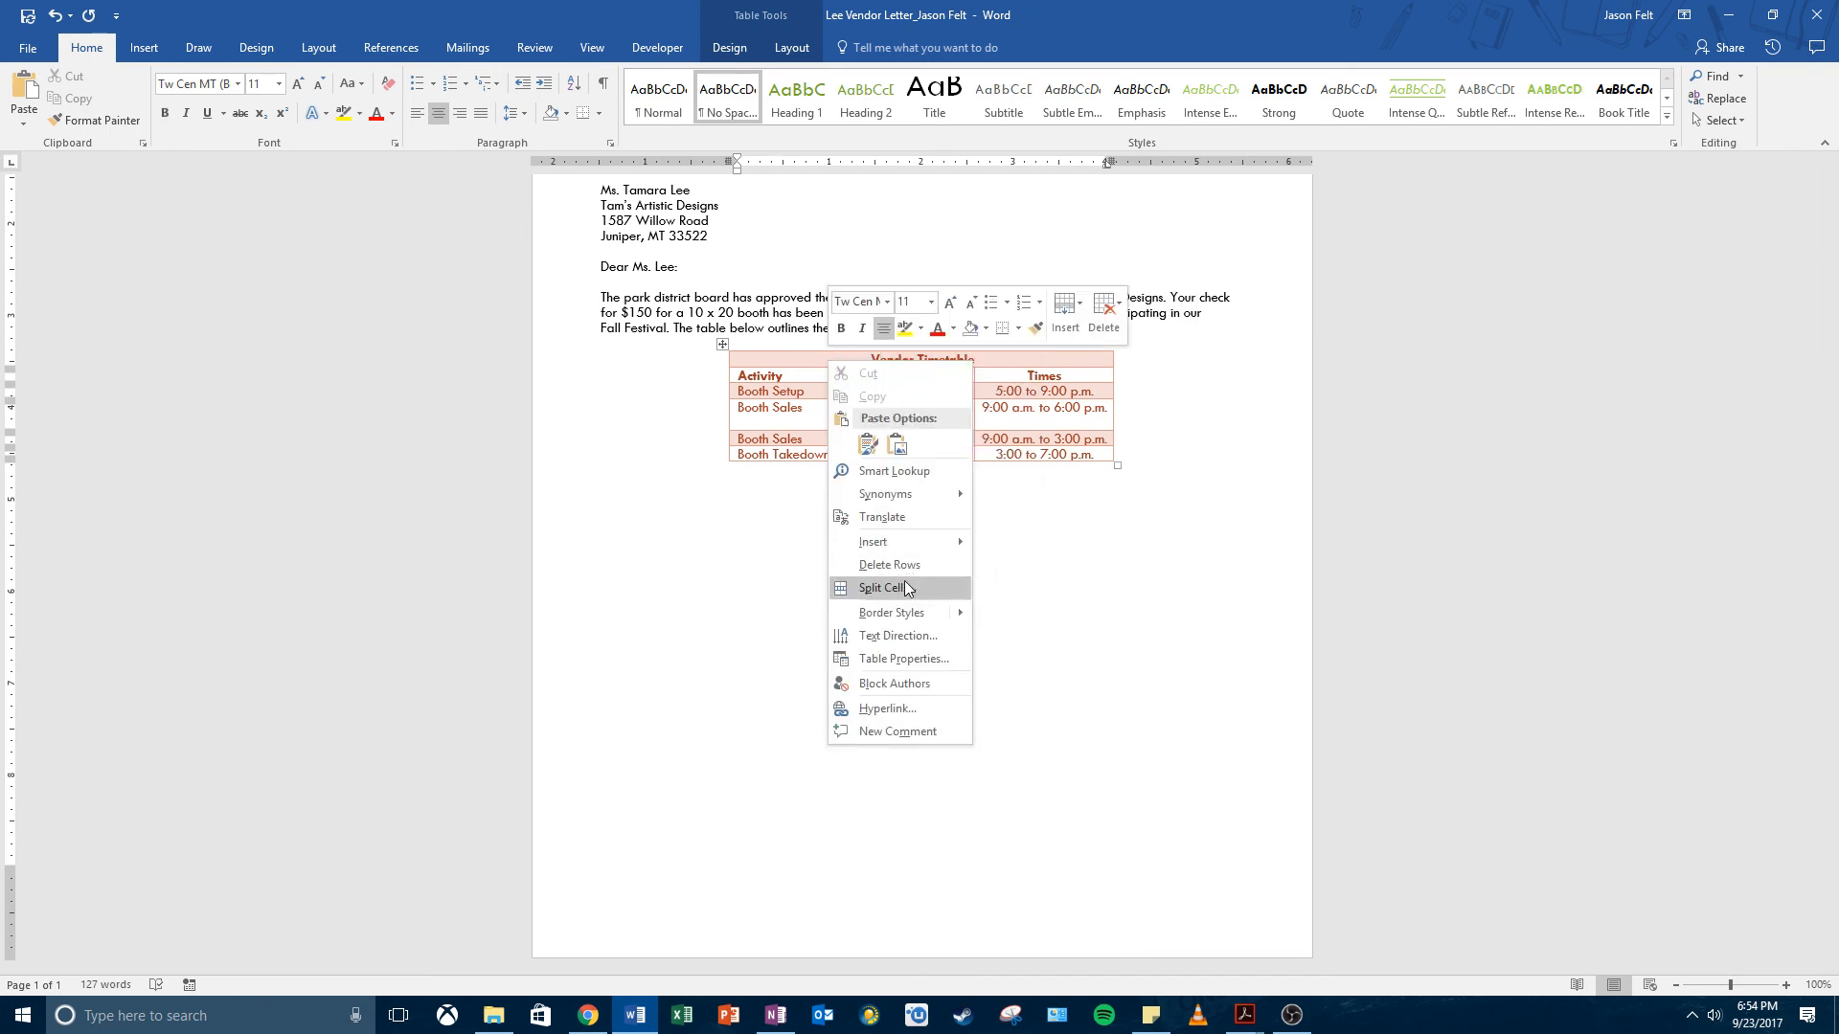
left_click(907, 588)
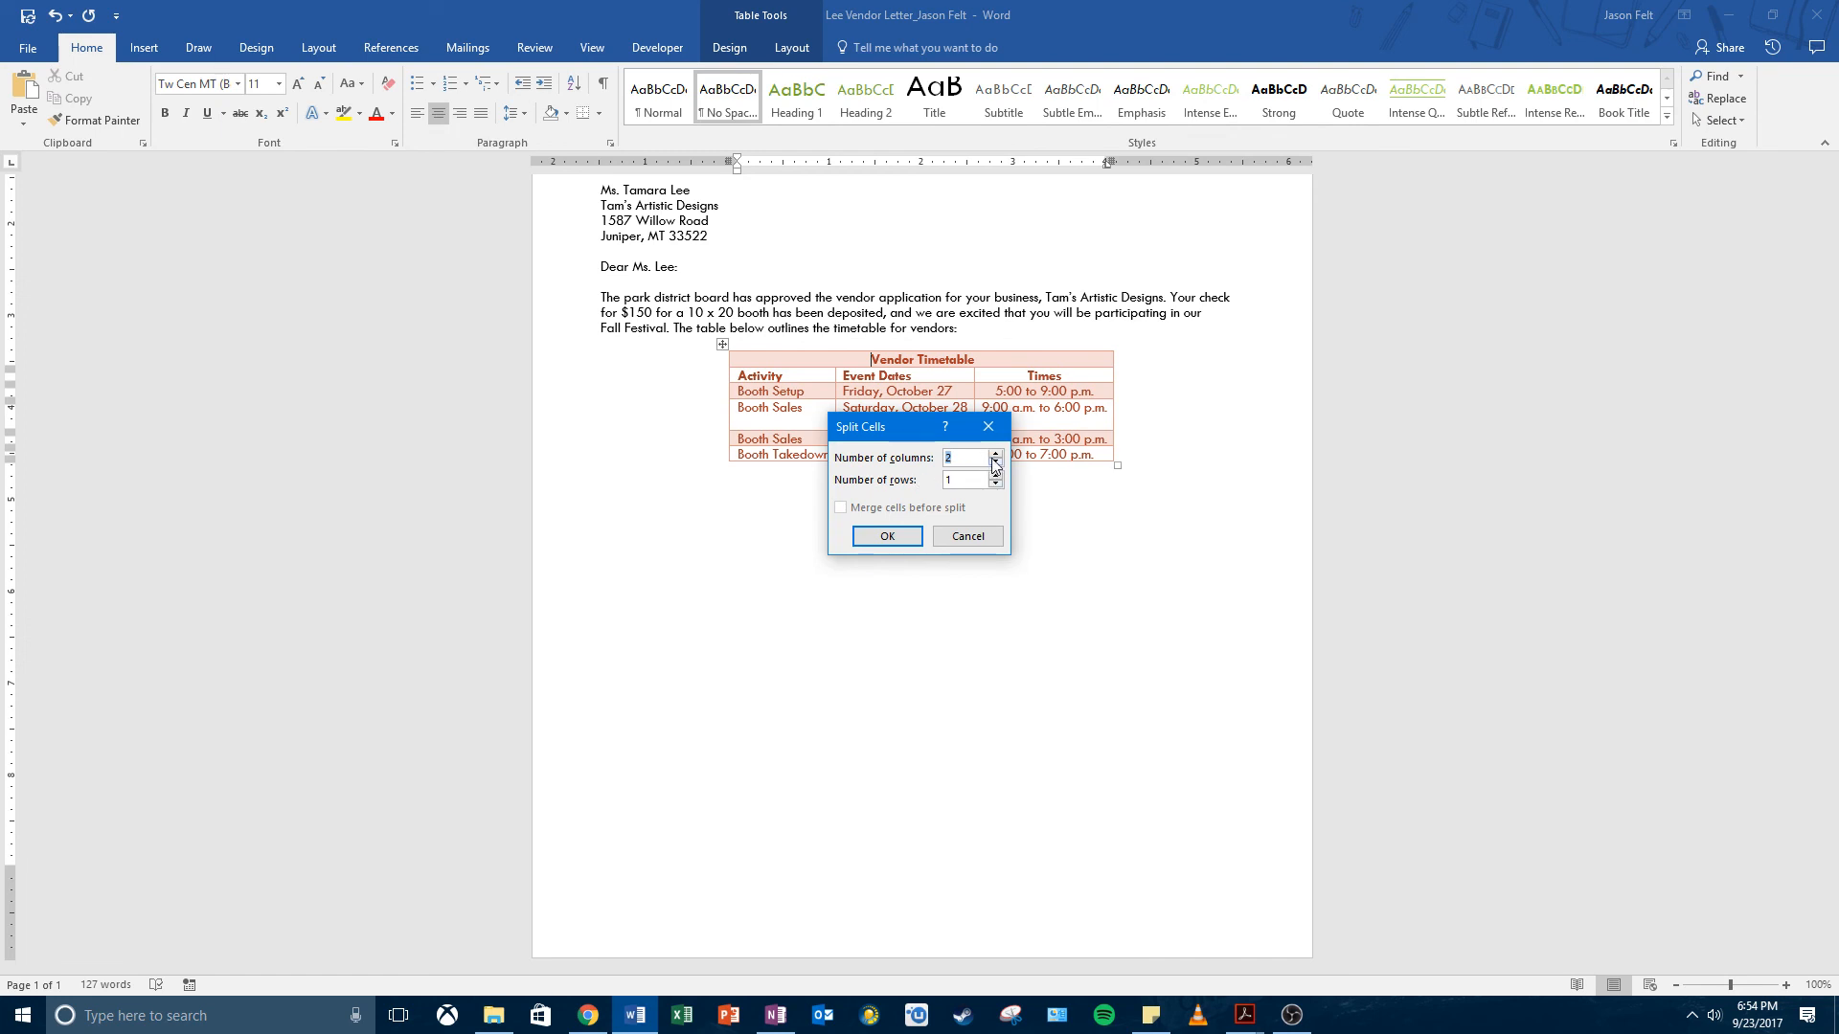
left_click(887, 536)
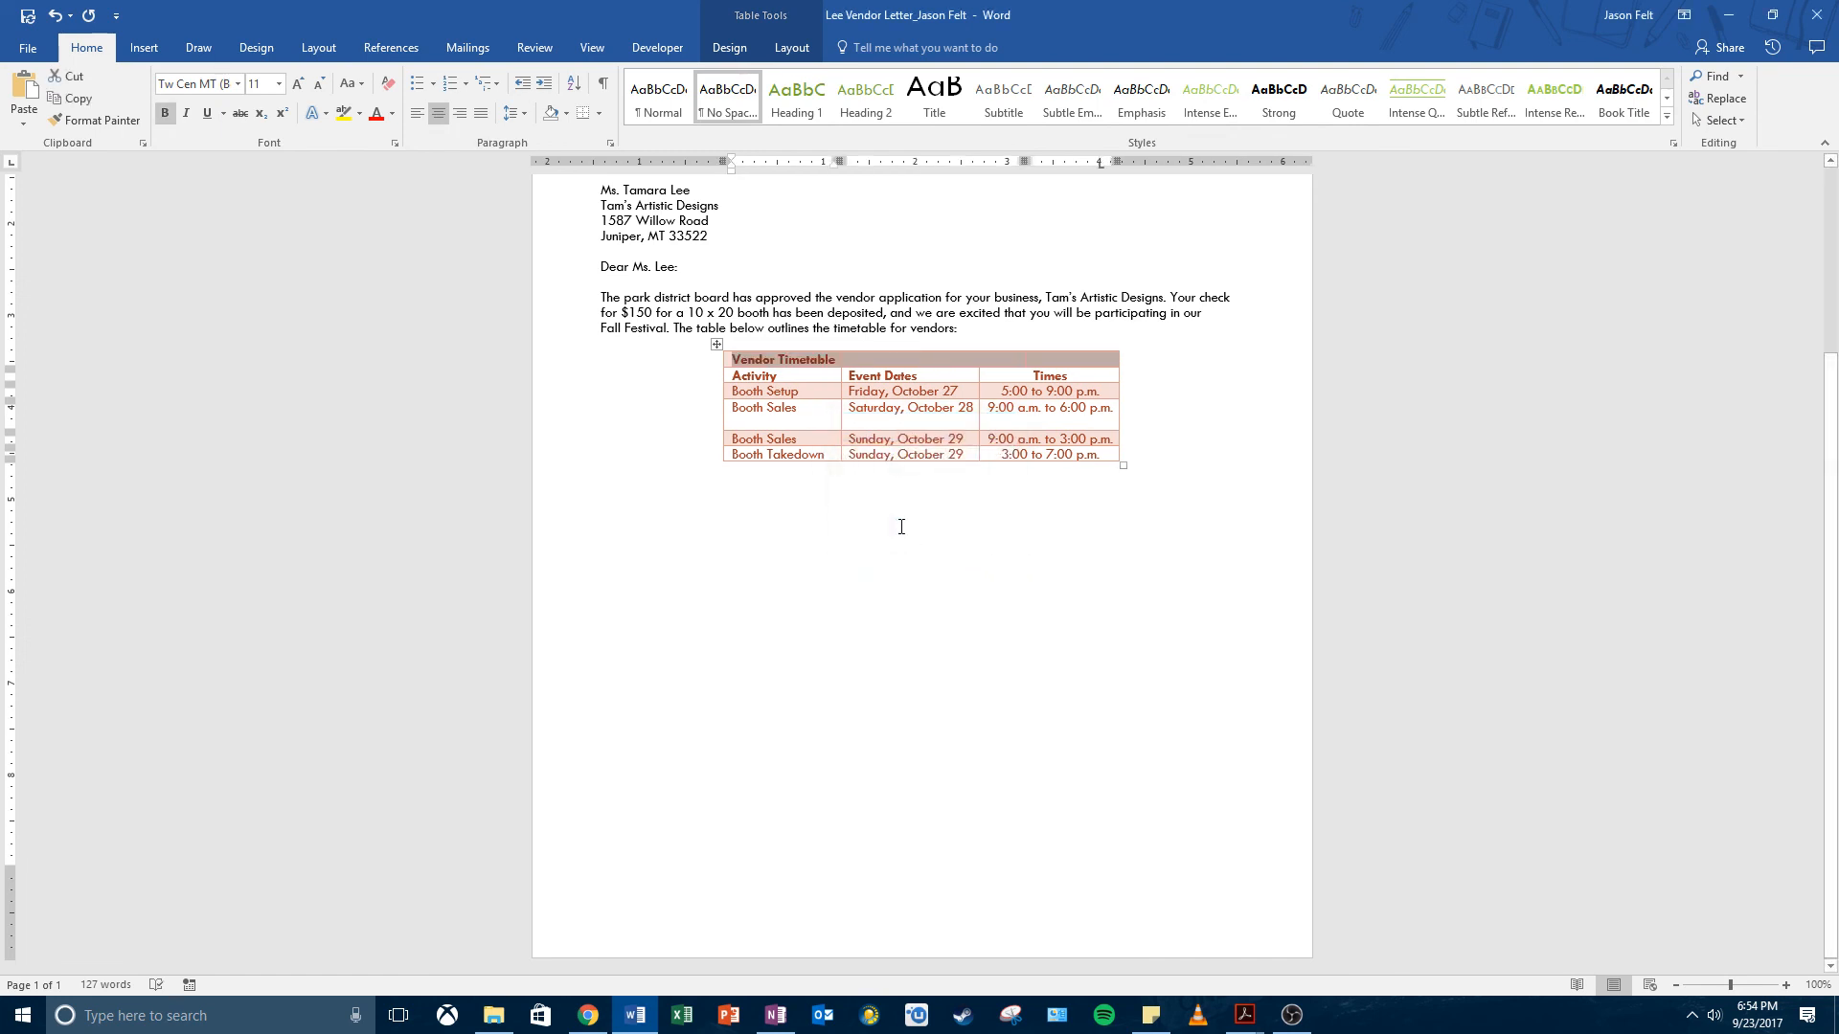
double_click(881, 361)
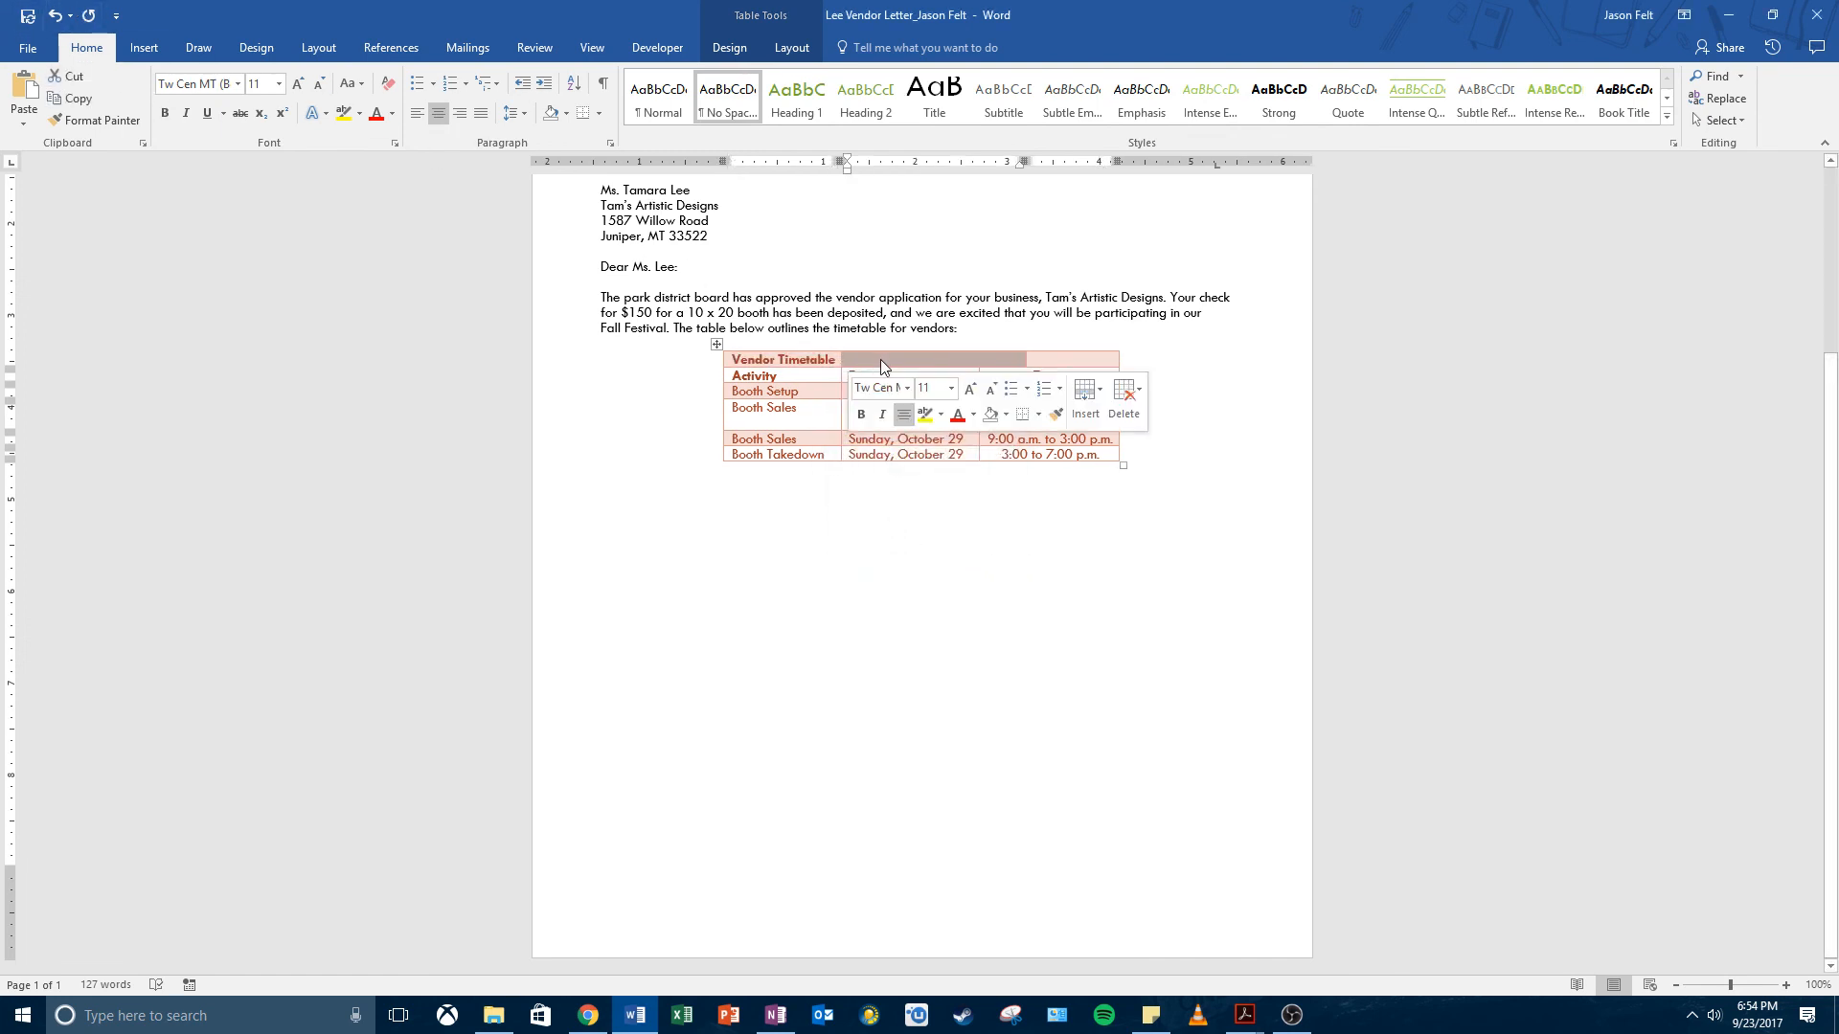
left_click(881, 360)
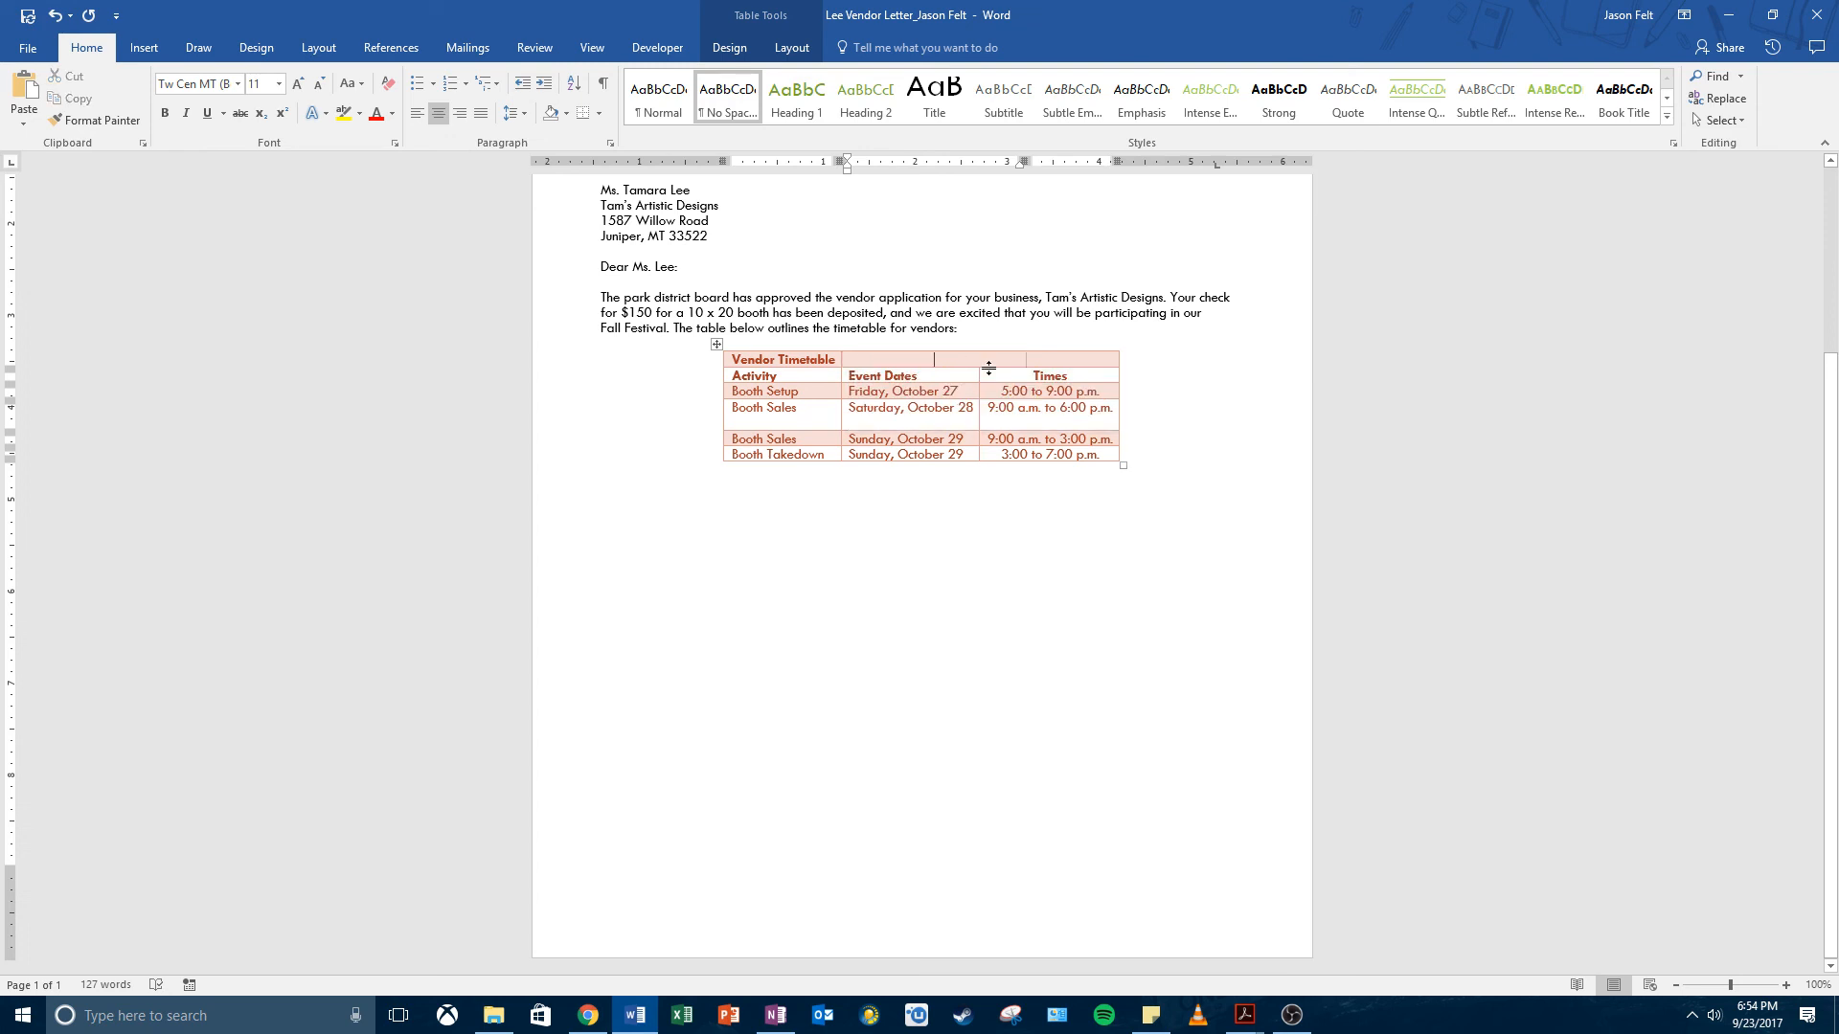
left_click(54, 14)
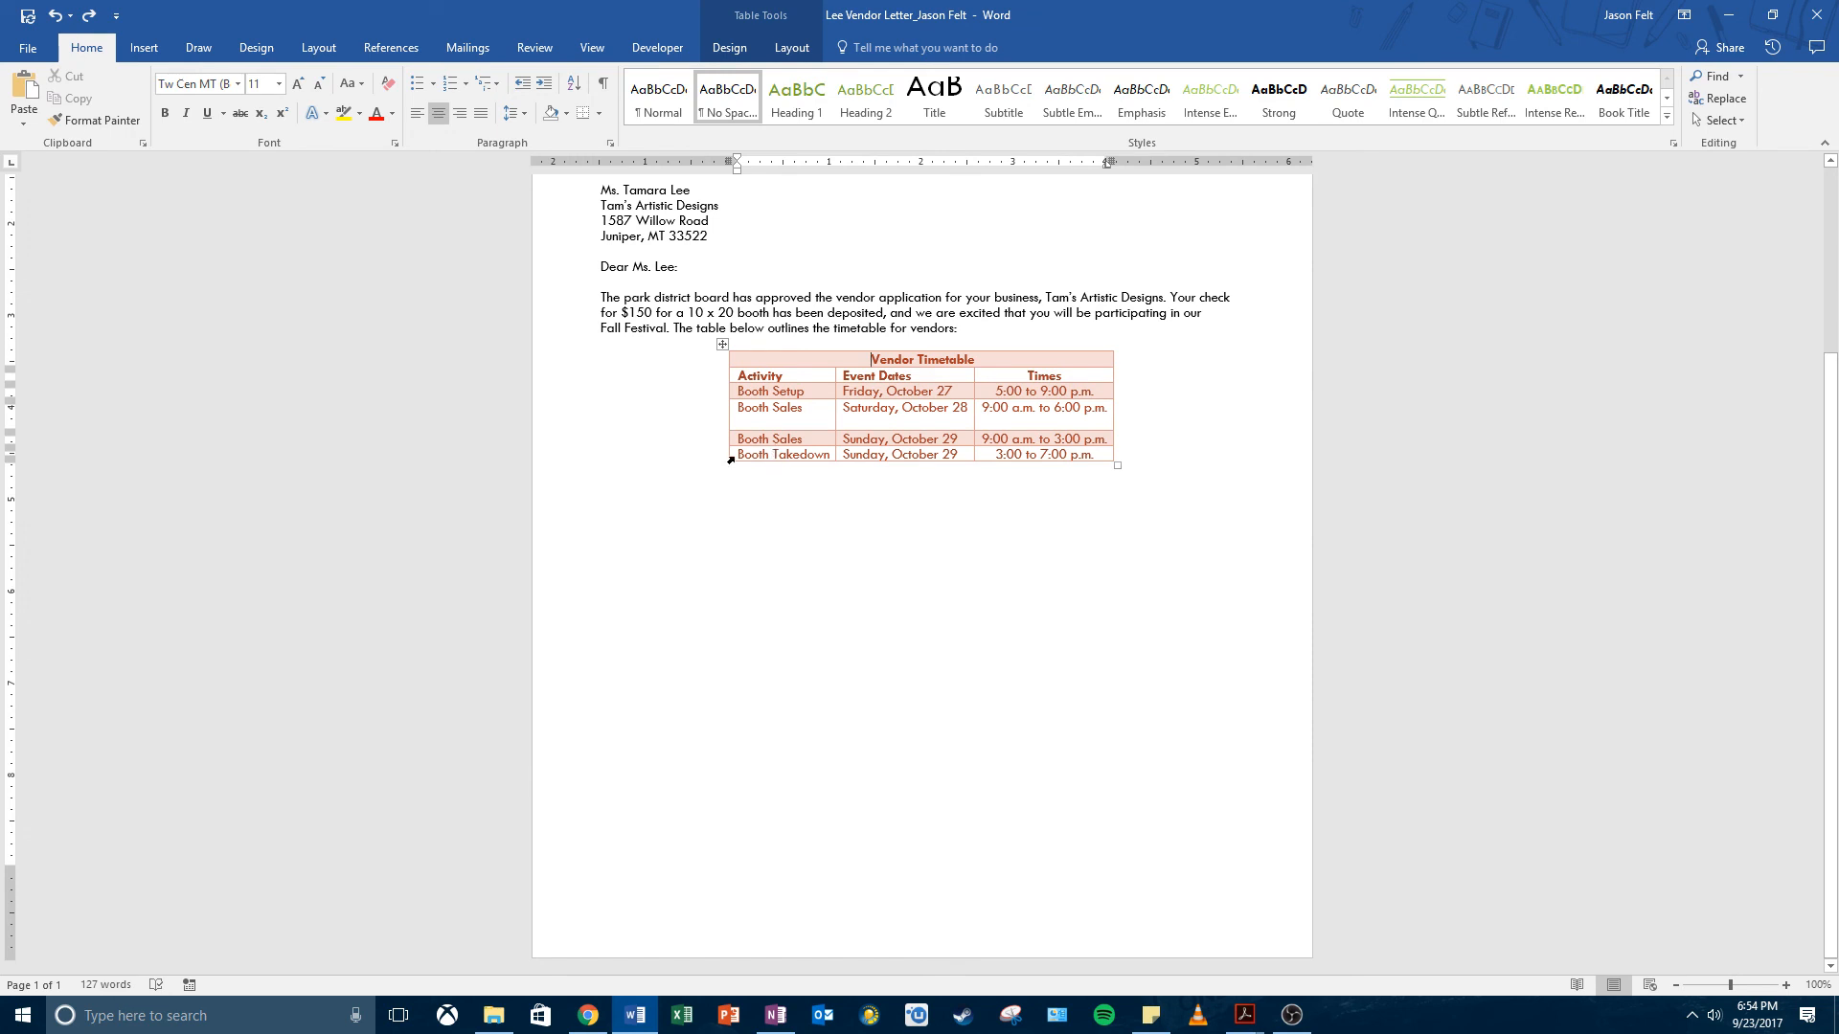
Step: Review the deletion options for the timetable's Booth Takedown row without deleting anything
left_click_drag(736, 457, 1032, 451)
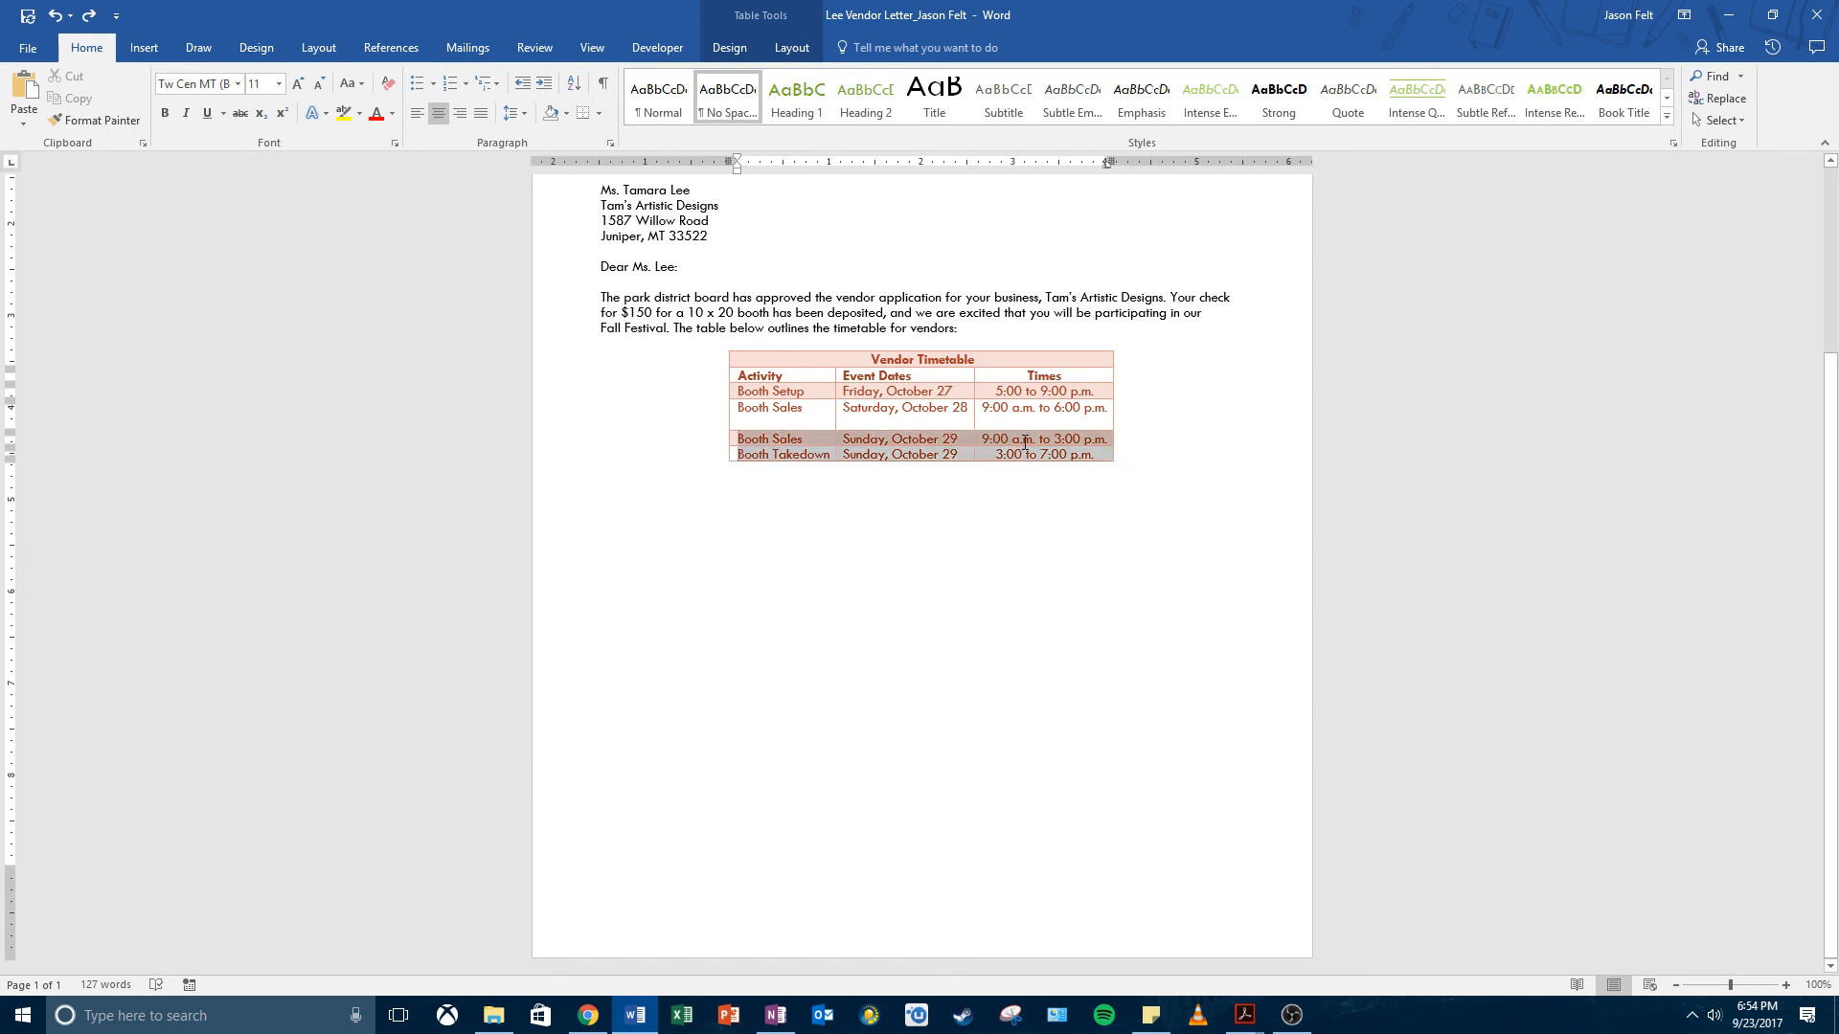
left_click(728, 59)
left_click(781, 51)
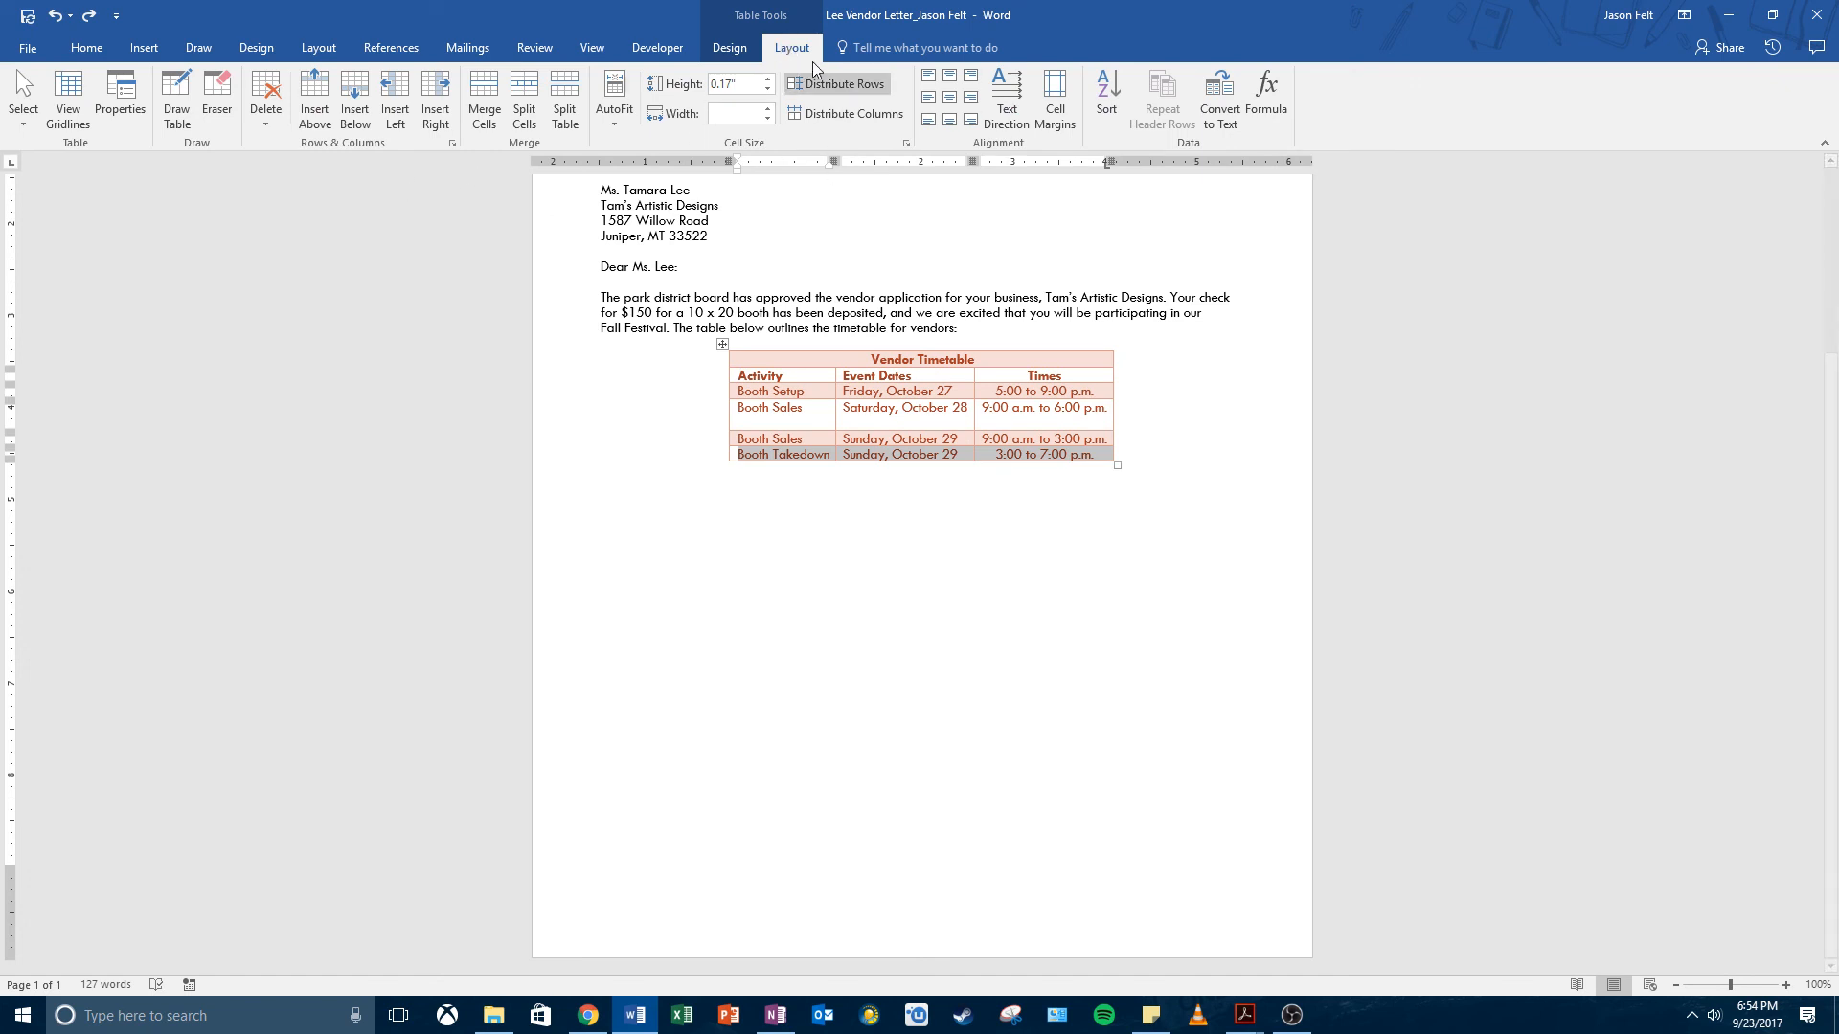
left_click(265, 123)
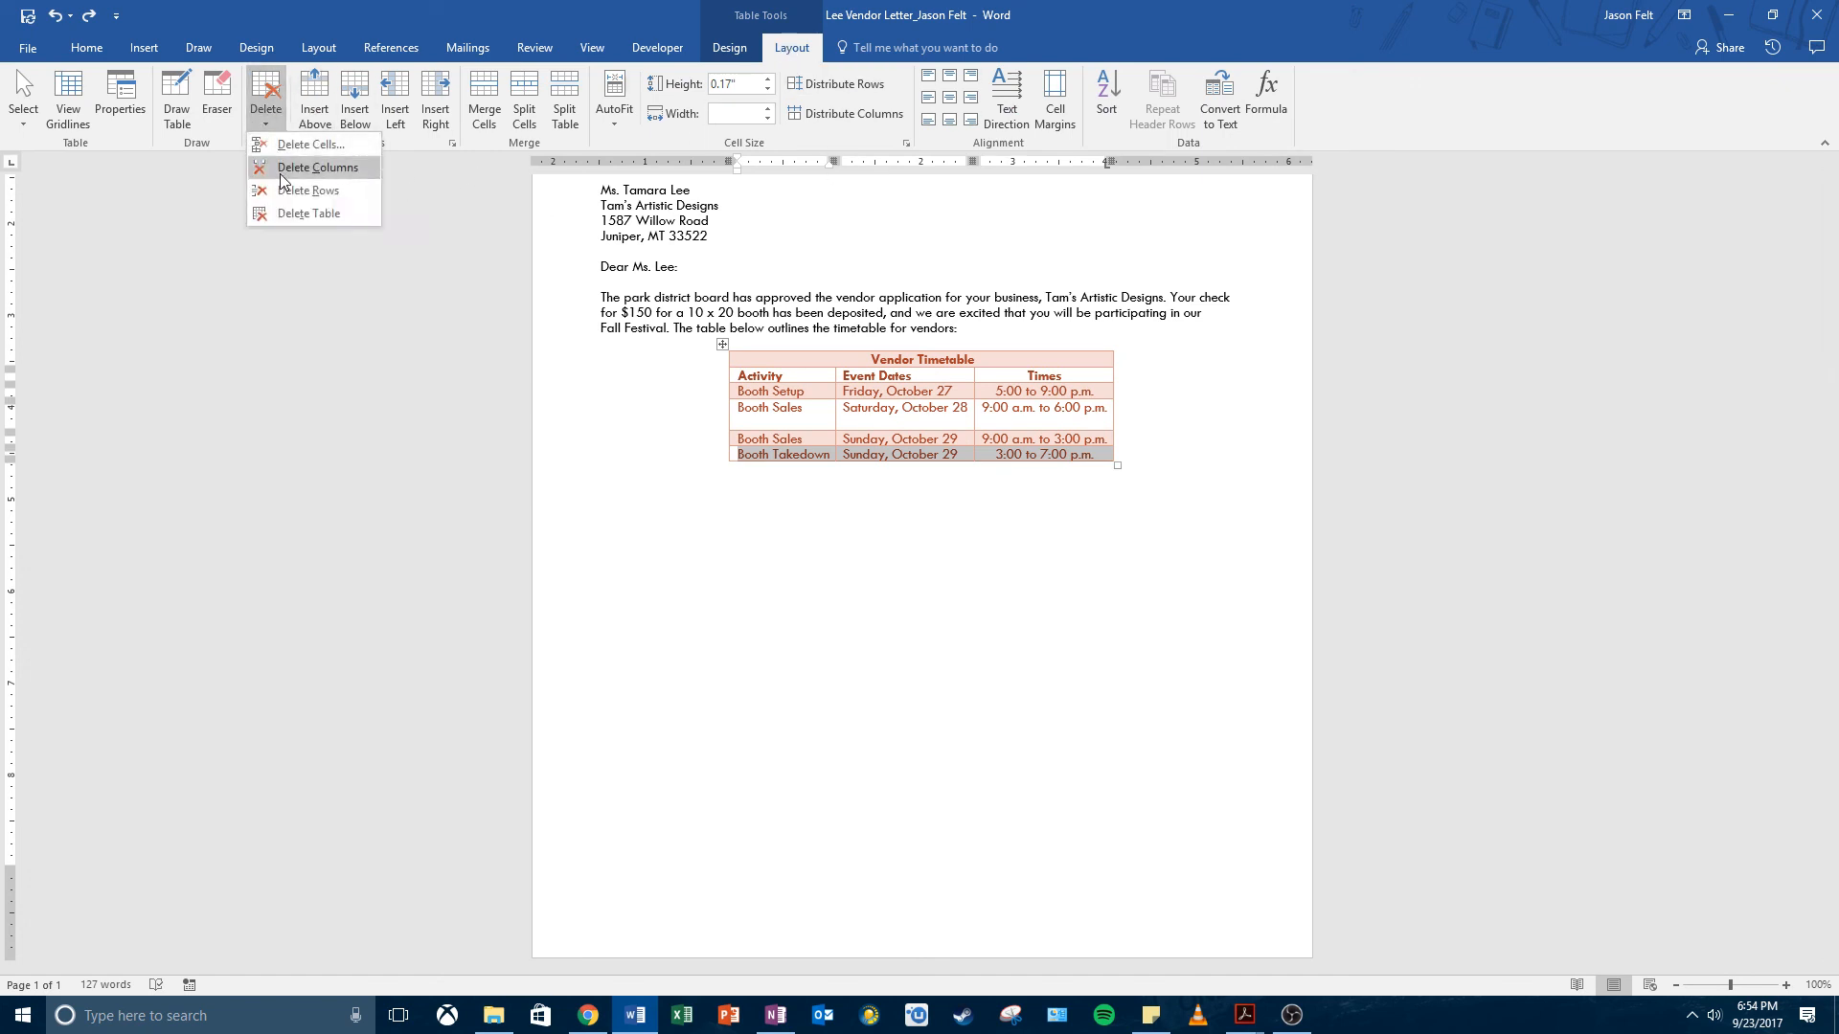
left_click(851, 478)
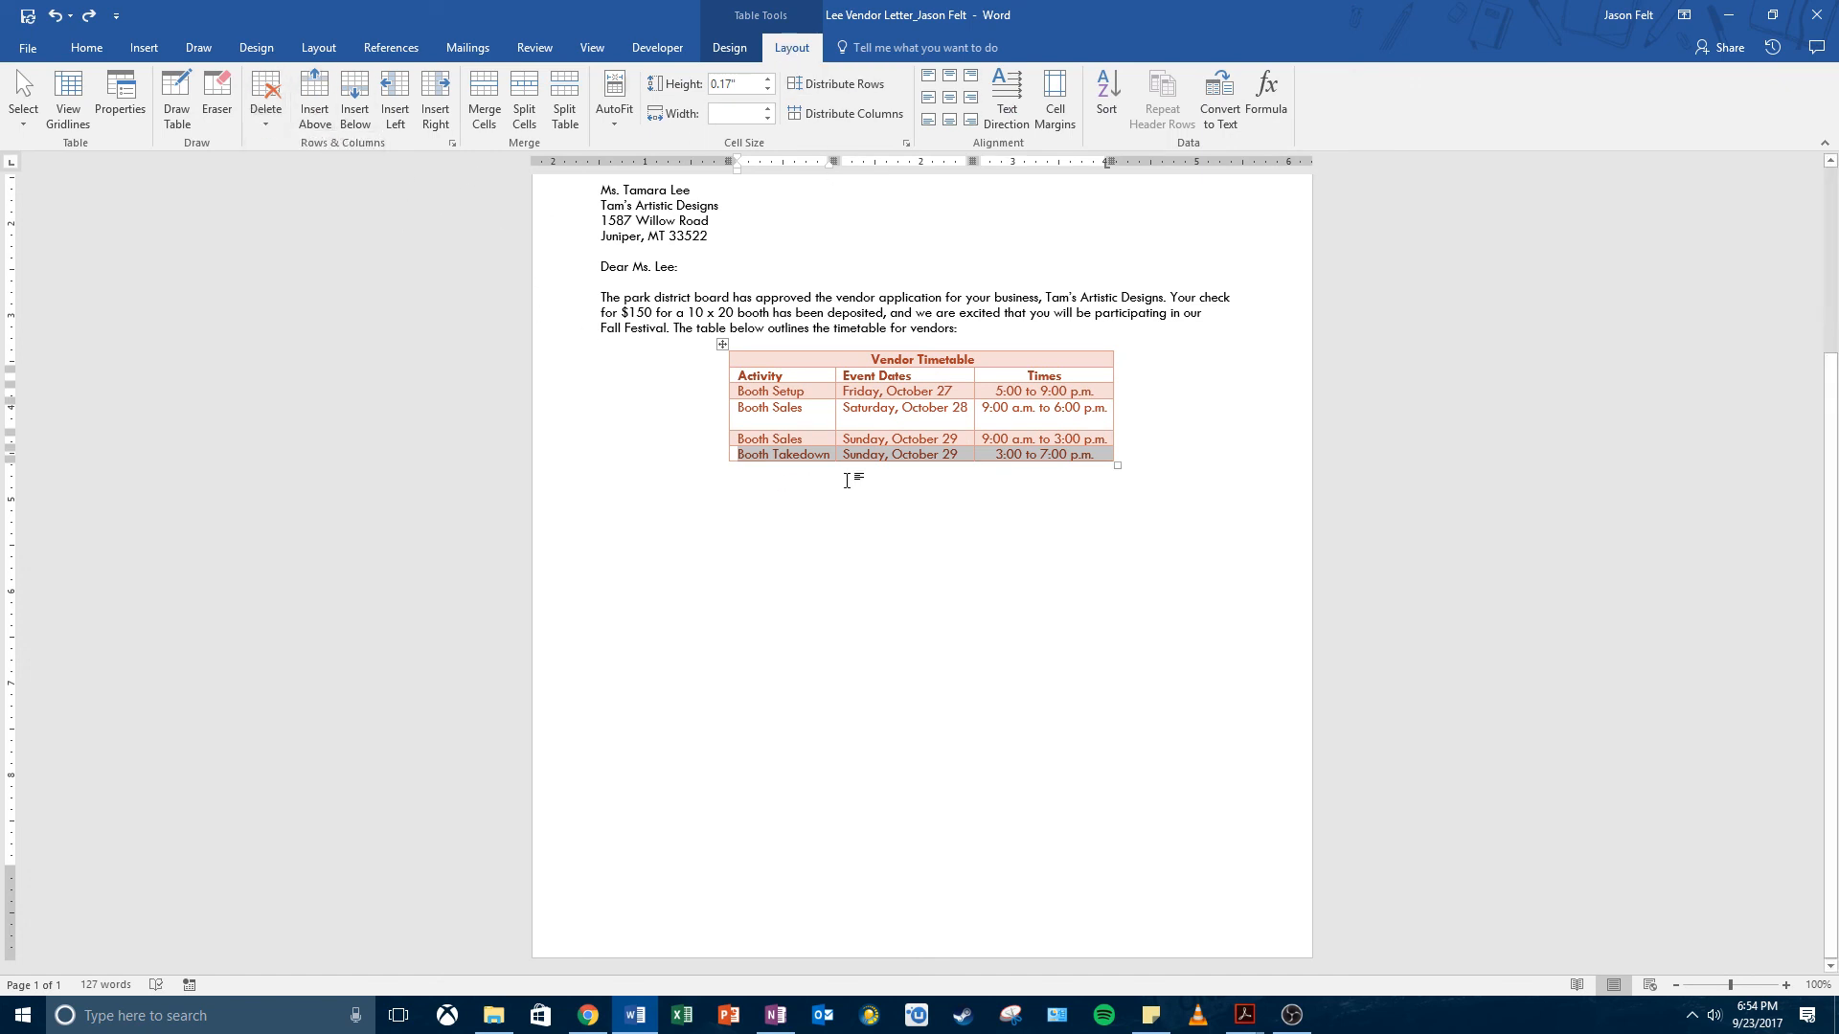
left_click(1039, 463)
left_click(1098, 457)
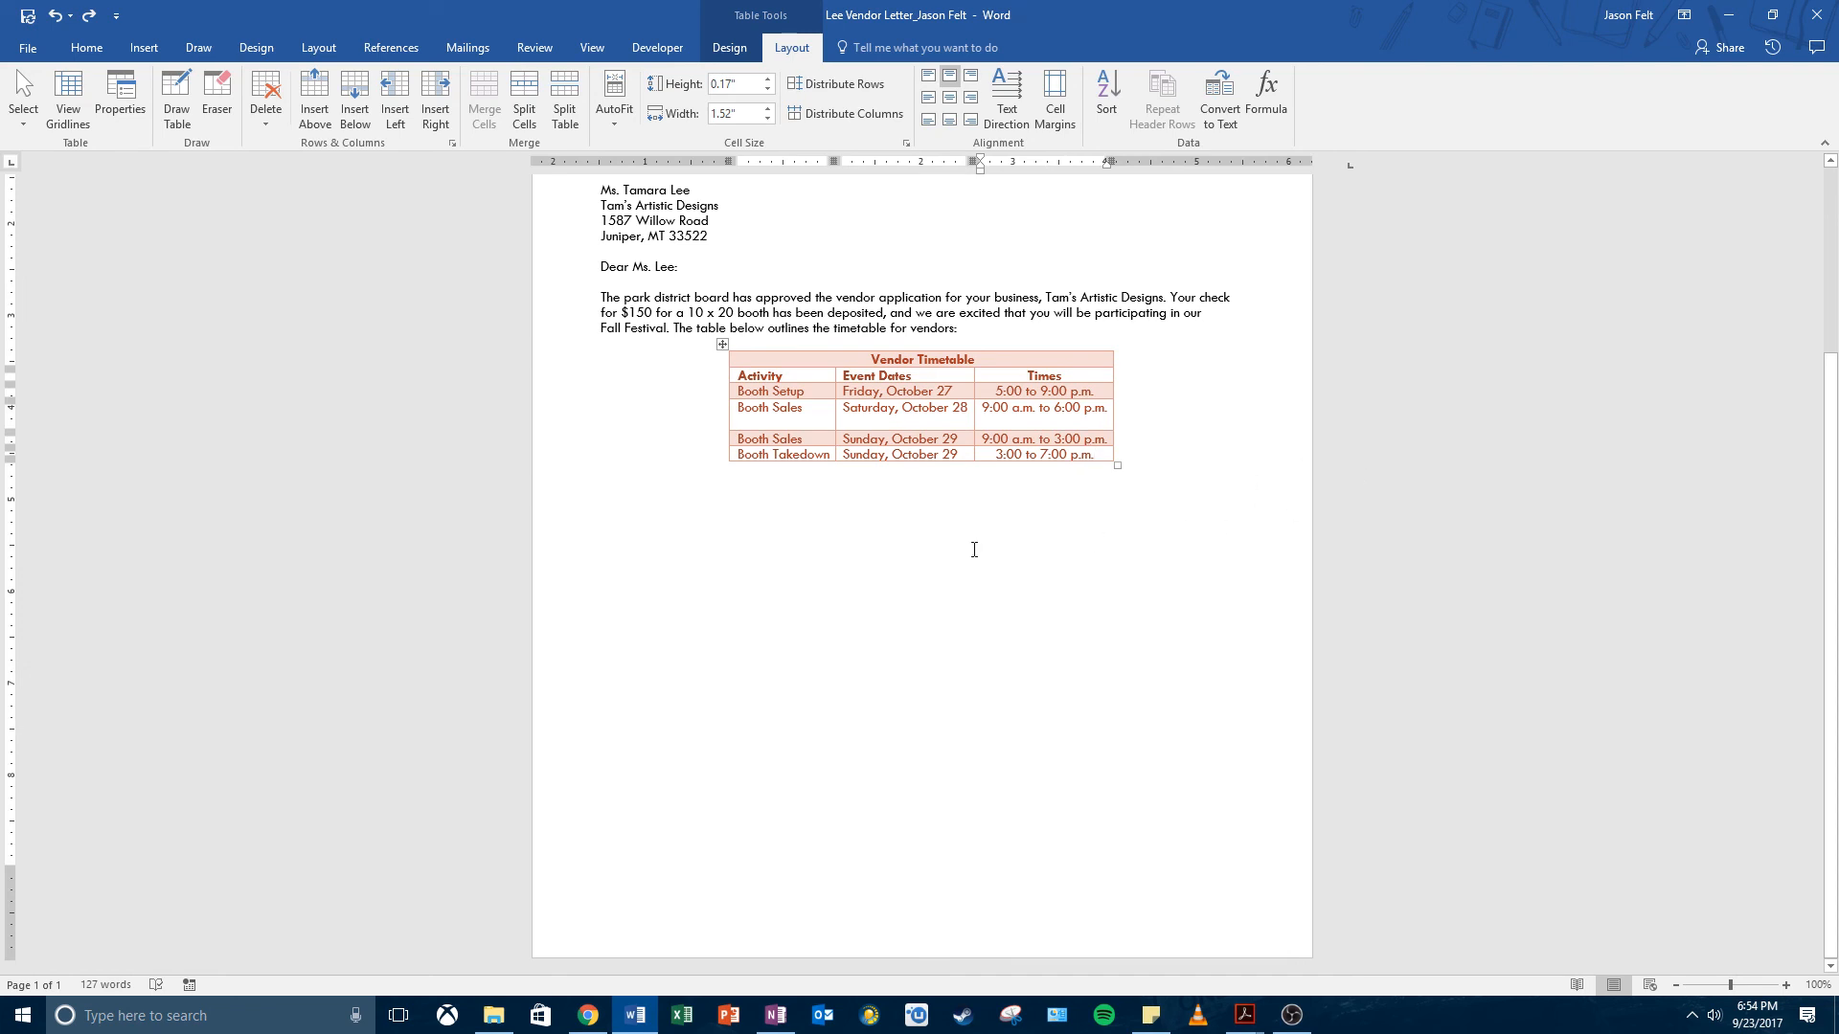
Step: Add a blank paragraph below the timetable and show the document's formatting marks
left_click(640, 501)
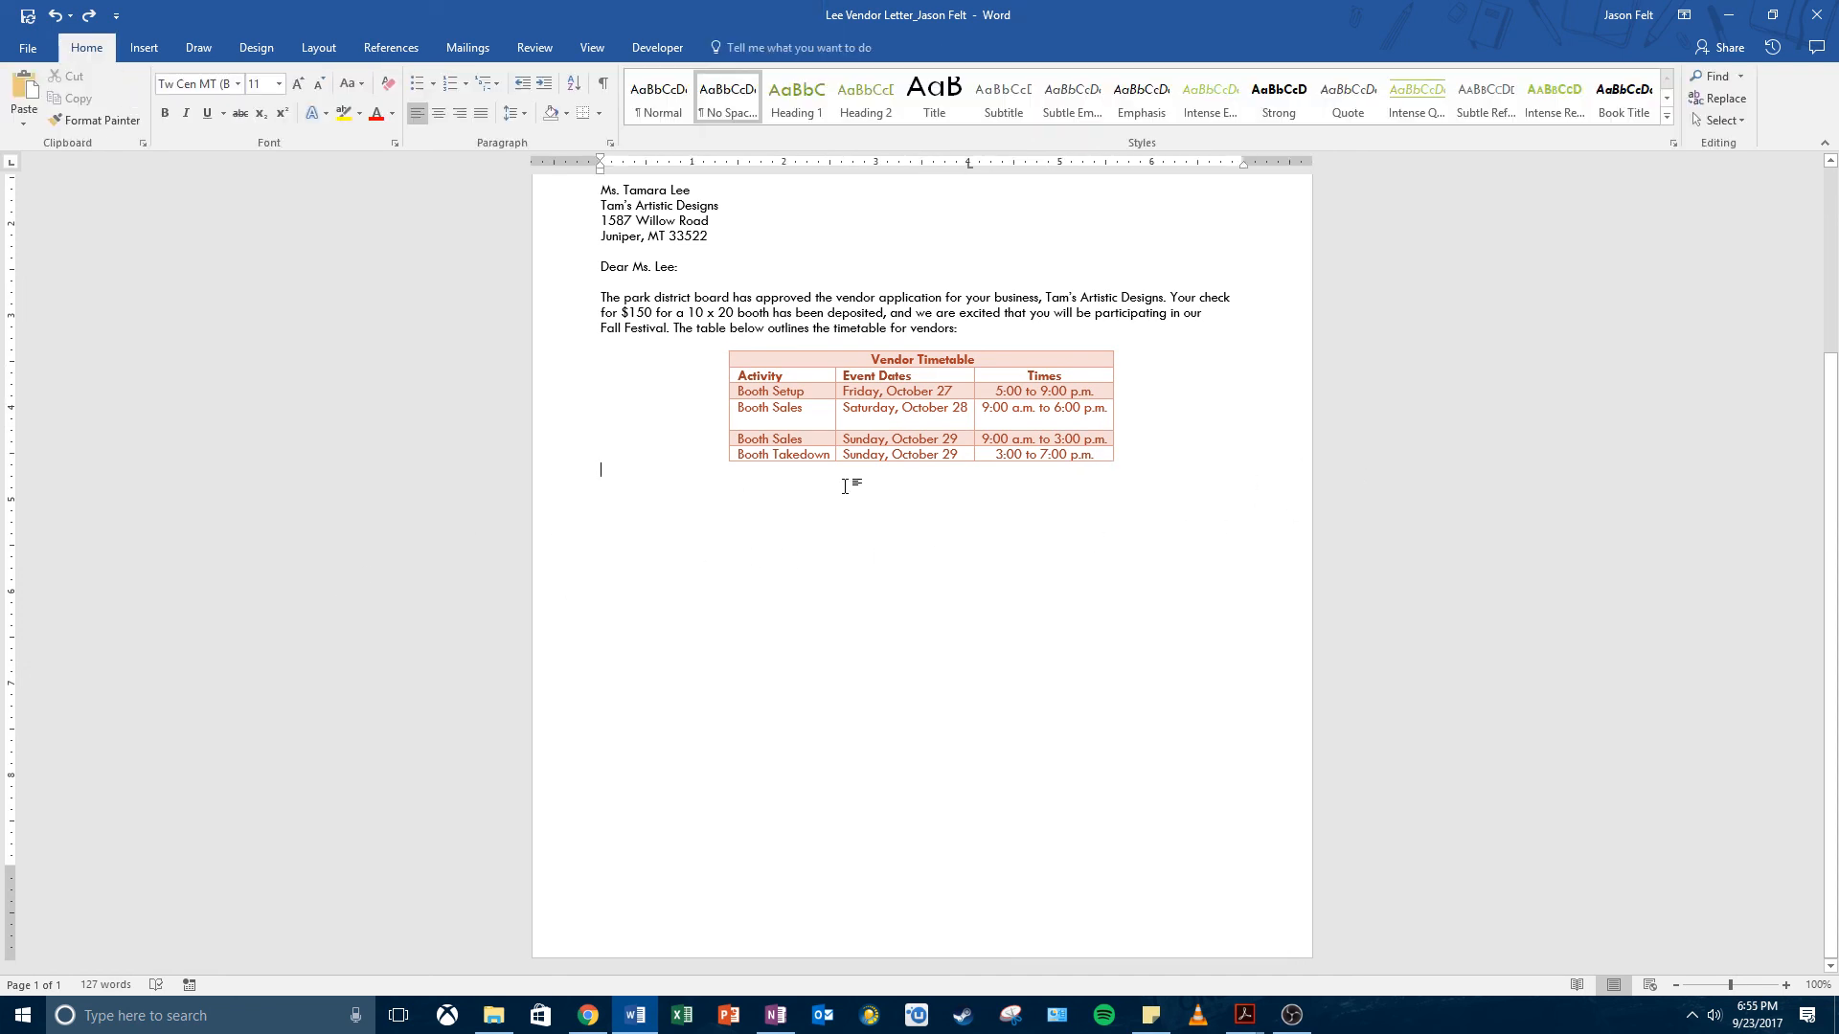
key("Return")
left_click(602, 83)
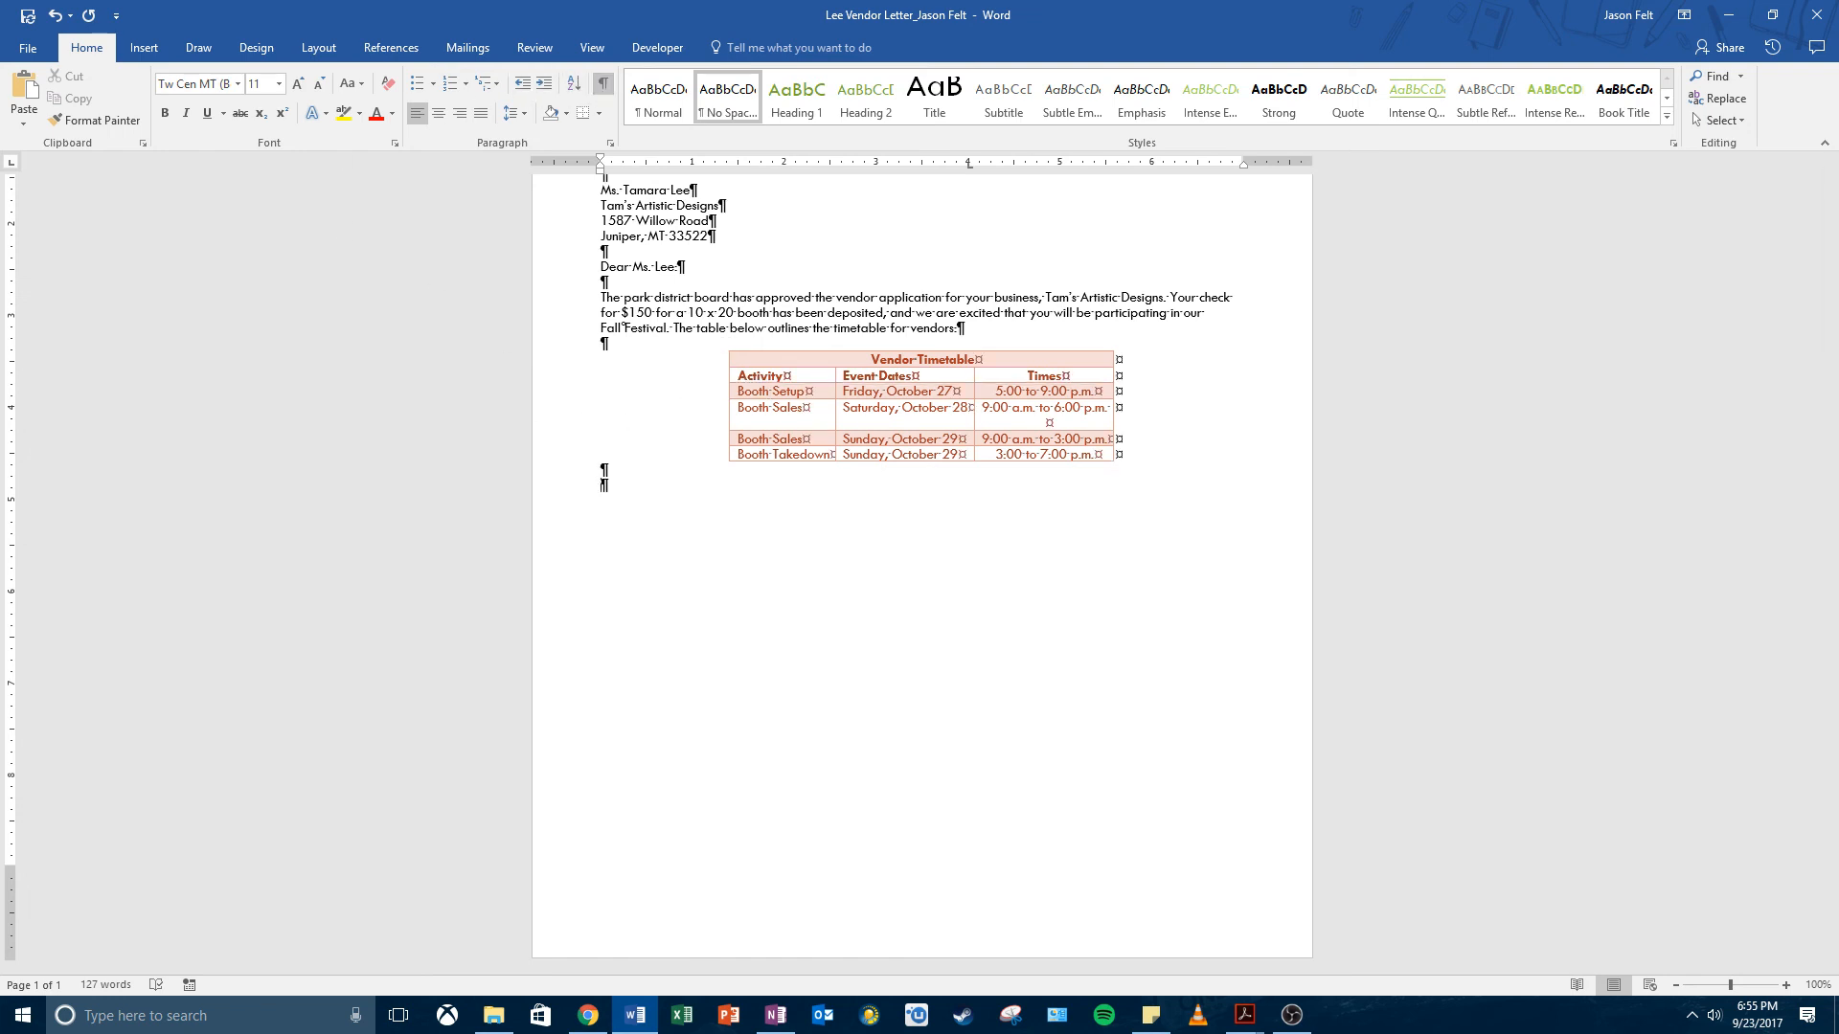